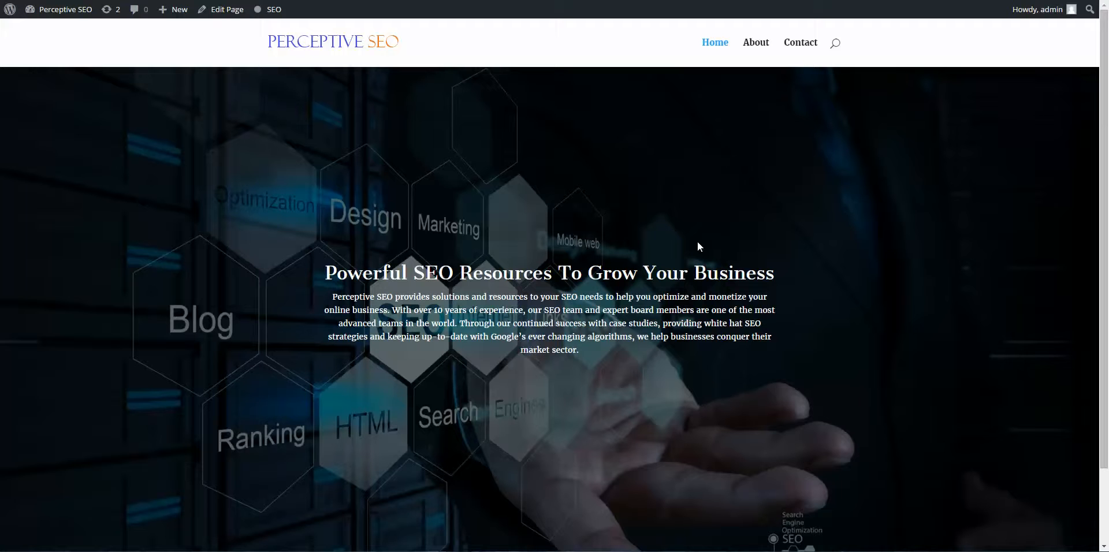
Open the Perceptive SEO site's admin dashboard and look over the installed themes, including Twenty Fifteen, Twenty Fourteen and Twenty Sixteen.
{"action": "mouse_move", "coordinate": [69, 10]}
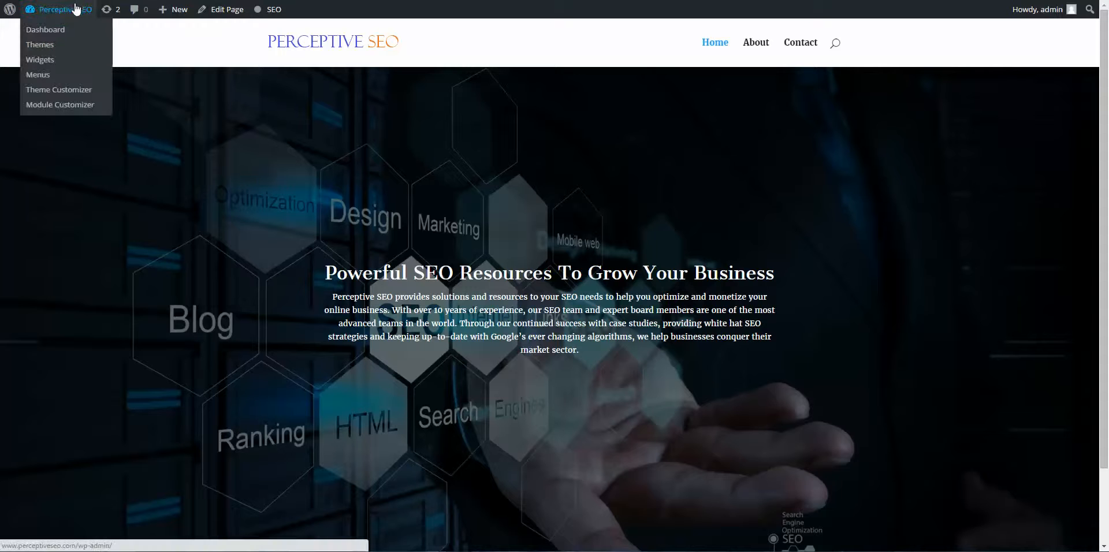
{"action": "left_click", "coordinate": [64, 30]}
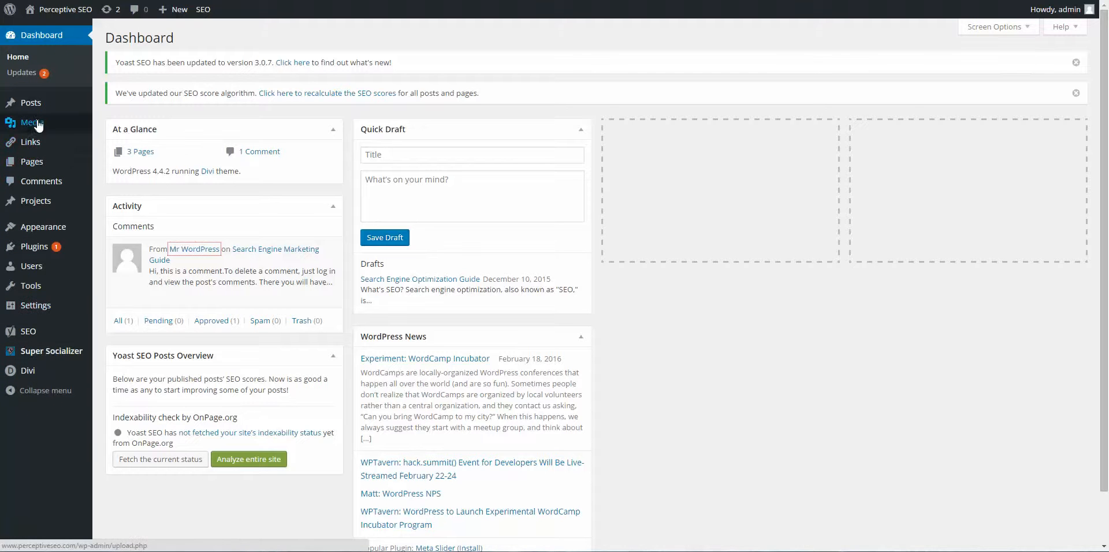
{"action": "mouse_move", "coordinate": [33, 113]}
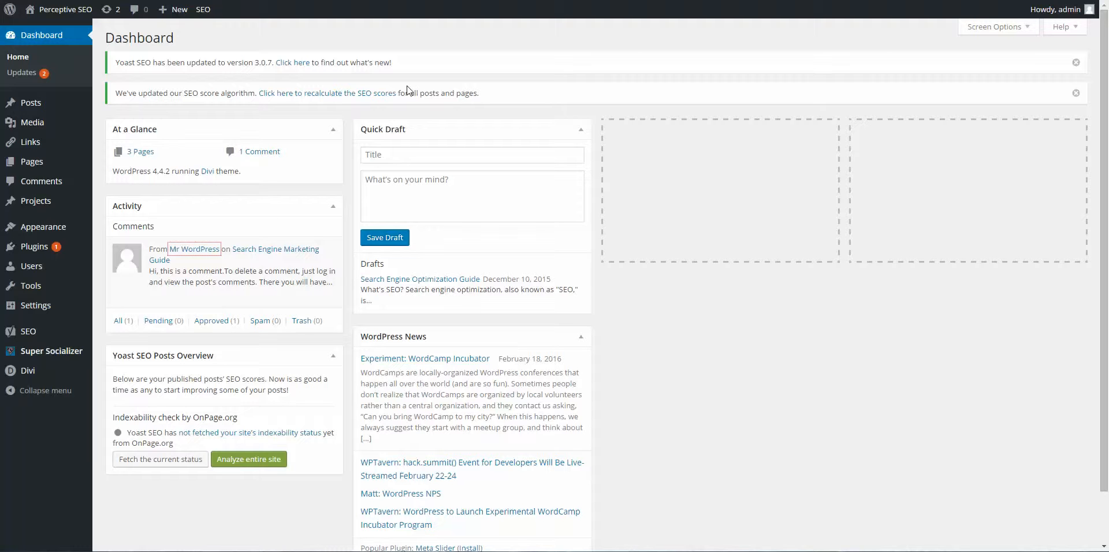
{"action": "mouse_move", "coordinate": [63, 230]}
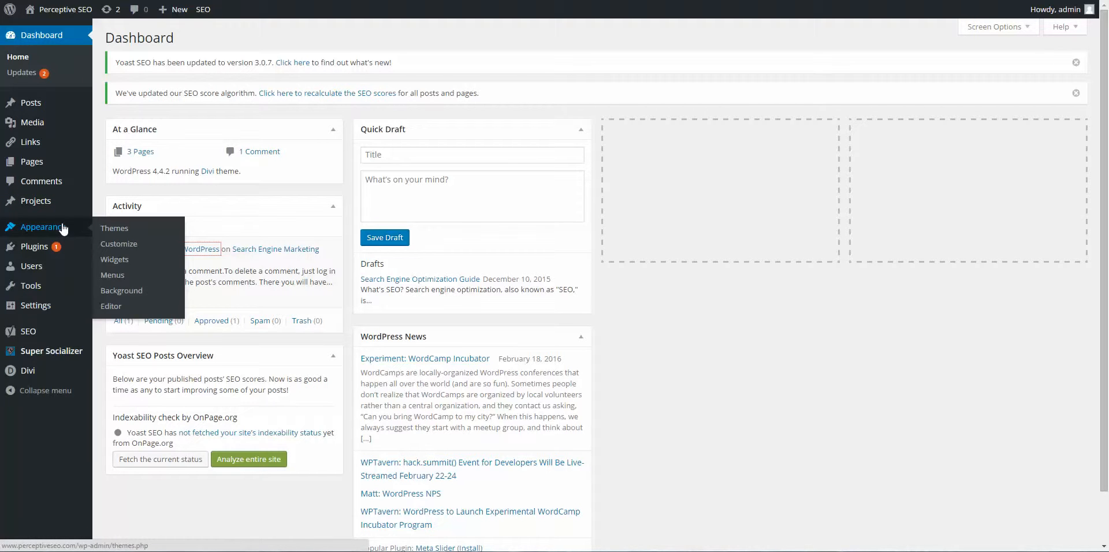
{"action": "left_click", "coordinate": [104, 231]}
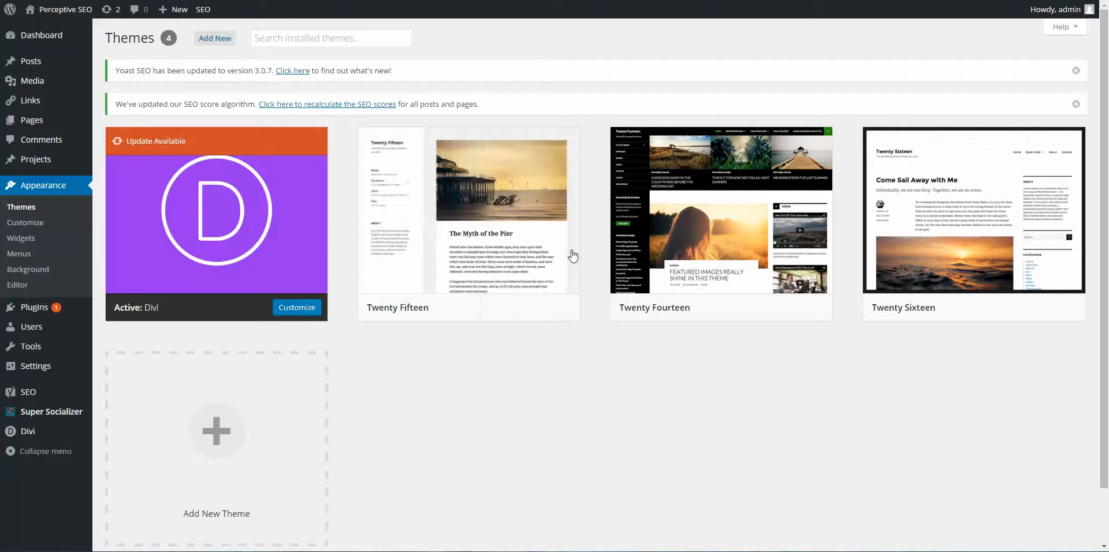
{"action": "mouse_move", "coordinate": [489, 221]}
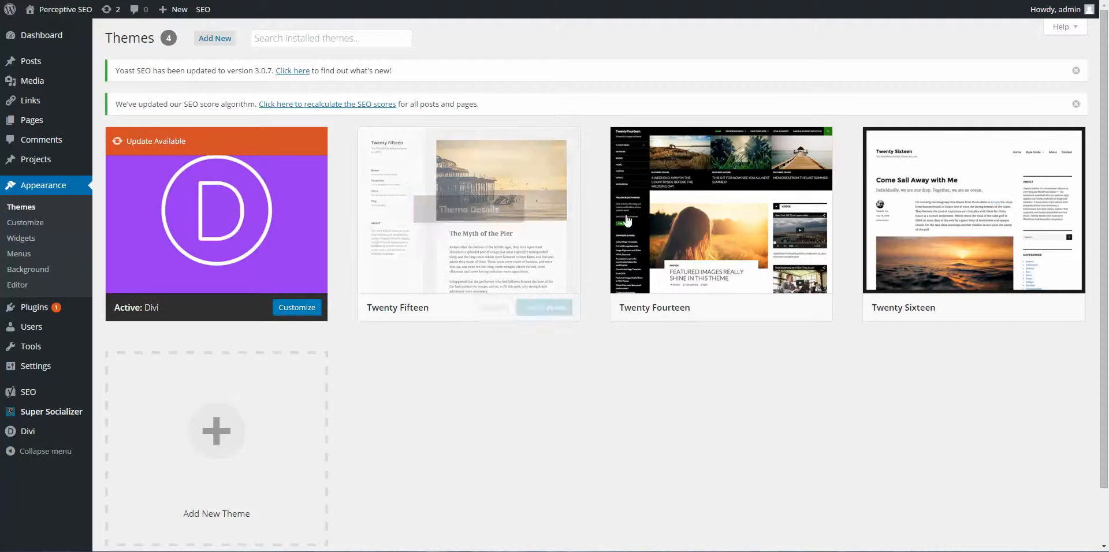
{"action": "mouse_move", "coordinate": [972, 256]}
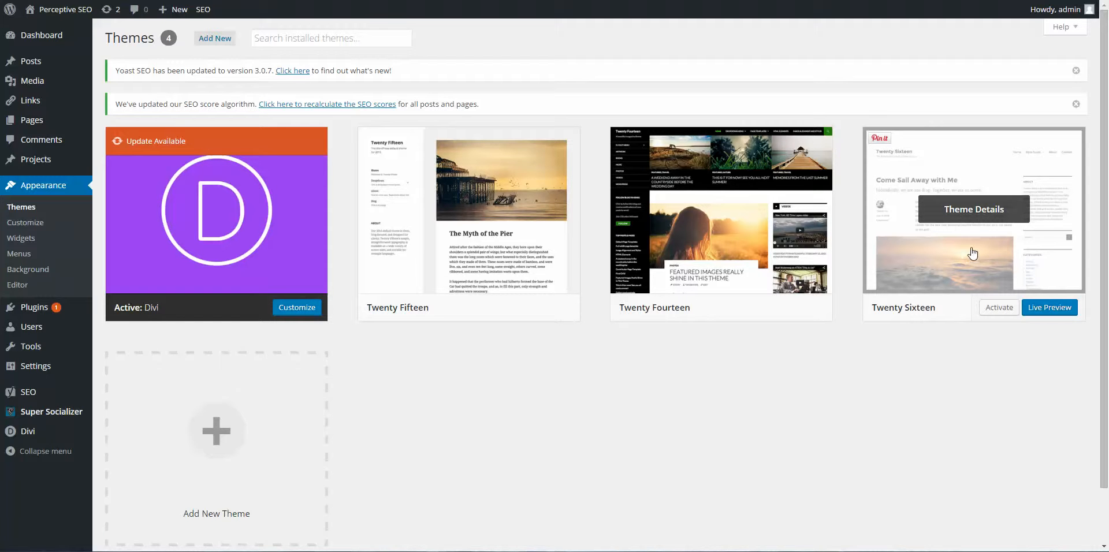
{"action": "mouse_move", "coordinate": [686, 224]}
{"action": "mouse_move", "coordinate": [896, 221]}
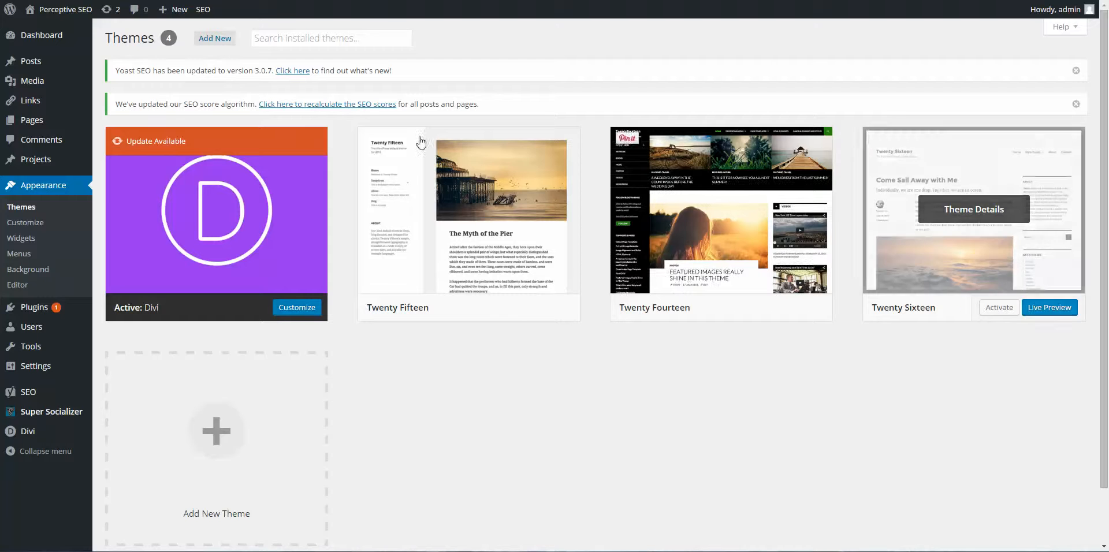
{"action": "mouse_move", "coordinate": [203, 172]}
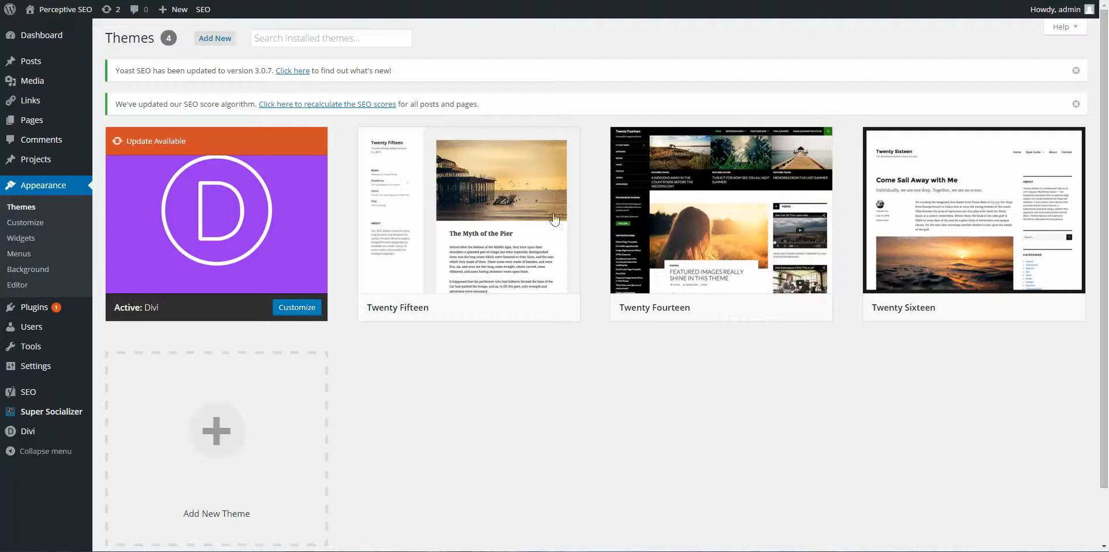
Browse the featured themes available to add and return to the installed themes.
{"action": "left_click", "coordinate": [218, 39]}
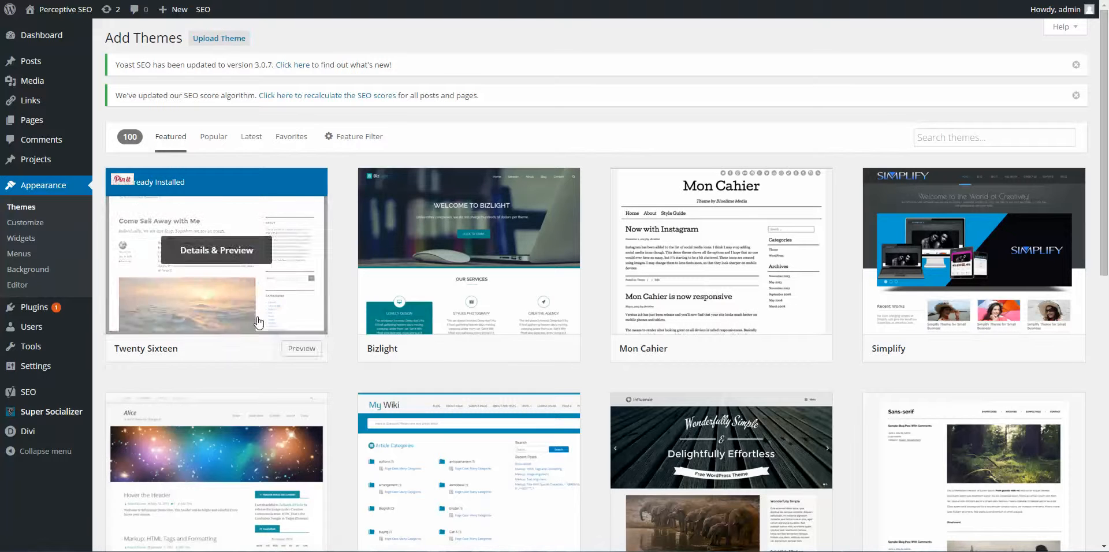
{"action": "scroll", "coordinate": [711, 234], "scroll_direction": "down", "scroll_amount": 1}
{"action": "scroll", "coordinate": [712, 234], "scroll_direction": "down", "scroll_amount": 6}
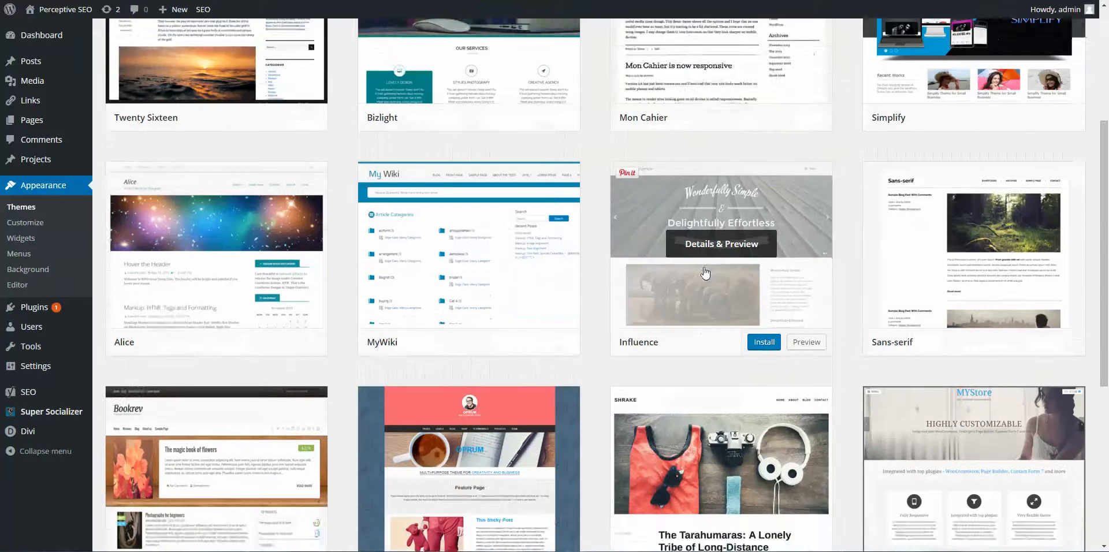
{"action": "scroll", "coordinate": [690, 288], "scroll_direction": "down", "scroll_amount": 3}
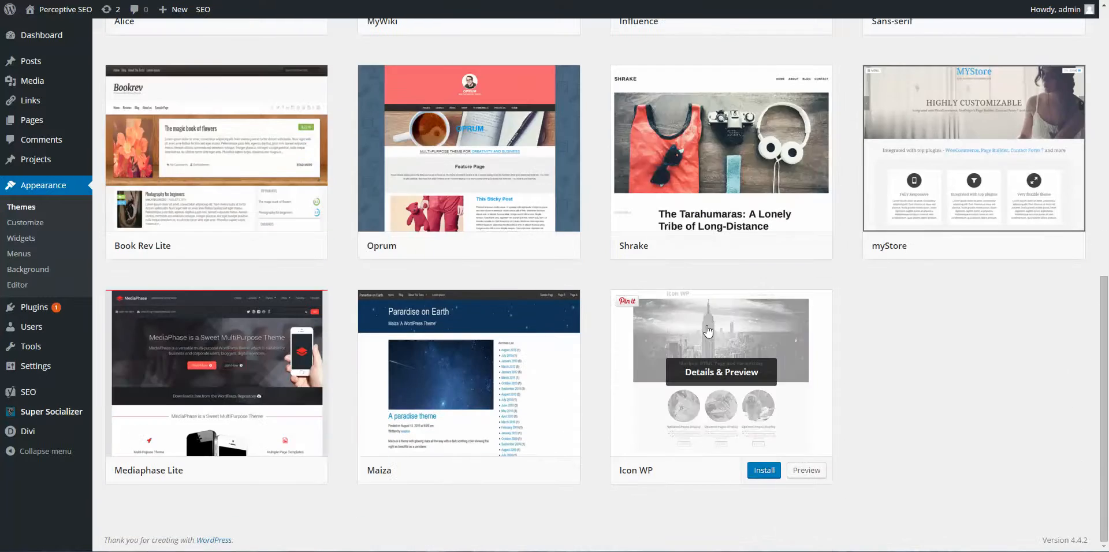
{"action": "scroll", "coordinate": [708, 338], "scroll_direction": "up", "scroll_amount": 10}
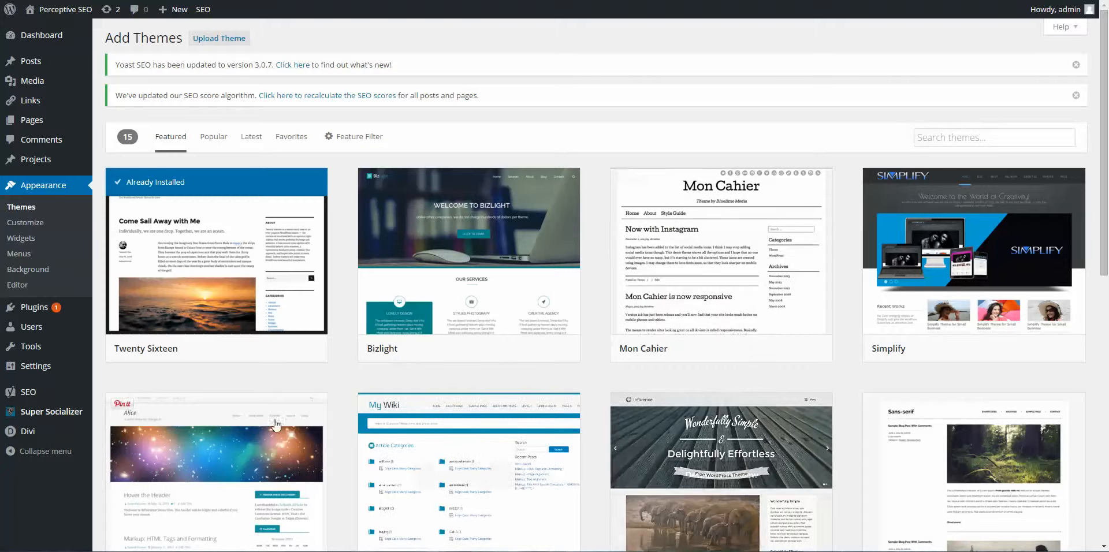
{"action": "left_click", "coordinate": [22, 209]}
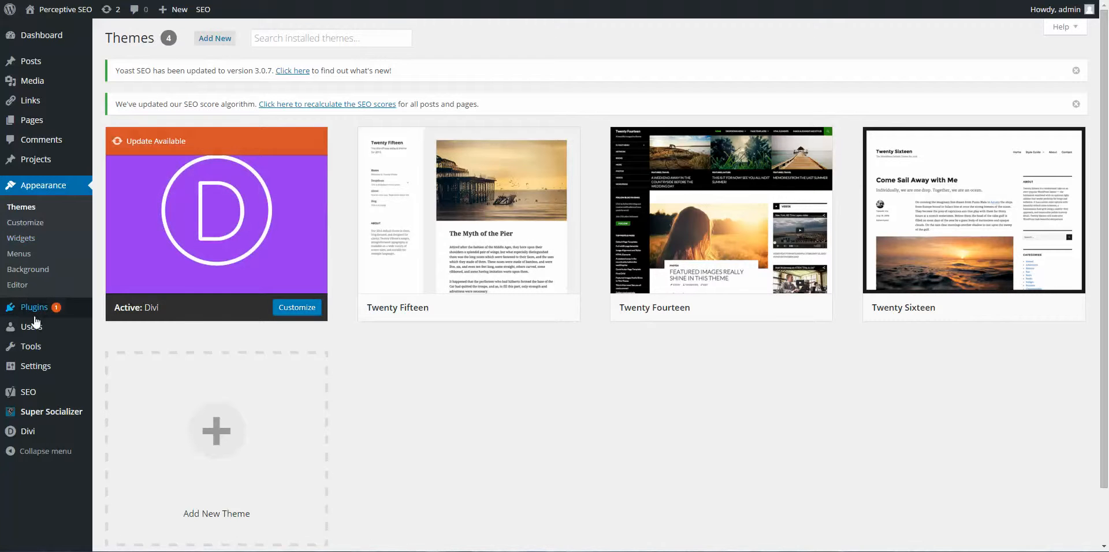
Show the list of plugins installed on the site.
{"action": "mouse_move", "coordinate": [35, 315]}
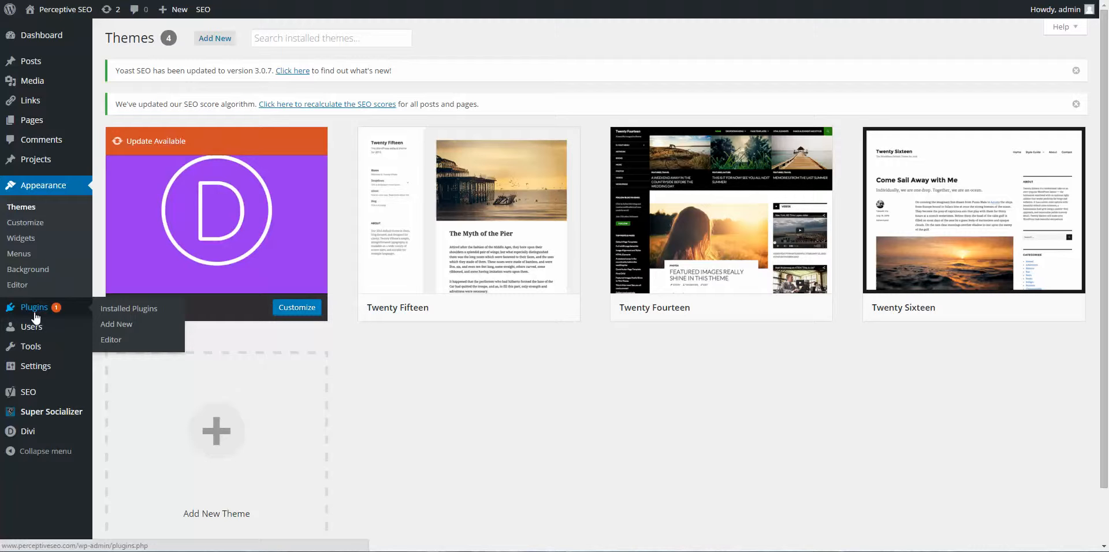
{"action": "left_click", "coordinate": [34, 312]}
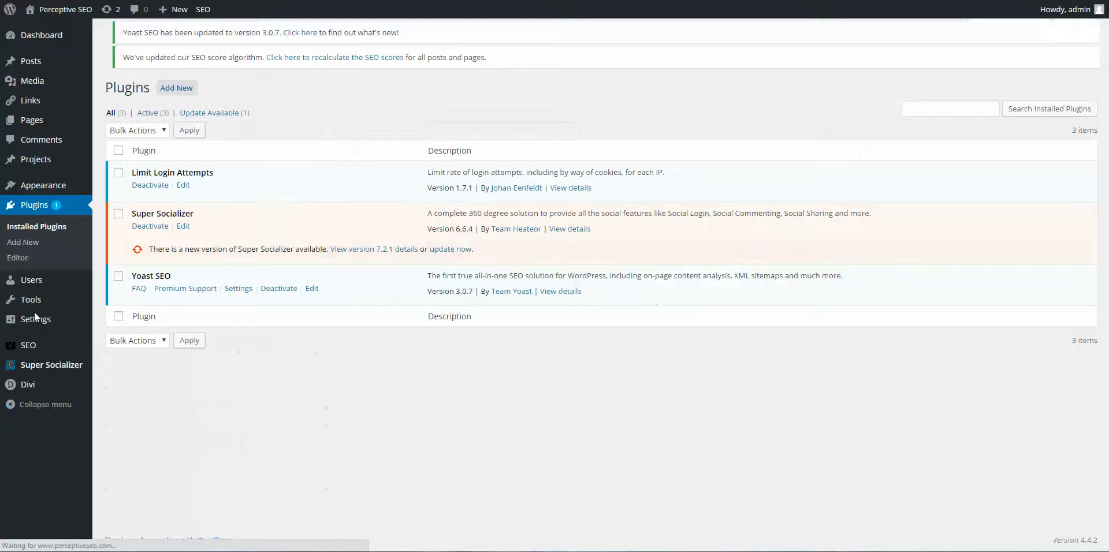
{"action": "mouse_move", "coordinate": [35, 316]}
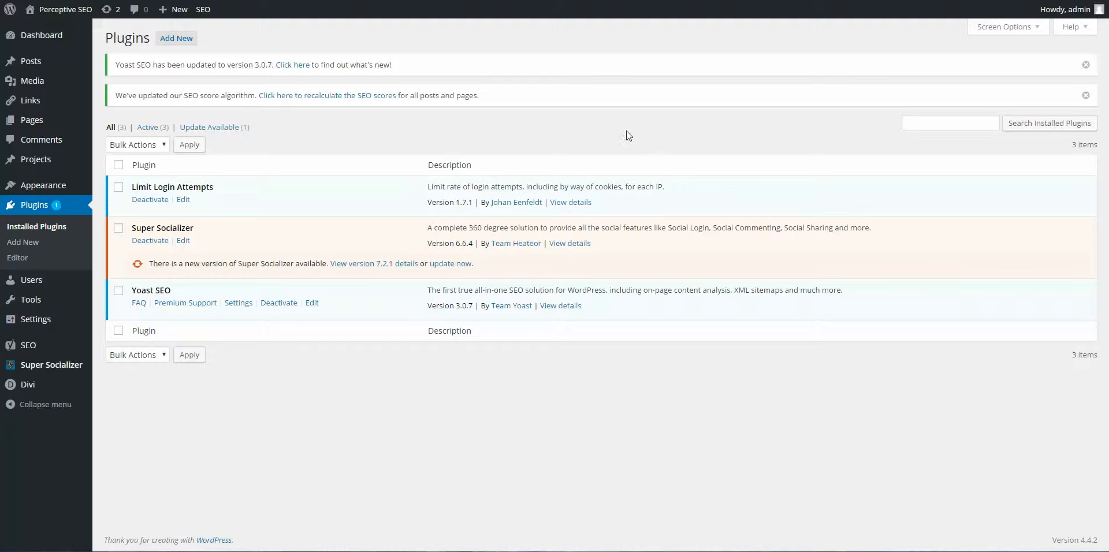
Search the plugins available to add for "google analytics" and look through the results.
{"action": "left_click", "coordinate": [176, 38]}
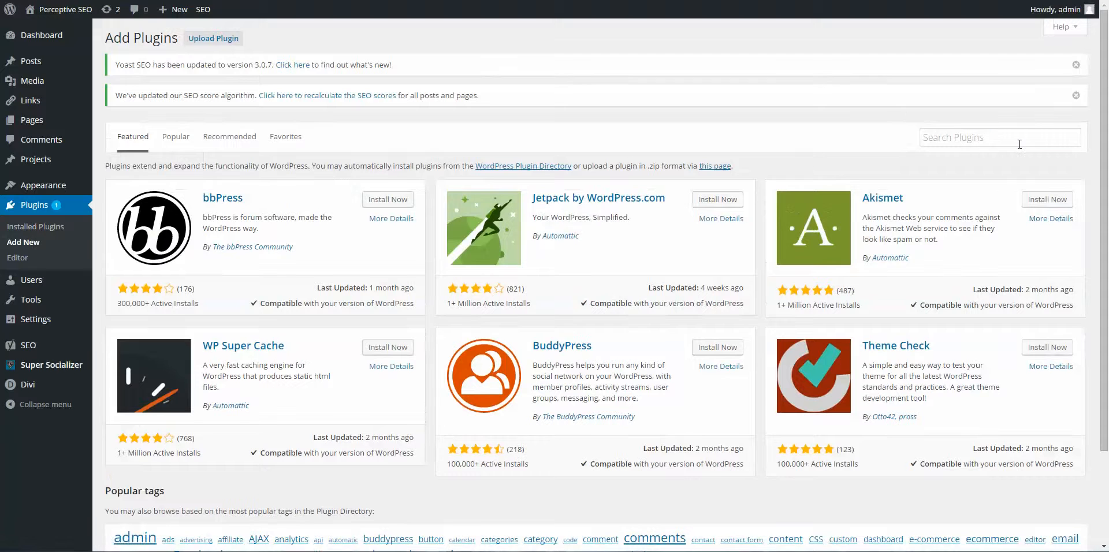
{"action": "left_click", "coordinate": [1019, 144]}
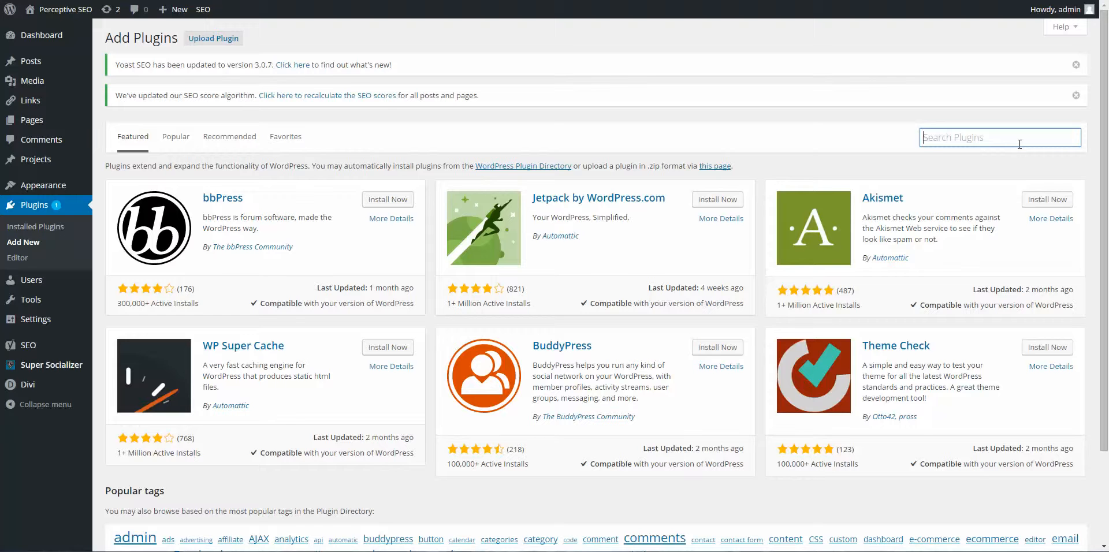
{"action": "type", "text": "google analytics"}
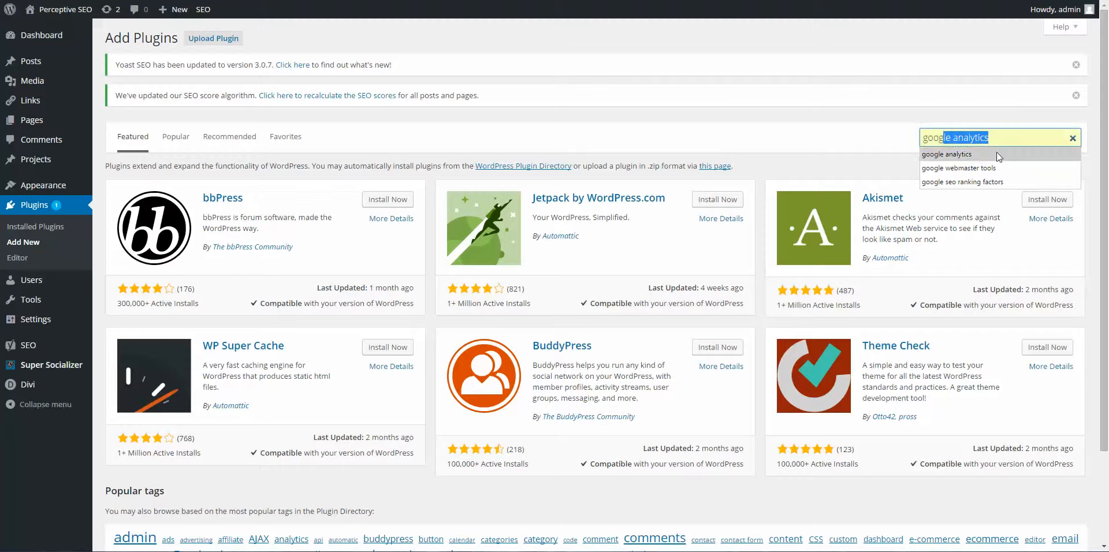
{"action": "left_click", "coordinate": [996, 153]}
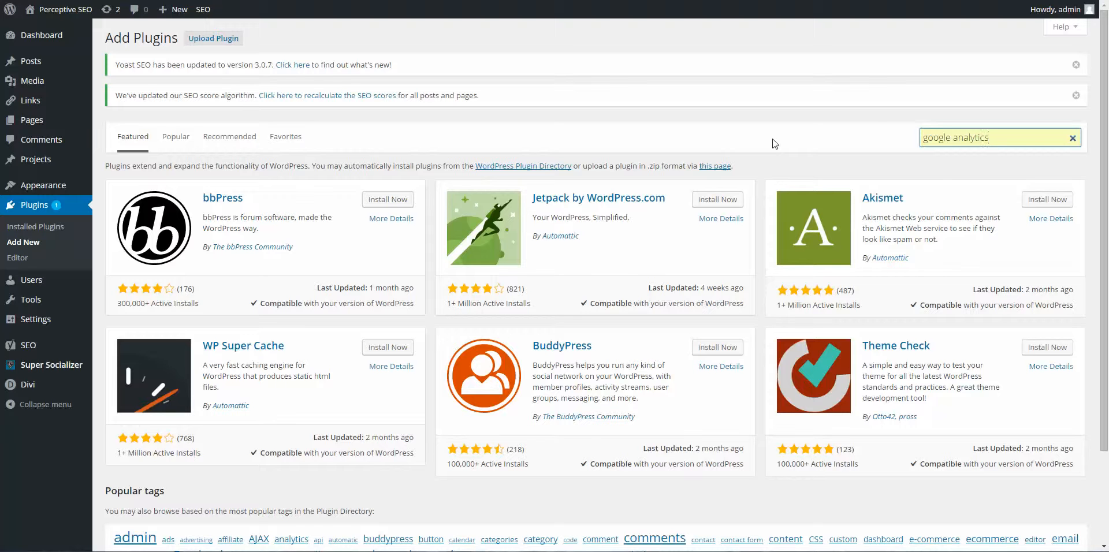
{"action": "key", "text": "Return"}
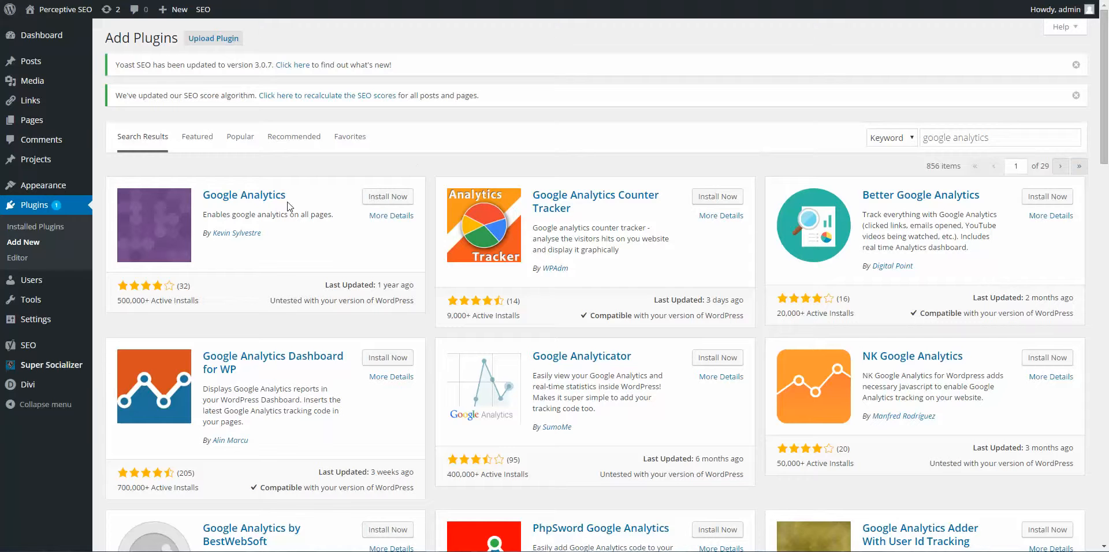
{"action": "scroll", "coordinate": [685, 273], "scroll_direction": "down", "scroll_amount": 4}
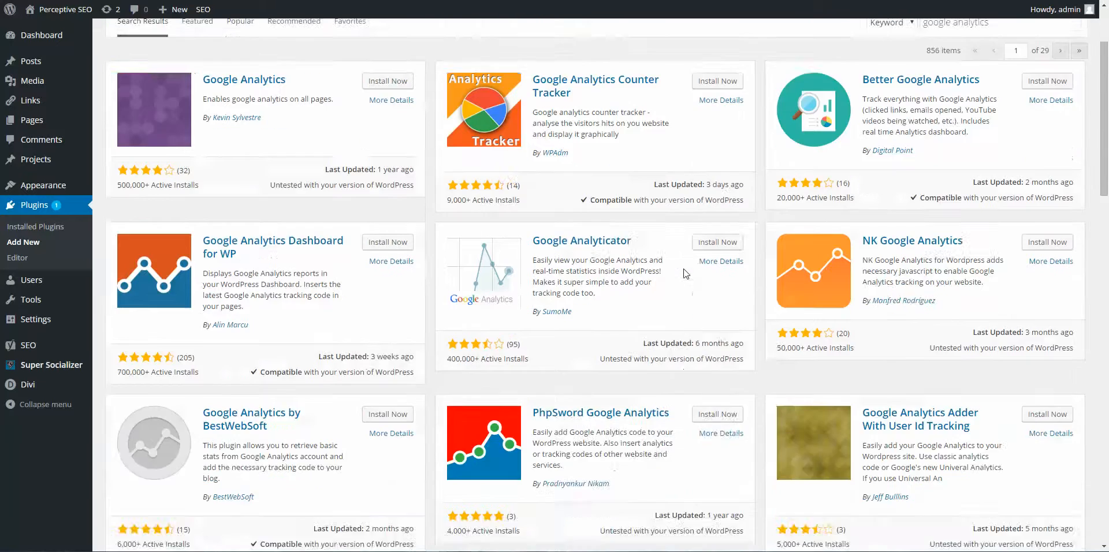
{"action": "scroll", "coordinate": [355, 190], "scroll_direction": "up", "scroll_amount": 4}
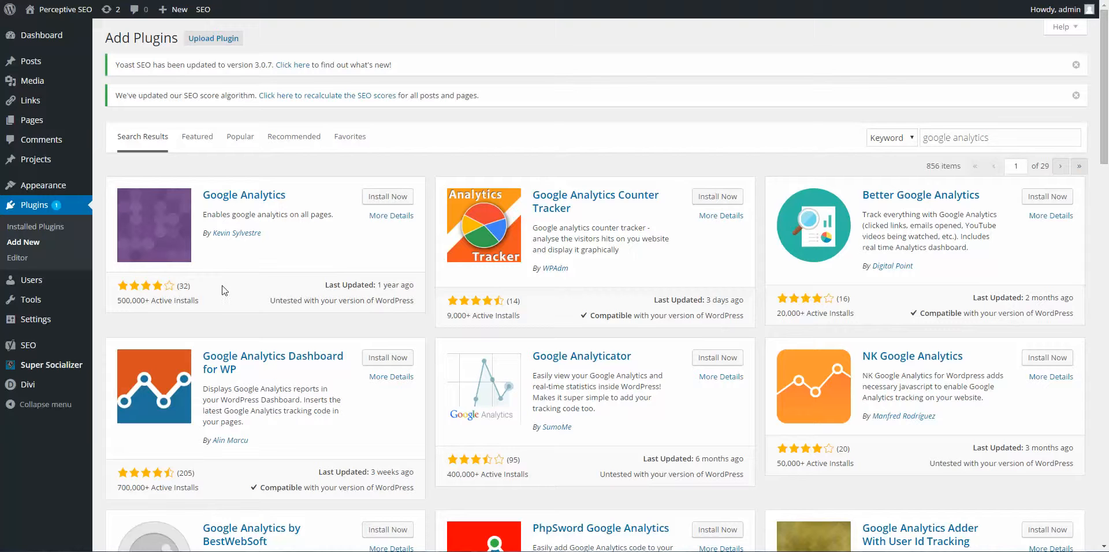
Go back through the themes to the live site and view its home, About and Contact pages.
{"action": "mouse_move", "coordinate": [412, 289]}
{"action": "left_click", "coordinate": [60, 186]}
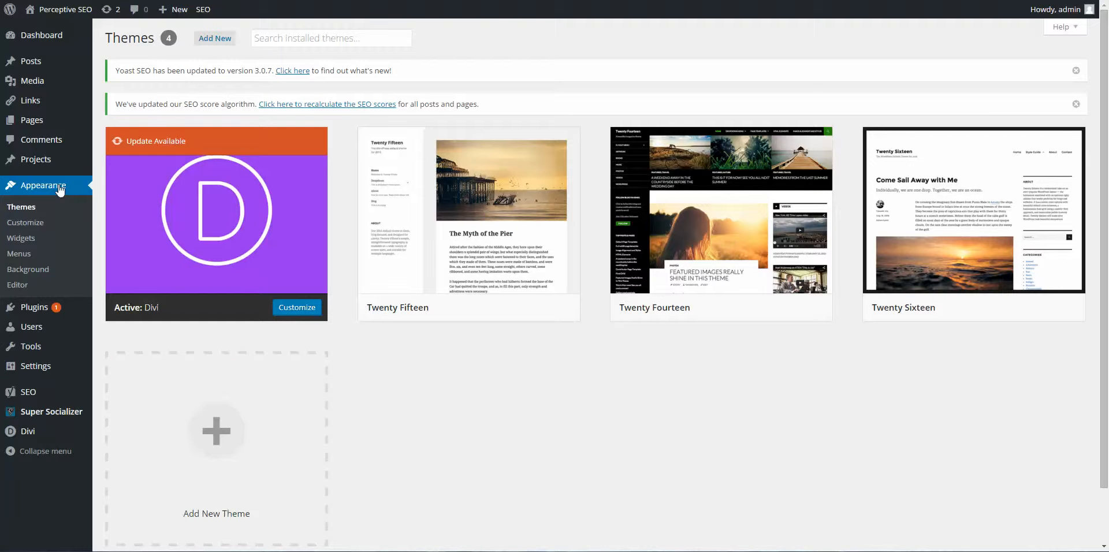
{"action": "mouse_move", "coordinate": [72, 10]}
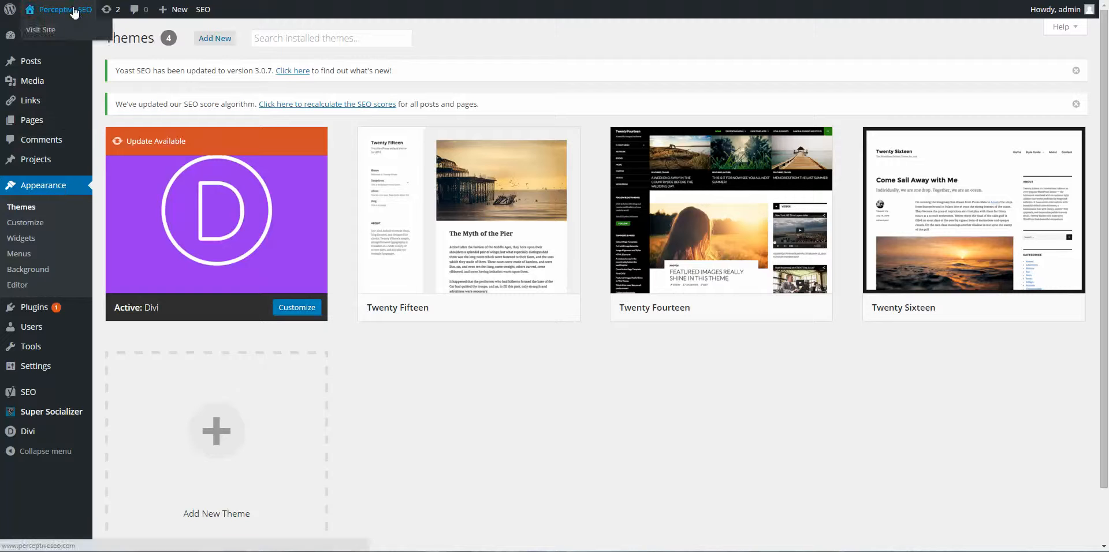
{"action": "left_click", "coordinate": [53, 29]}
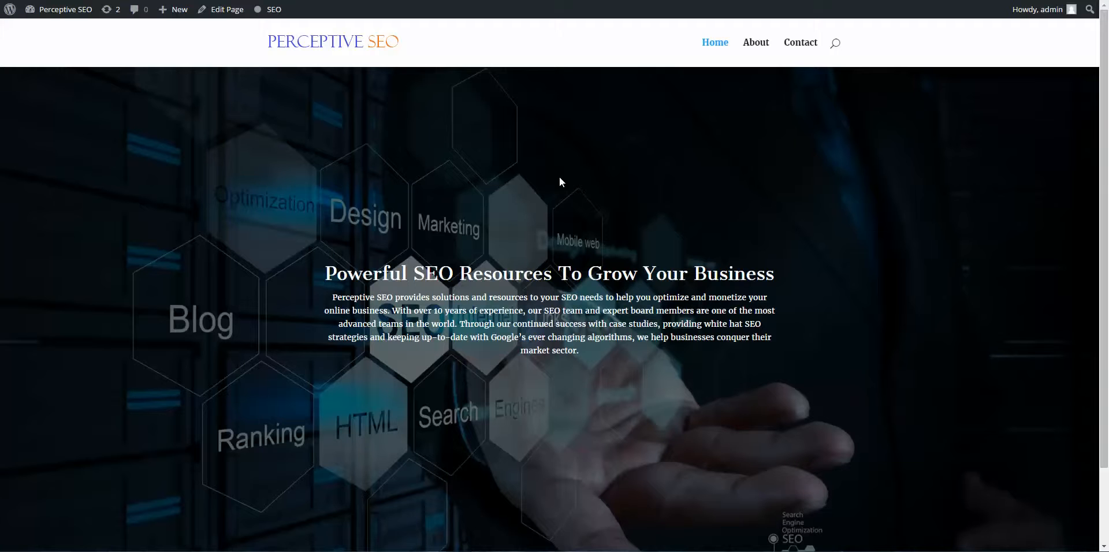
{"action": "scroll", "coordinate": [559, 300], "scroll_direction": "down", "scroll_amount": 3}
{"action": "scroll", "coordinate": [540, 410], "scroll_direction": "up", "scroll_amount": 3}
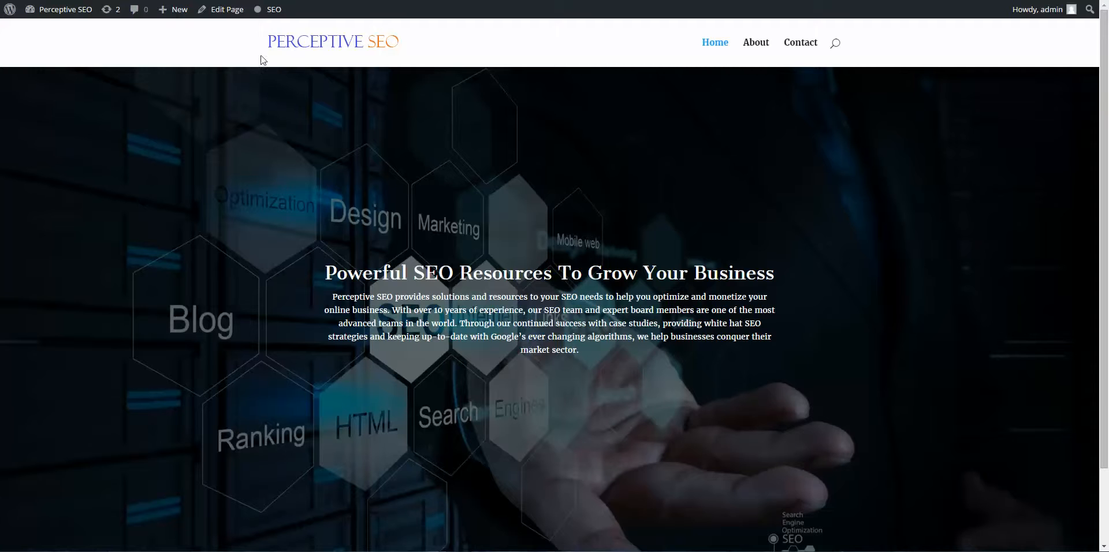
{"action": "left_click", "coordinate": [761, 46]}
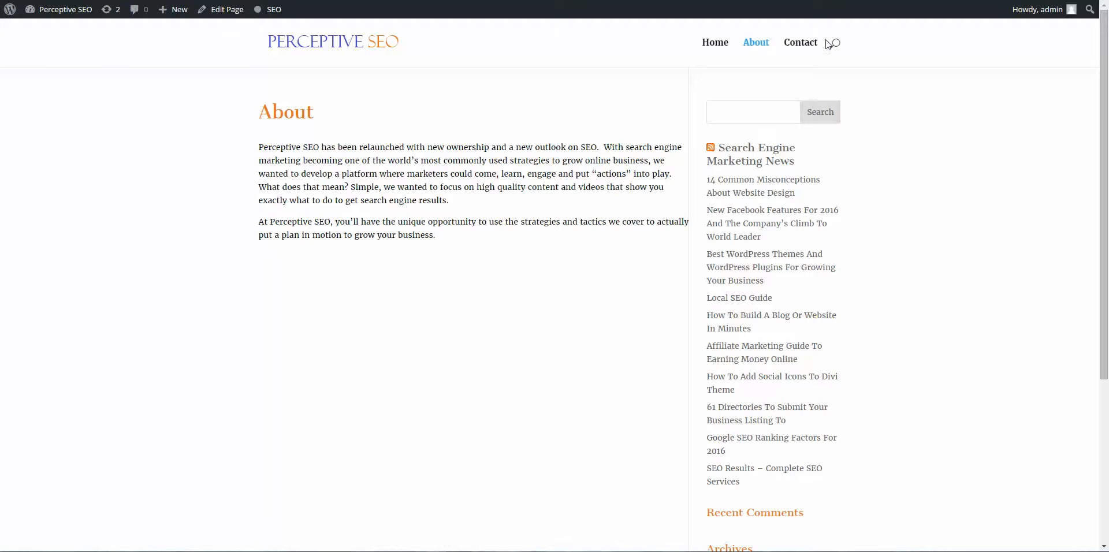
{"action": "left_click", "coordinate": [799, 43]}
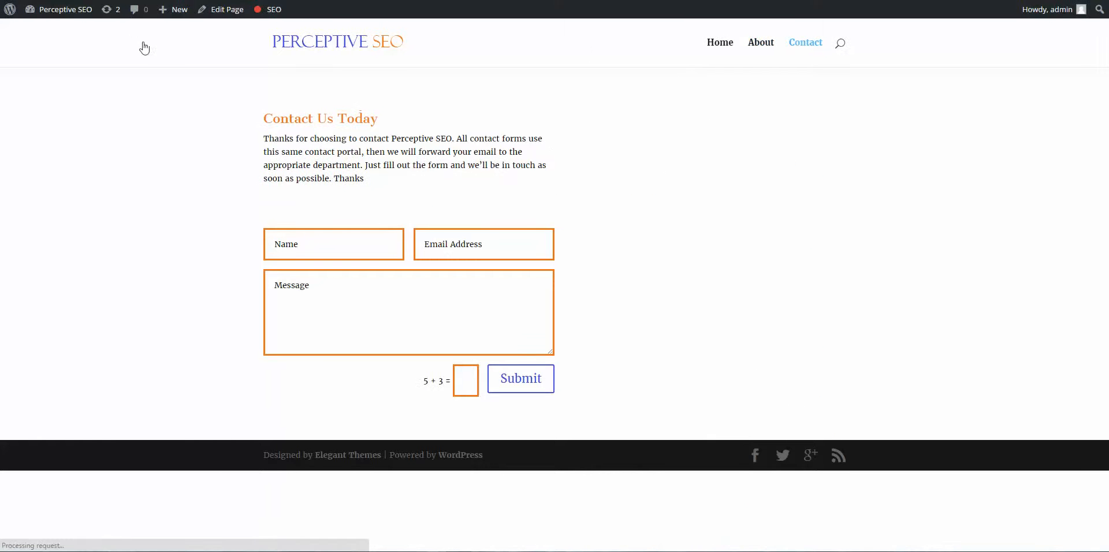
Return to the admin dashboard, open the draft post "Search Engine Optimization Guide" for editing and look through its content.
{"action": "mouse_move", "coordinate": [46, 10]}
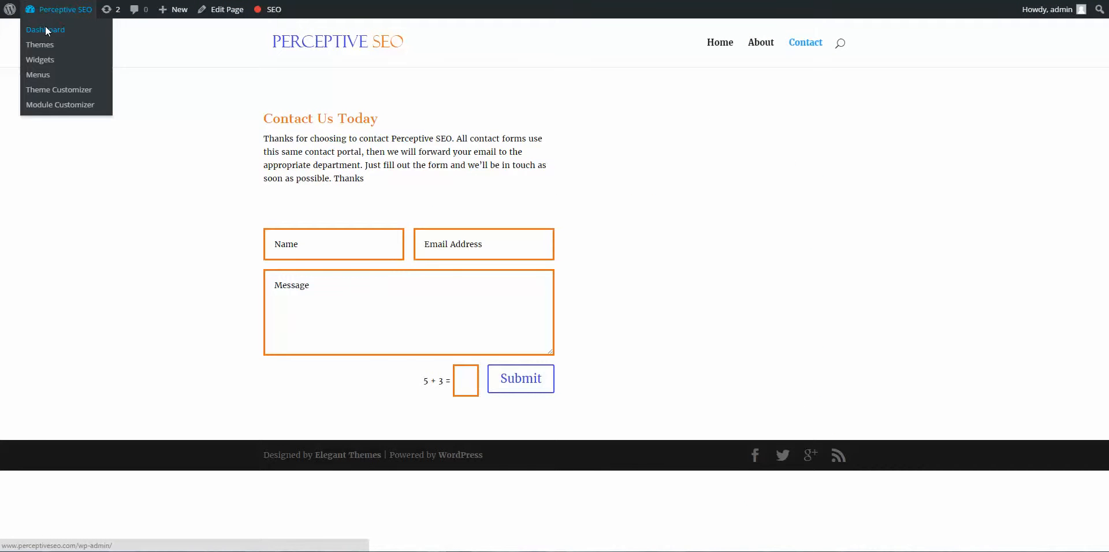
{"action": "left_click", "coordinate": [46, 30]}
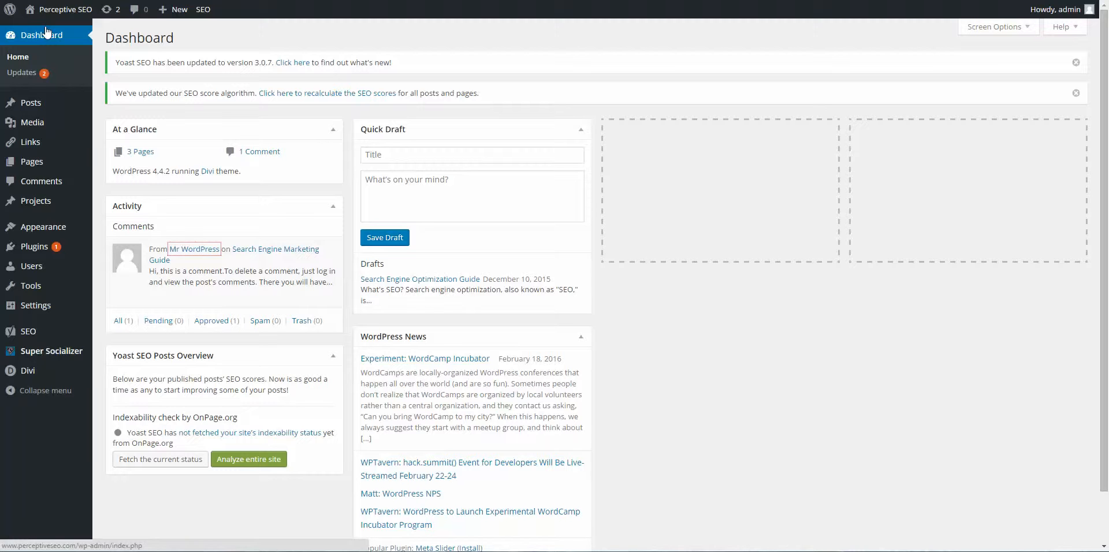
{"action": "left_click", "coordinate": [33, 105]}
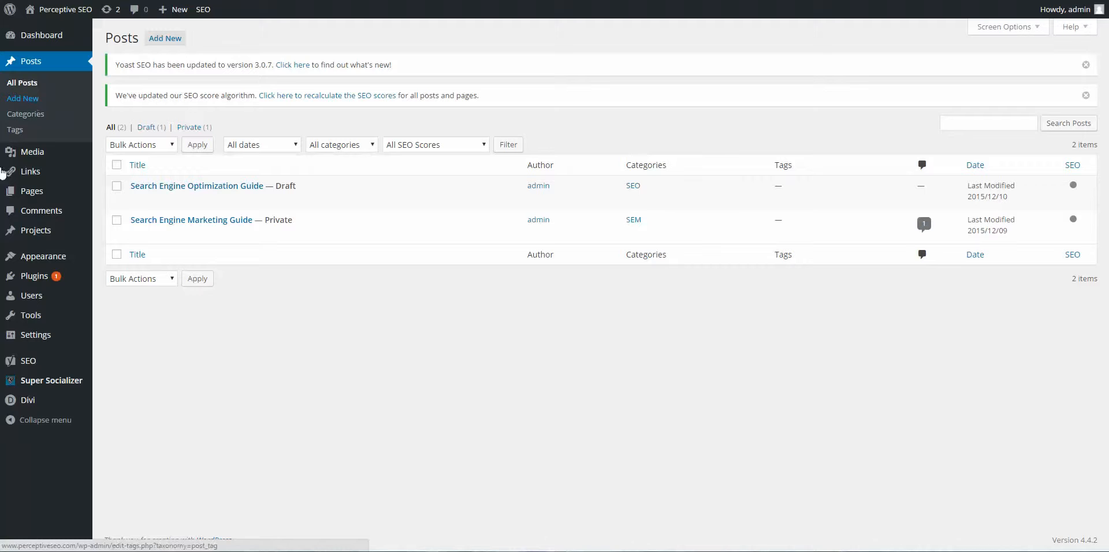
{"action": "left_click", "coordinate": [218, 189]}
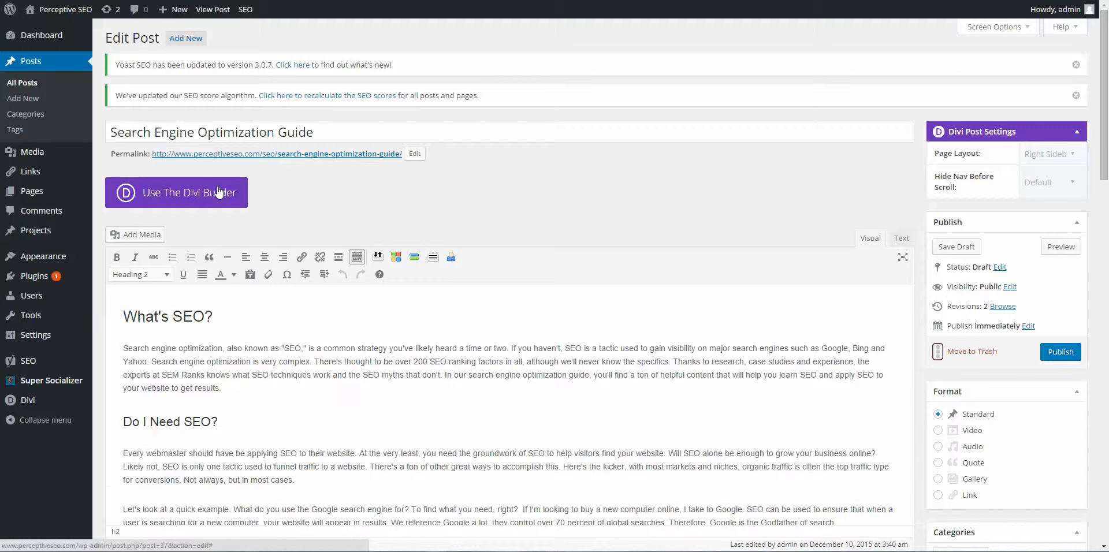
{"action": "scroll", "coordinate": [1097, 397], "scroll_direction": "down", "scroll_amount": 6}
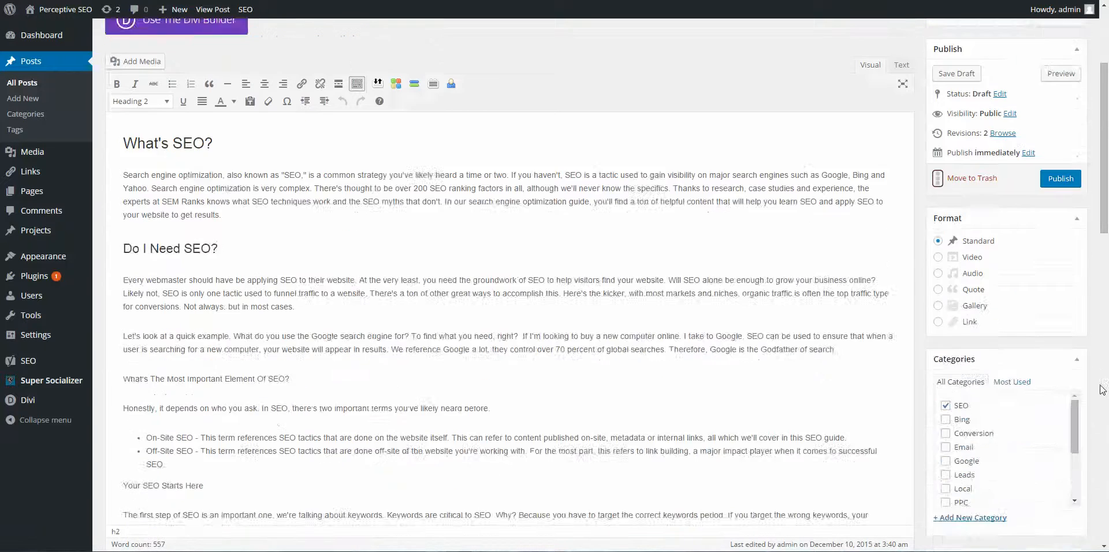
Add the tag "seo" to the Search Engine Optimization Guide post.
{"action": "left_click", "coordinate": [971, 409]}
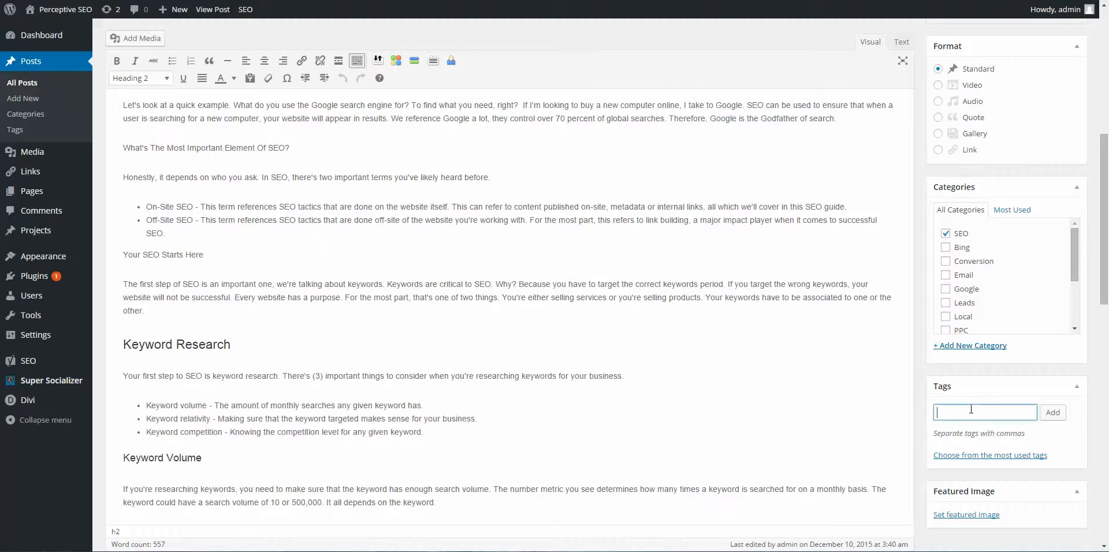
{"action": "type", "text": "seo"}
{"action": "key", "text": "Return"}
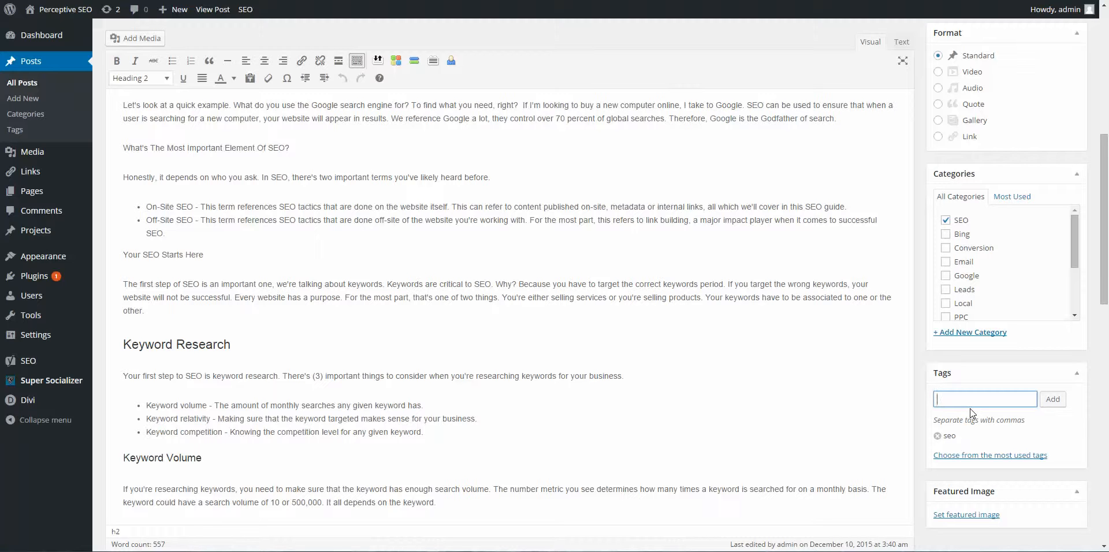
Show the list of all pages on the site and open the About page for editing.
{"action": "scroll", "coordinate": [972, 412], "scroll_direction": "up", "scroll_amount": 5}
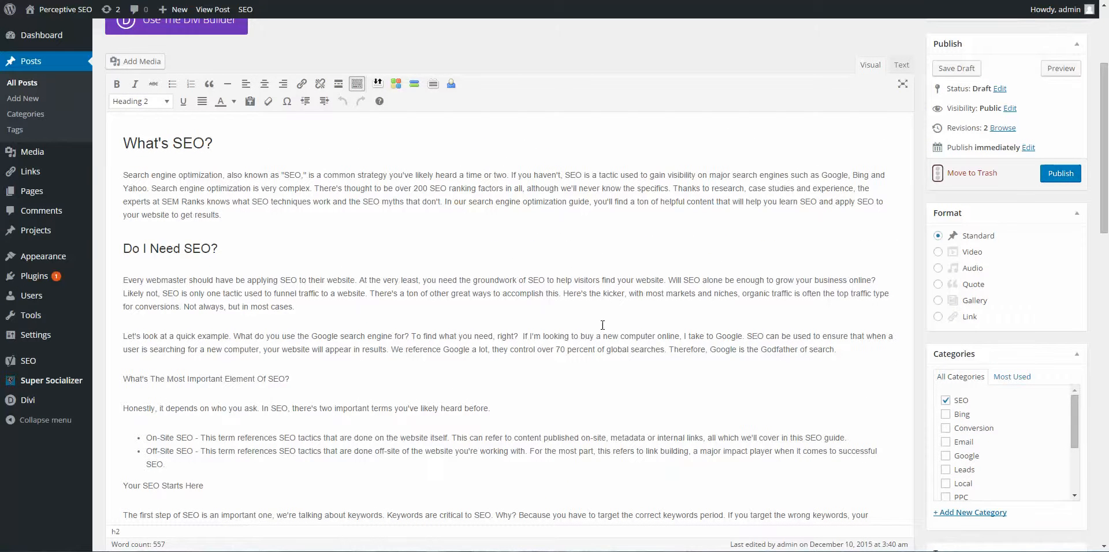
{"action": "scroll", "coordinate": [664, 298], "scroll_direction": "up", "scroll_amount": 3}
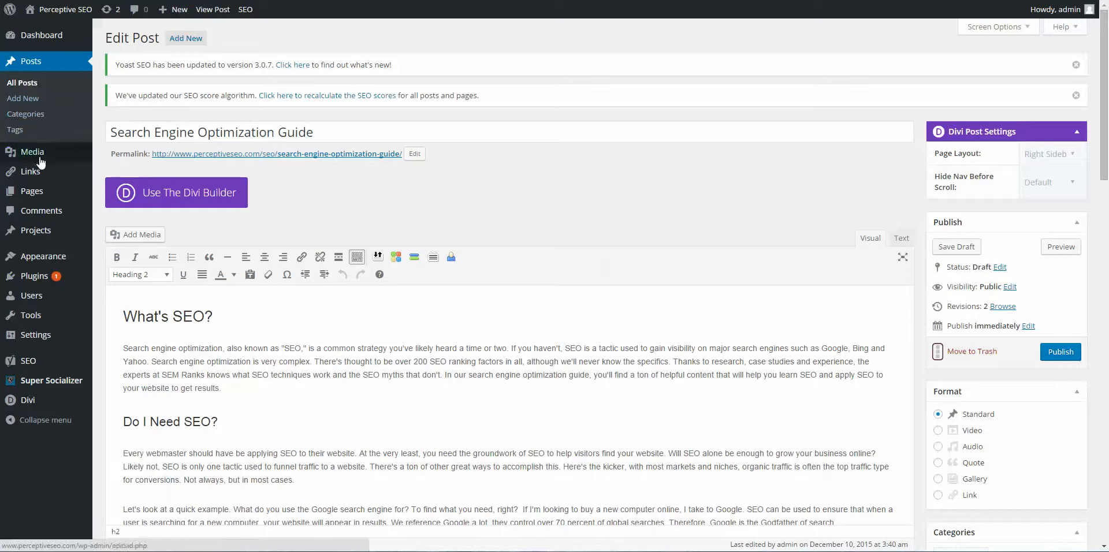
{"action": "mouse_move", "coordinate": [84, 194]}
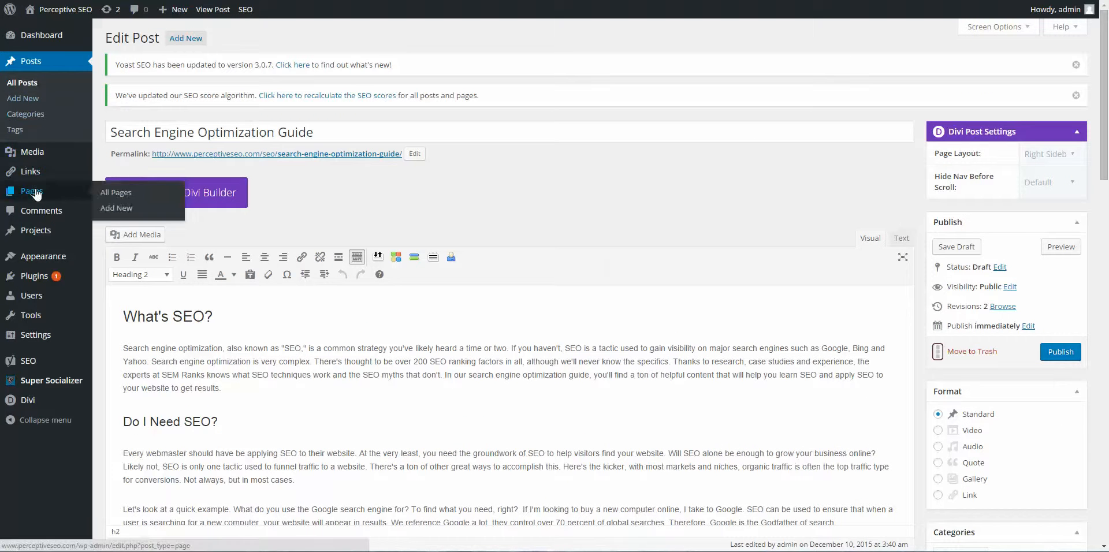
{"action": "left_click", "coordinate": [113, 196]}
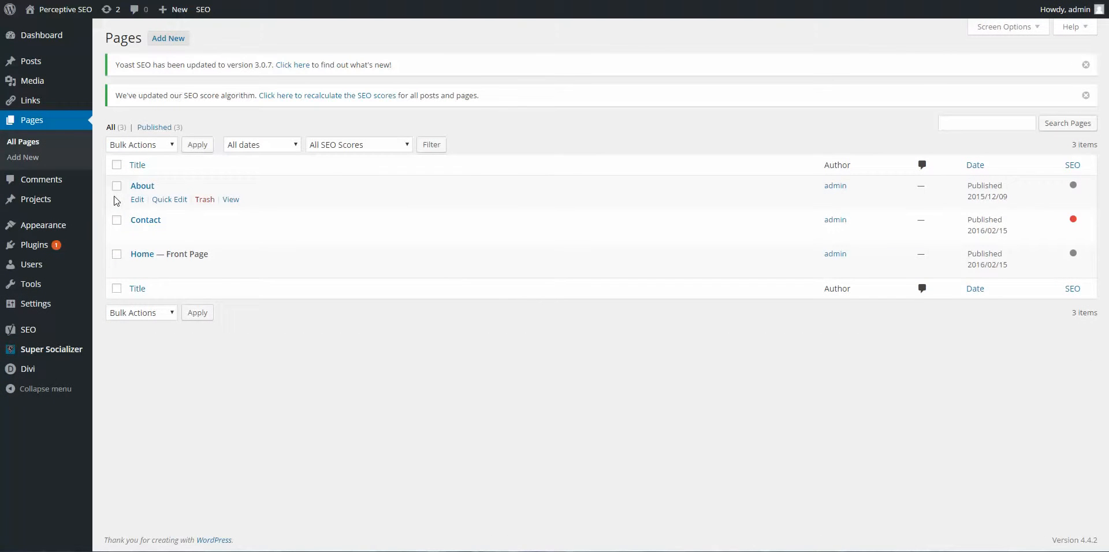
{"action": "left_click", "coordinate": [143, 187]}
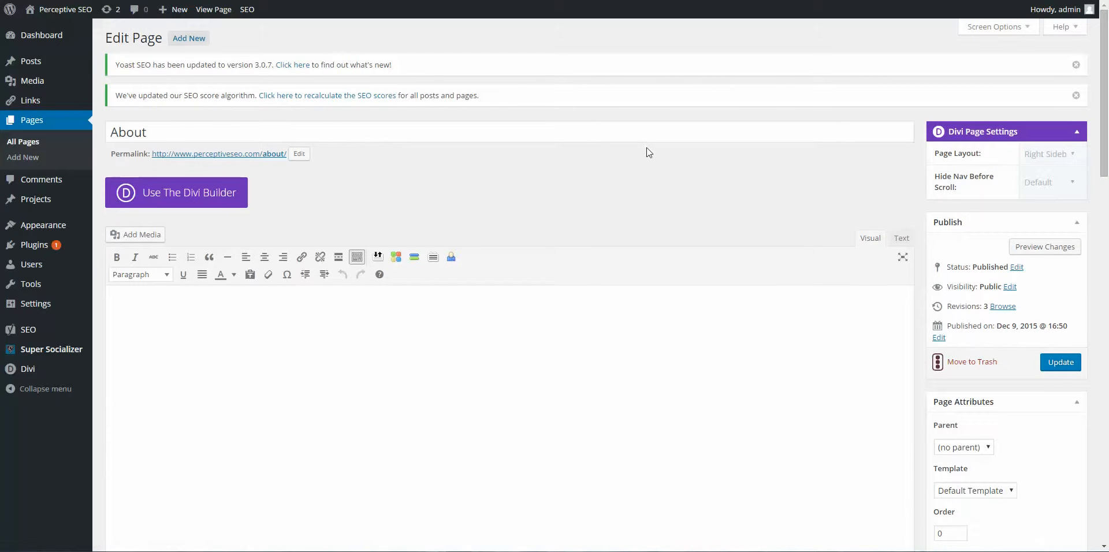
Set the parent of the About page to Contact in its page attributes.
{"action": "scroll", "coordinate": [664, 171], "scroll_direction": "down", "scroll_amount": 1}
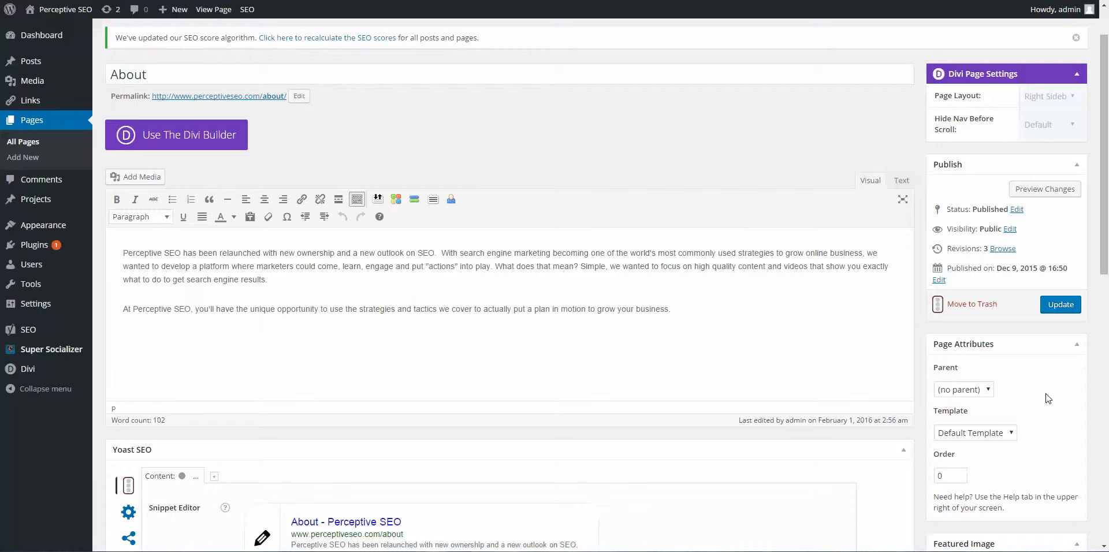
{"action": "scroll", "coordinate": [1019, 353], "scroll_direction": "down", "scroll_amount": 1}
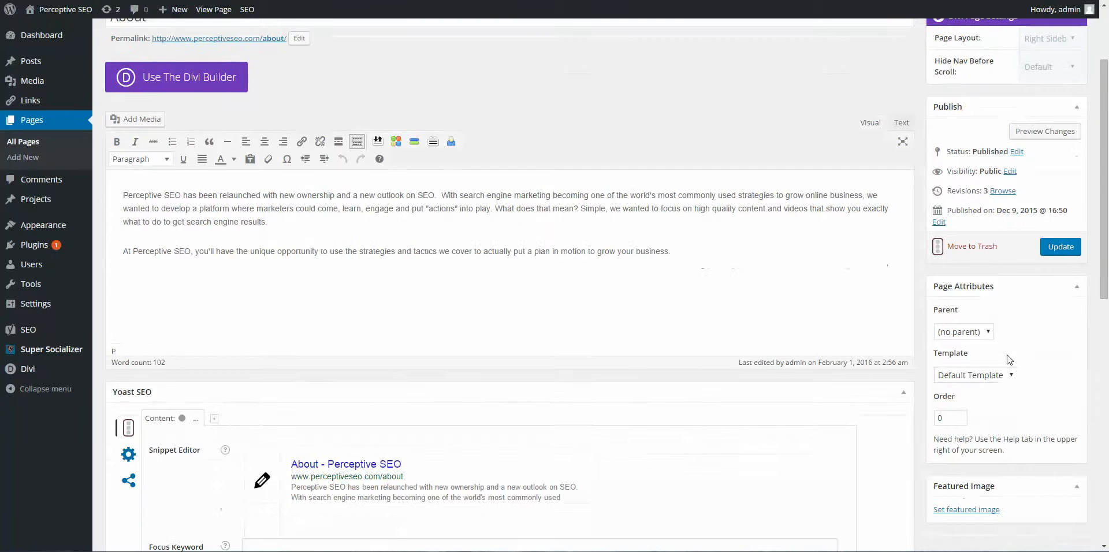
{"action": "left_click", "coordinate": [990, 335]}
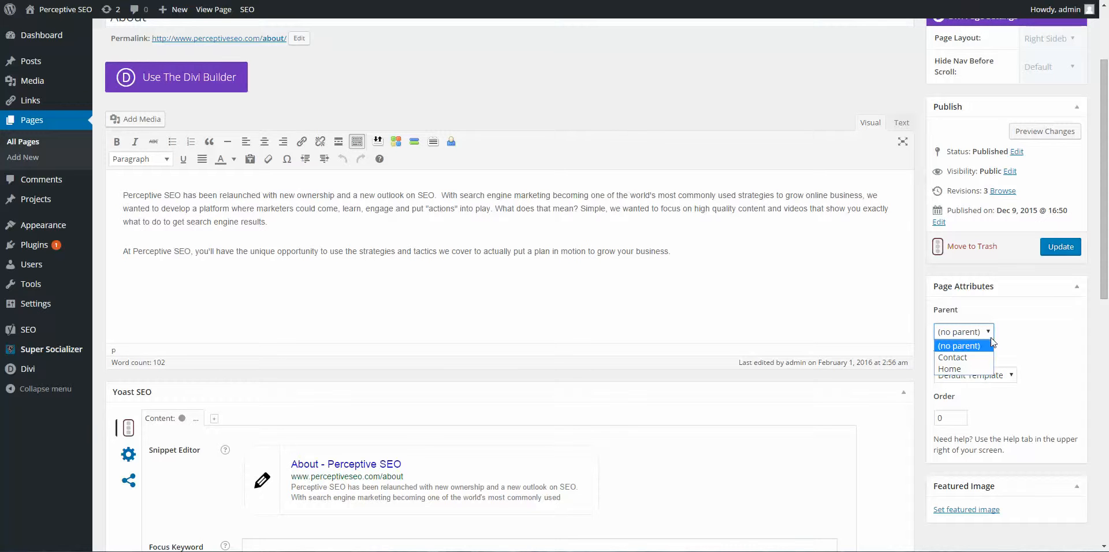
{"action": "scroll", "coordinate": [815, 301], "scroll_direction": "up", "scroll_amount": 1}
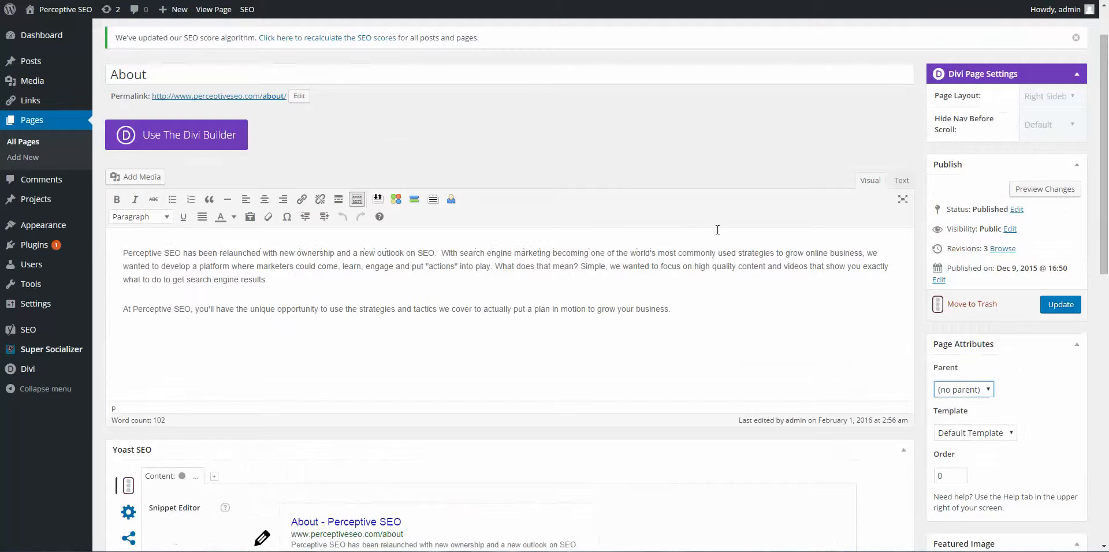
{"action": "scroll", "coordinate": [1093, 439], "scroll_direction": "down", "scroll_amount": 1}
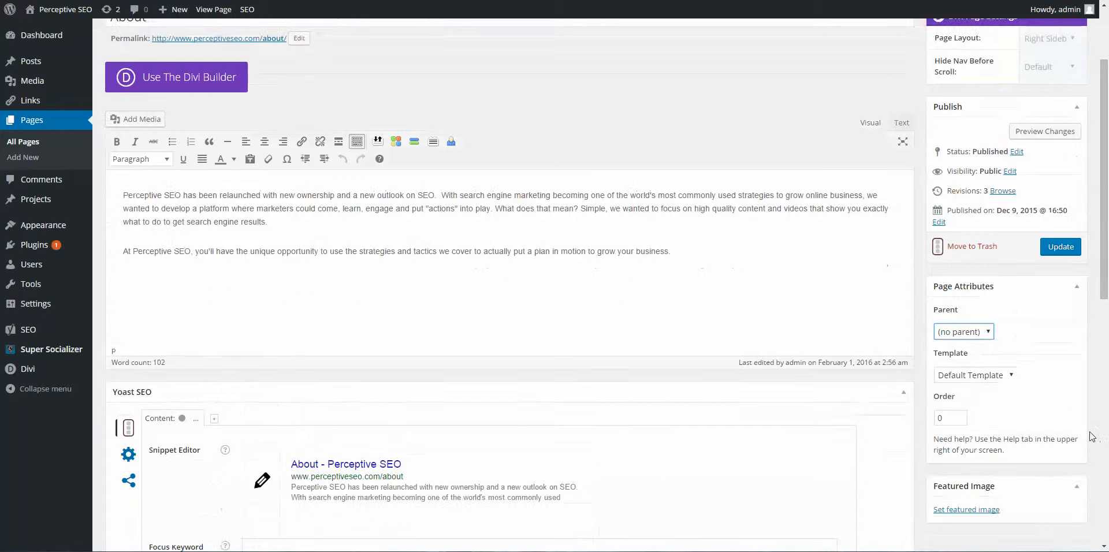
{"action": "left_click", "coordinate": [989, 333]}
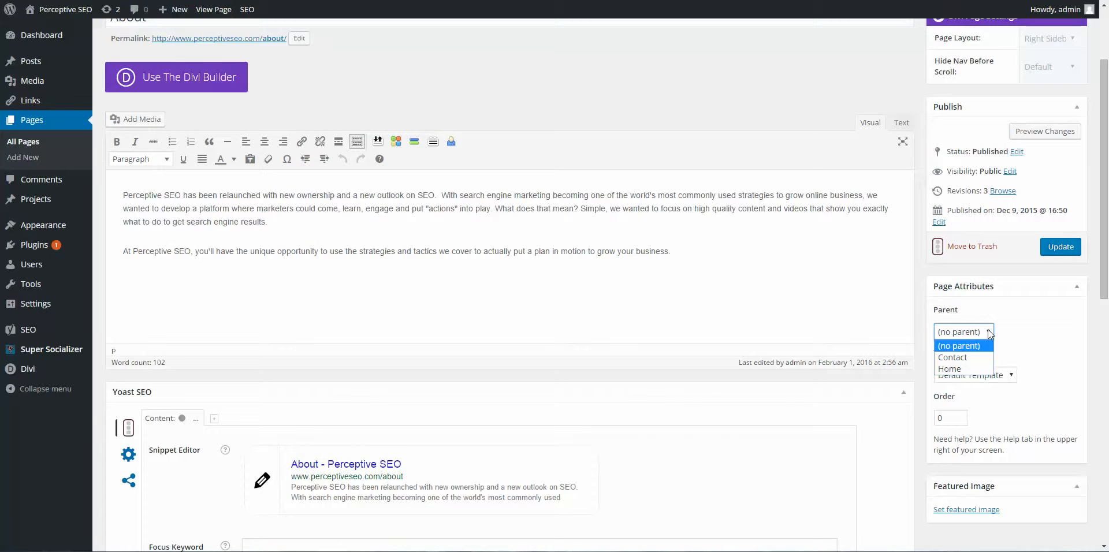
{"action": "left_click", "coordinate": [959, 358]}
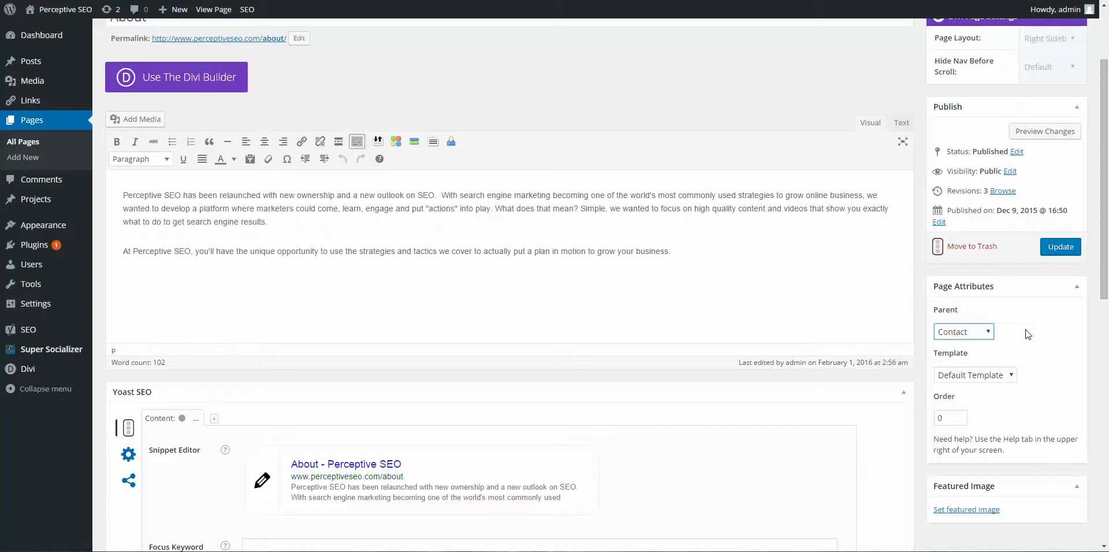
Create a new page titled "SEO Infographic" and place the cursor in its empty body.
{"action": "scroll", "coordinate": [866, 357], "scroll_direction": "up", "scroll_amount": 3}
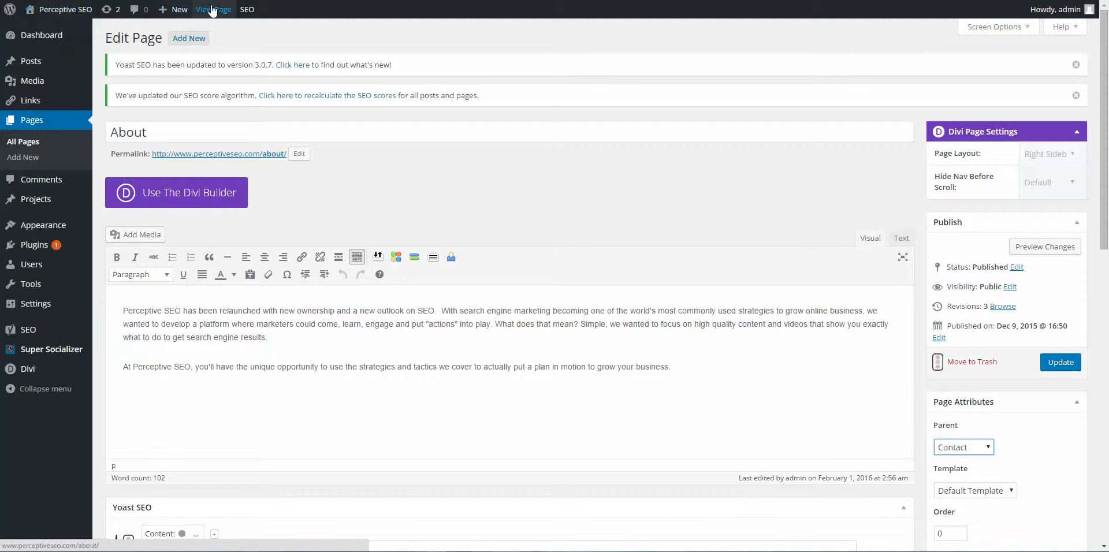
{"action": "mouse_move", "coordinate": [189, 10]}
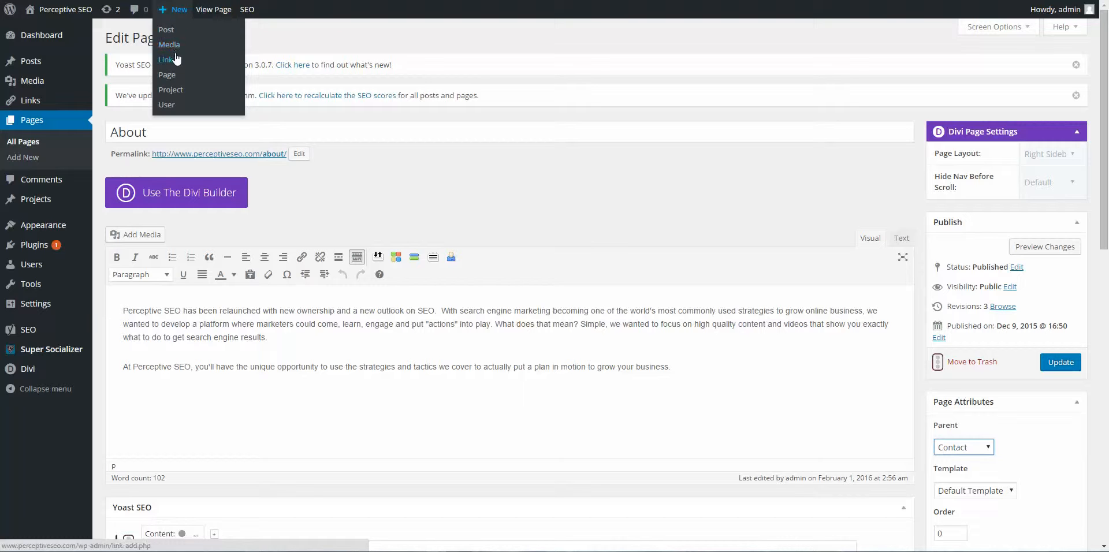
{"action": "left_click", "coordinate": [175, 79]}
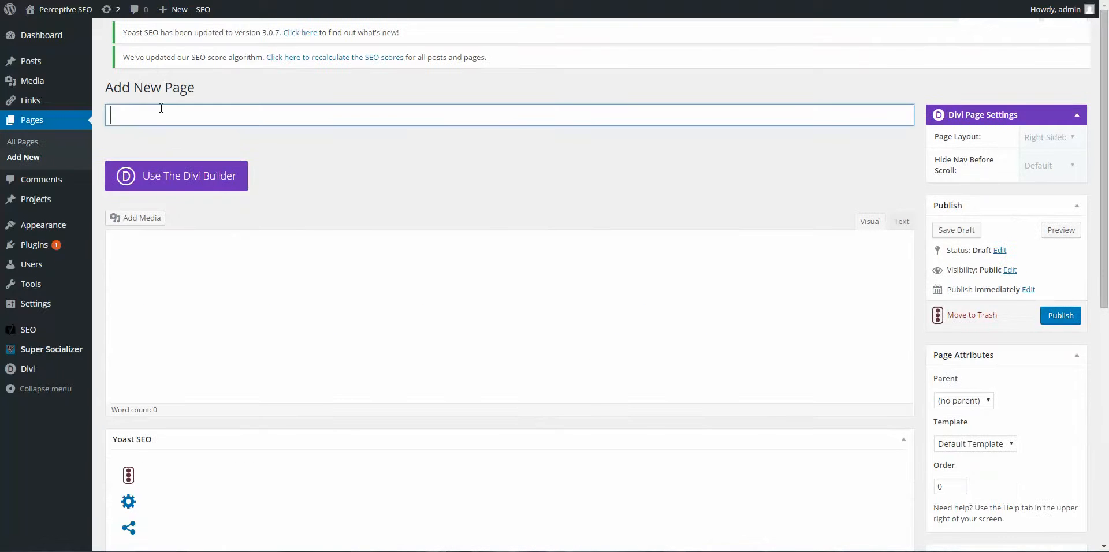
{"action": "left_click", "coordinate": [158, 129]}
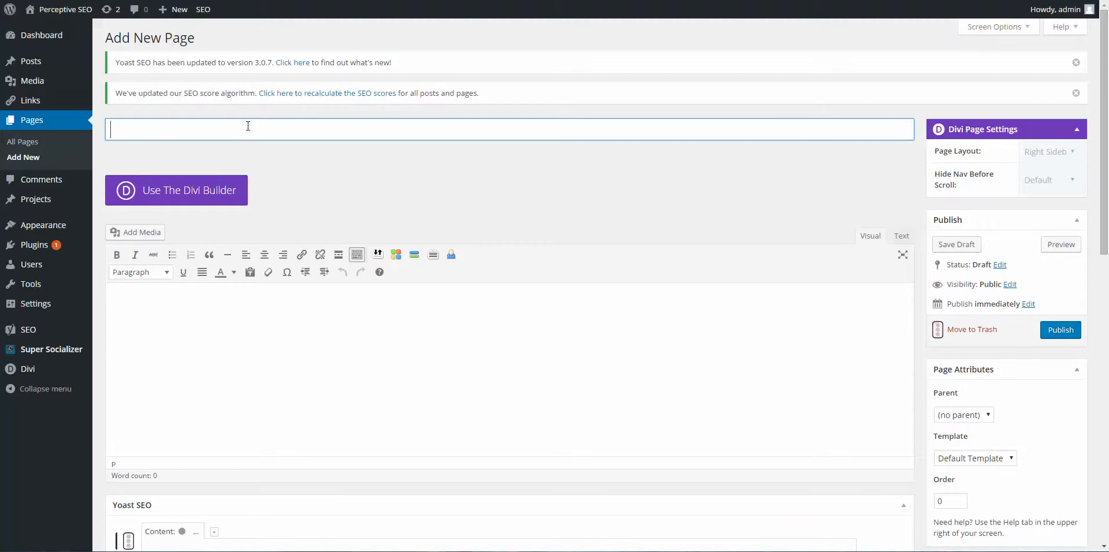
{"action": "type", "text": "SEO Infographic"}
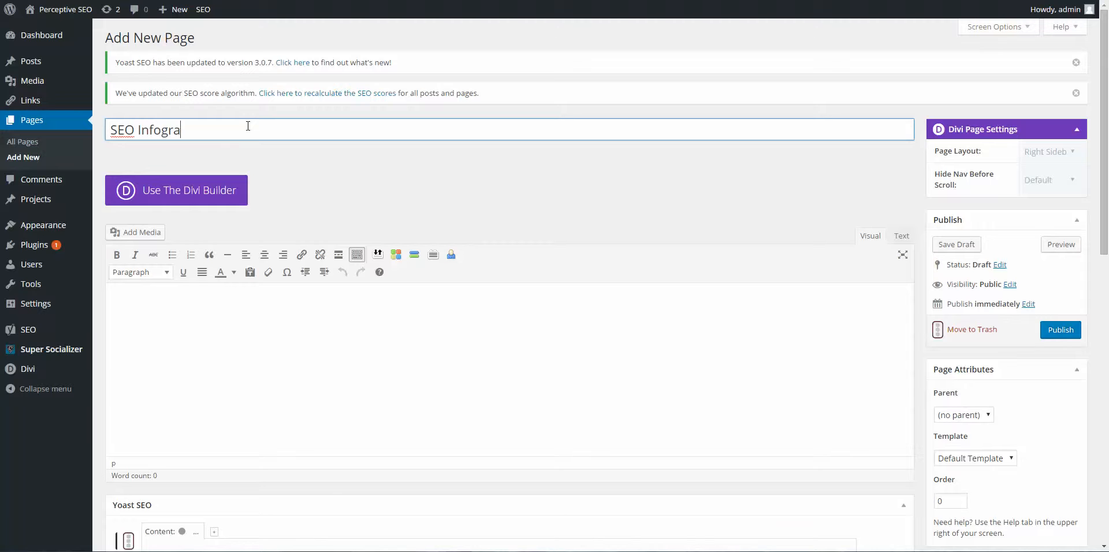
{"action": "left_click", "coordinate": [290, 346]}
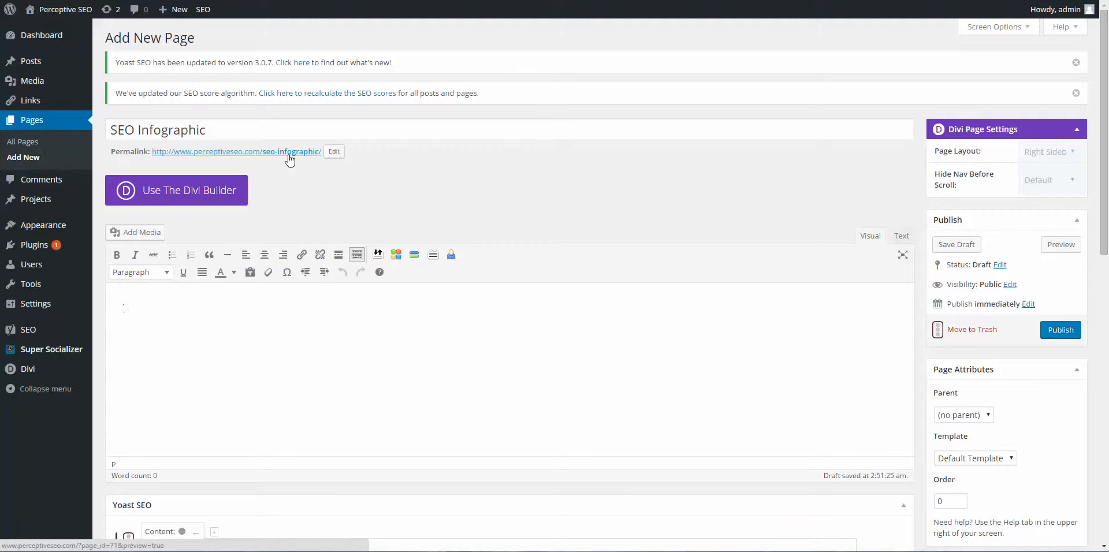
Open the new page's permalink slug for editing and accept it as "seo-infographic".
{"action": "left_click", "coordinate": [334, 152]}
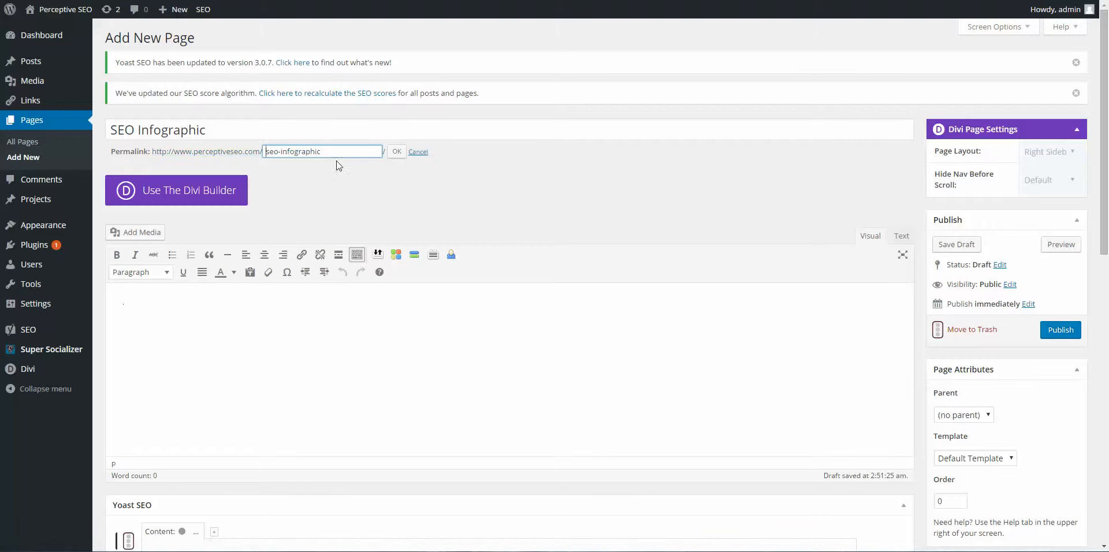
{"action": "left_click", "coordinate": [338, 127]}
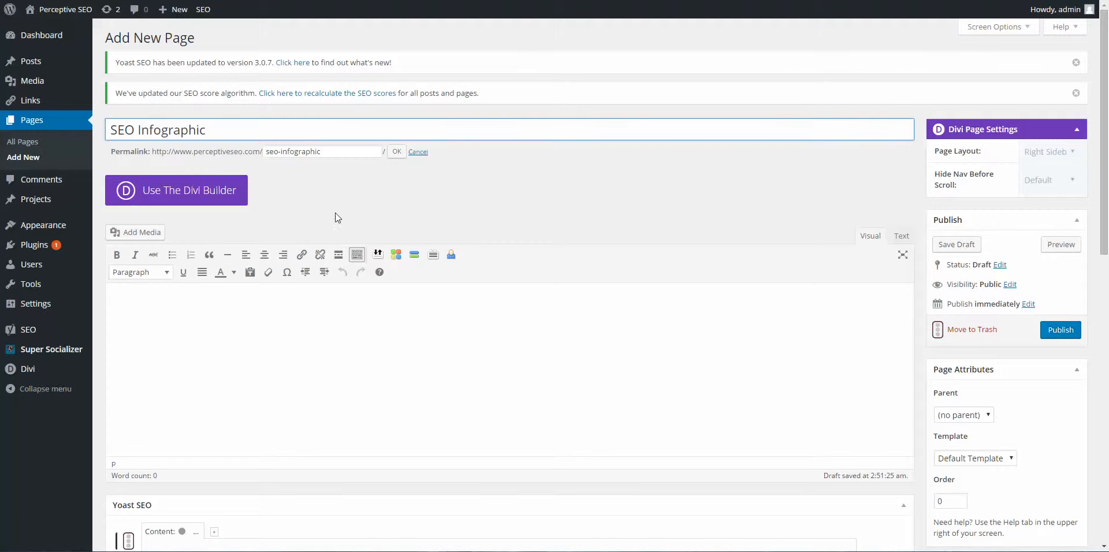
{"action": "left_click", "coordinate": [380, 155]}
{"action": "left_click", "coordinate": [396, 153]}
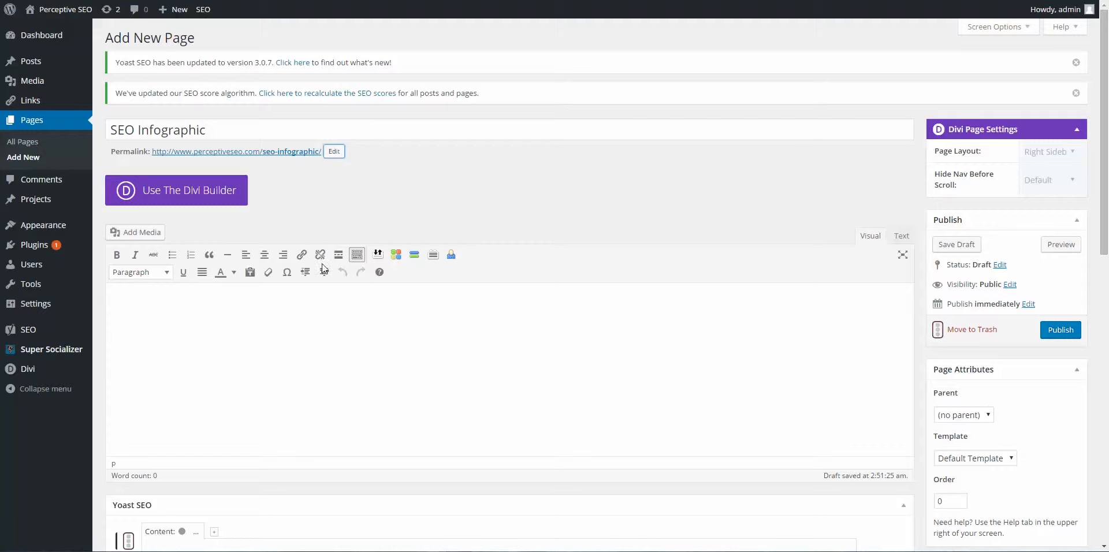
Start adding media to the page and look through the media library images and their attachment details, including the URL of 5.jpg.
{"action": "left_click", "coordinate": [138, 234]}
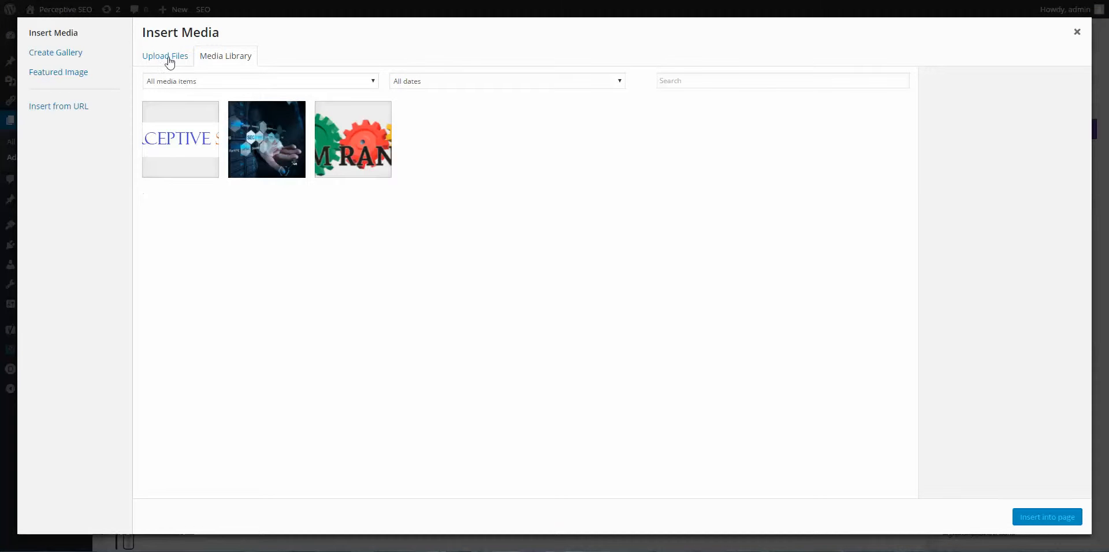
{"action": "left_click", "coordinate": [279, 153]}
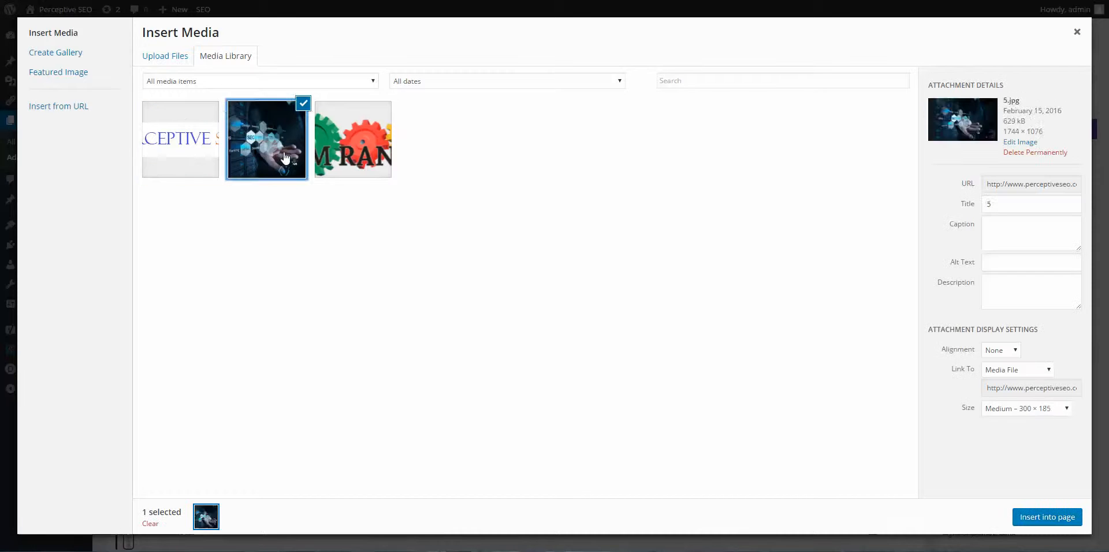
{"action": "left_click", "coordinate": [355, 159]}
{"action": "left_click", "coordinate": [272, 156]}
{"action": "left_click", "coordinate": [208, 156]}
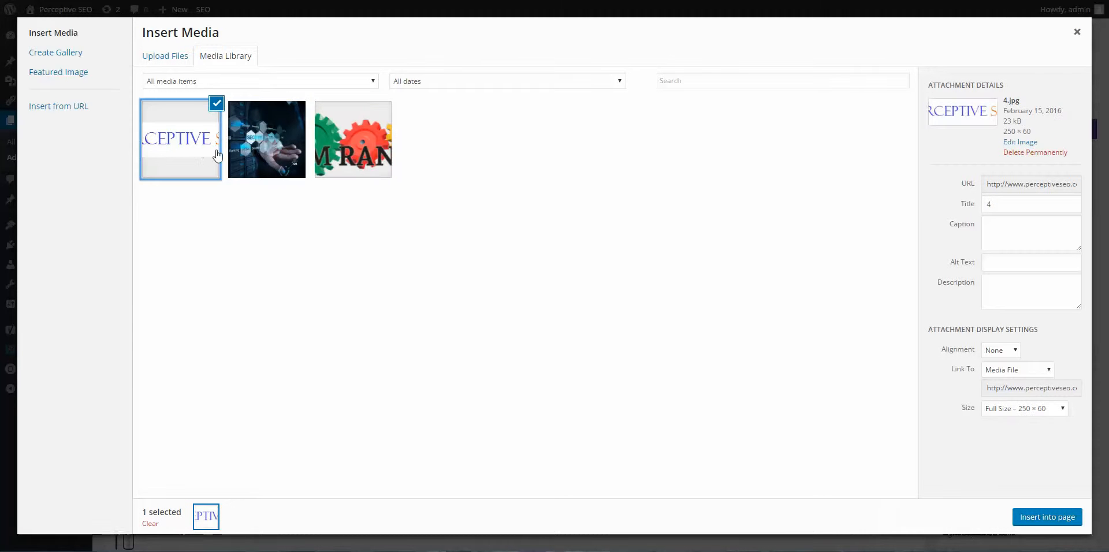
{"action": "left_click", "coordinate": [238, 148]}
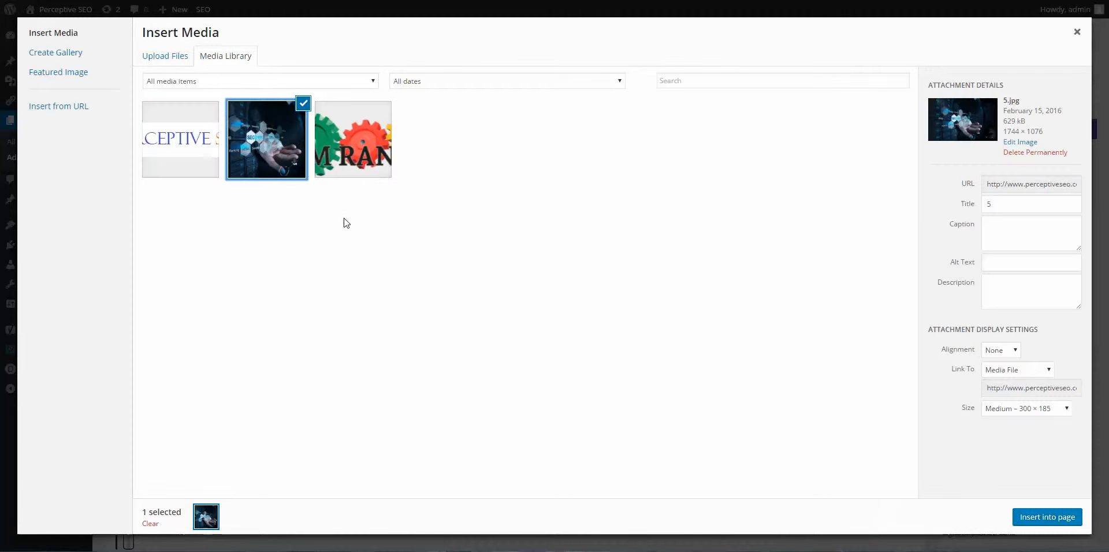
{"action": "left_click", "coordinate": [1020, 185]}
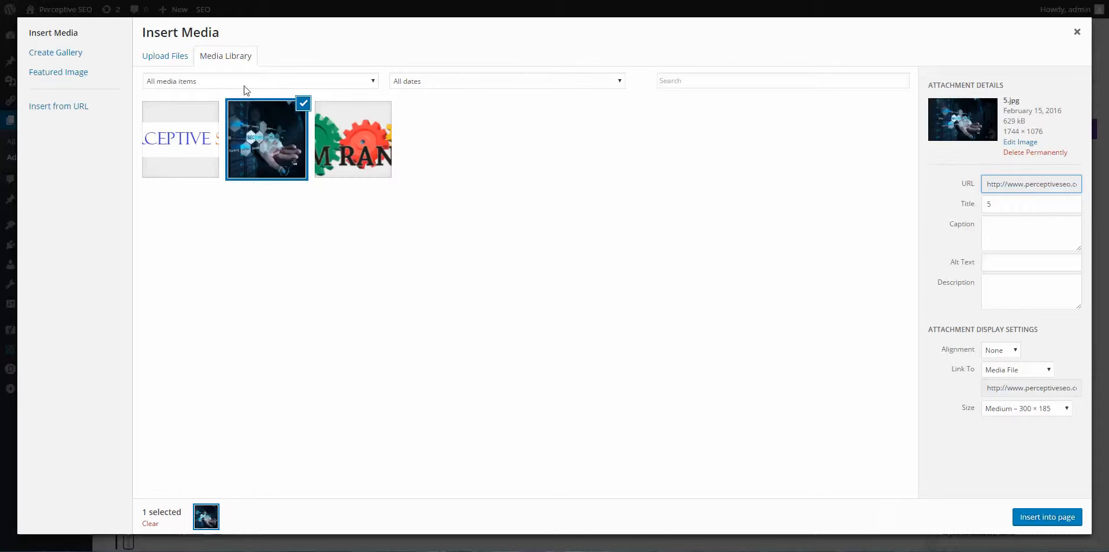
Upload the seo image file from the computer's Downloads folder to the media library.
{"action": "left_click", "coordinate": [183, 65]}
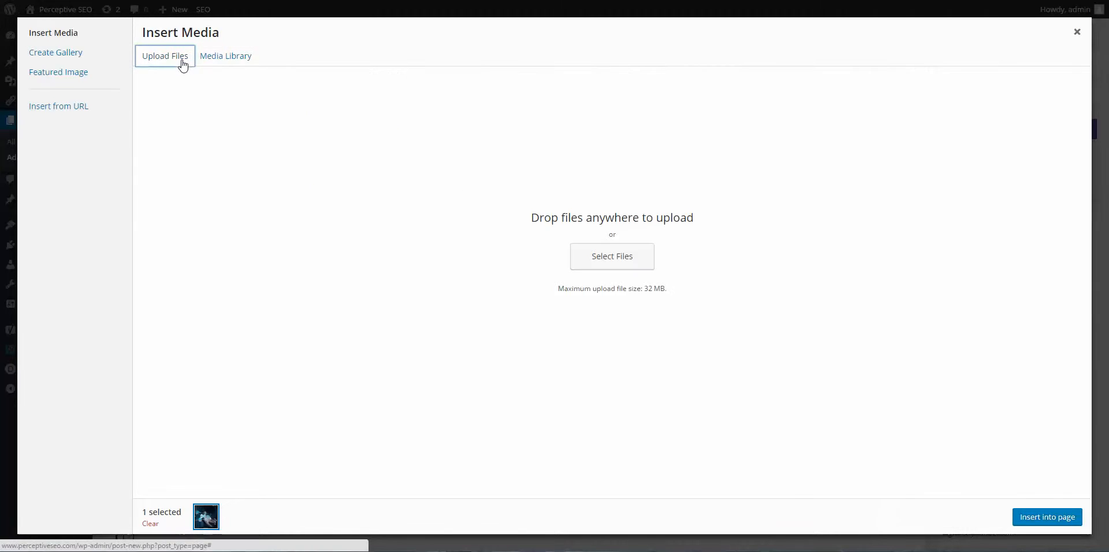
{"action": "left_click", "coordinate": [635, 259]}
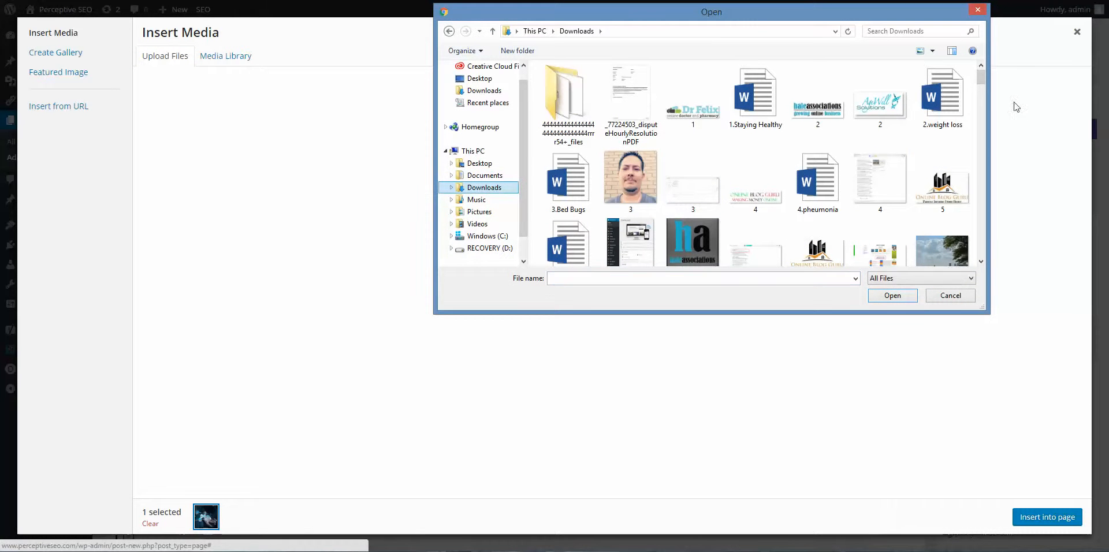
{"action": "left_click_drag", "start_coordinate": [982, 81], "coordinate": [983, 97]}
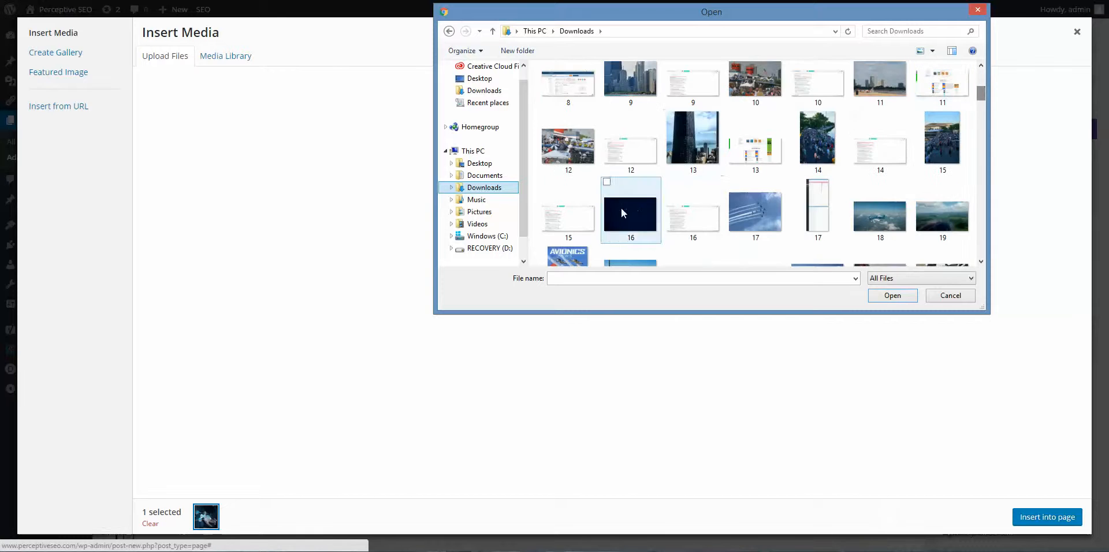
{"action": "left_click", "coordinate": [494, 212]}
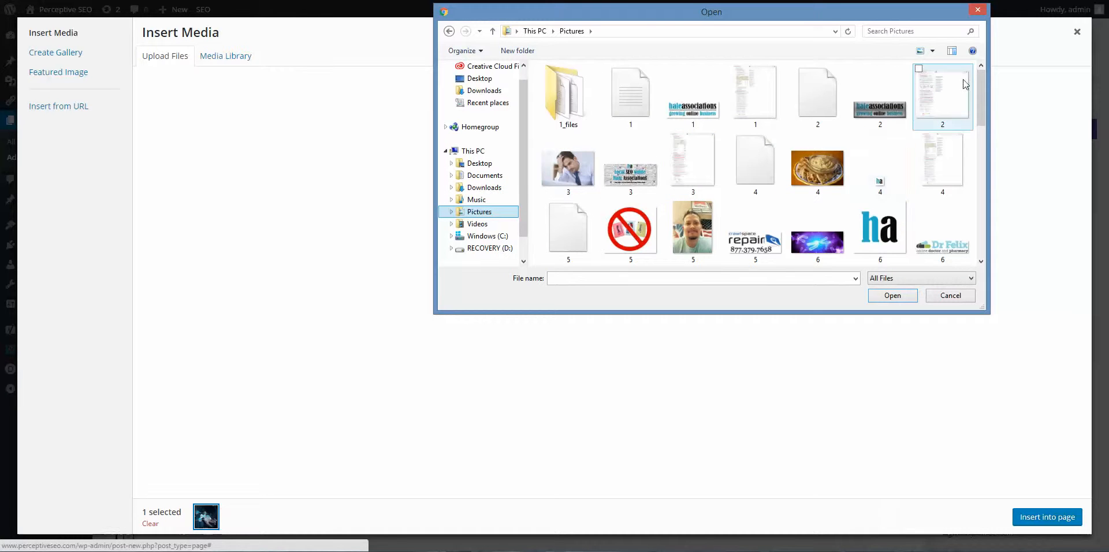
{"action": "left_click_drag", "start_coordinate": [980, 97], "coordinate": [979, 192]}
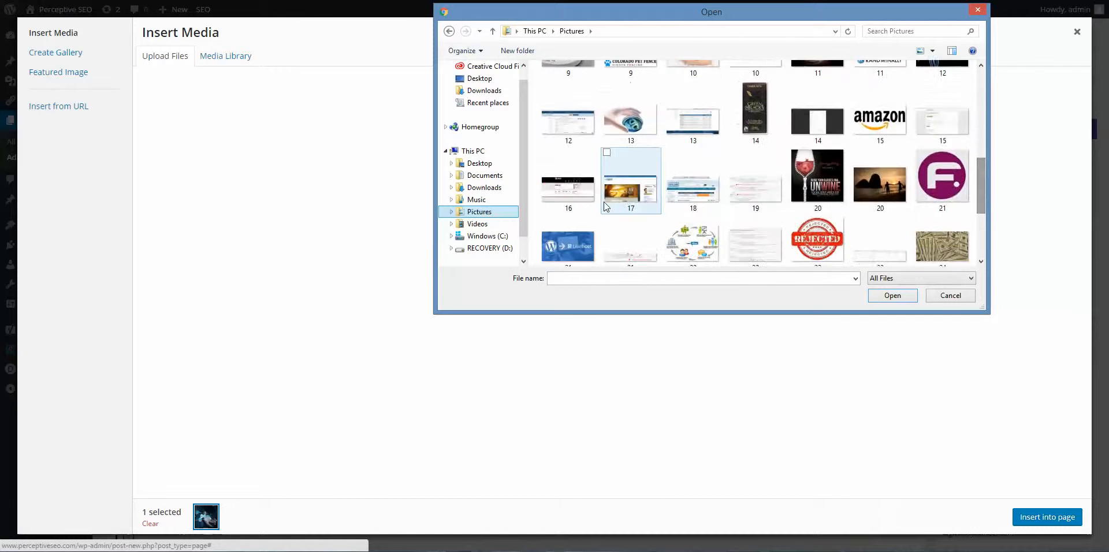
{"action": "left_click", "coordinate": [488, 188]}
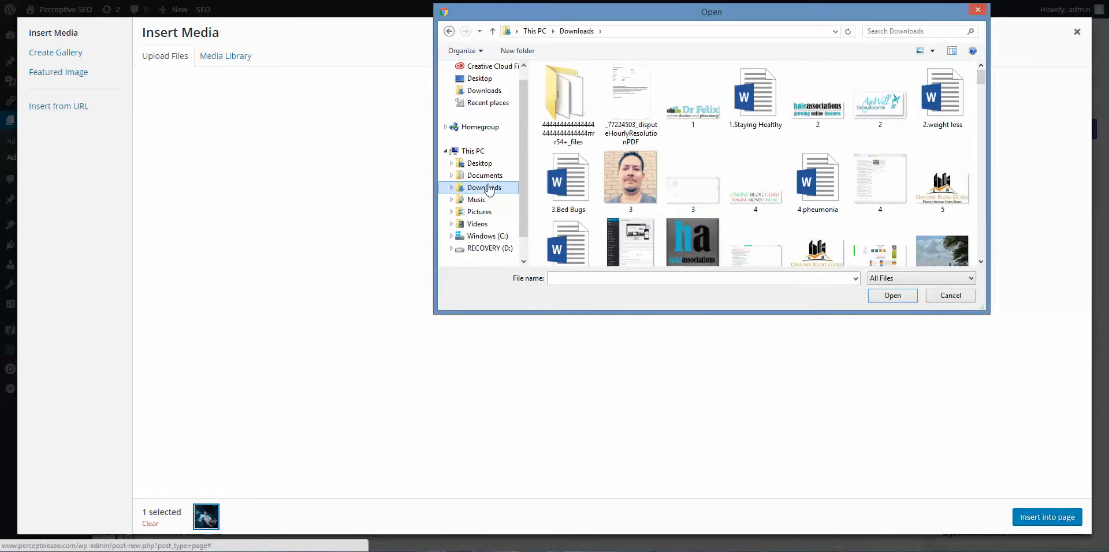
{"action": "left_click_drag", "start_coordinate": [983, 79], "coordinate": [989, 226]}
{"action": "left_click", "coordinate": [921, 231]}
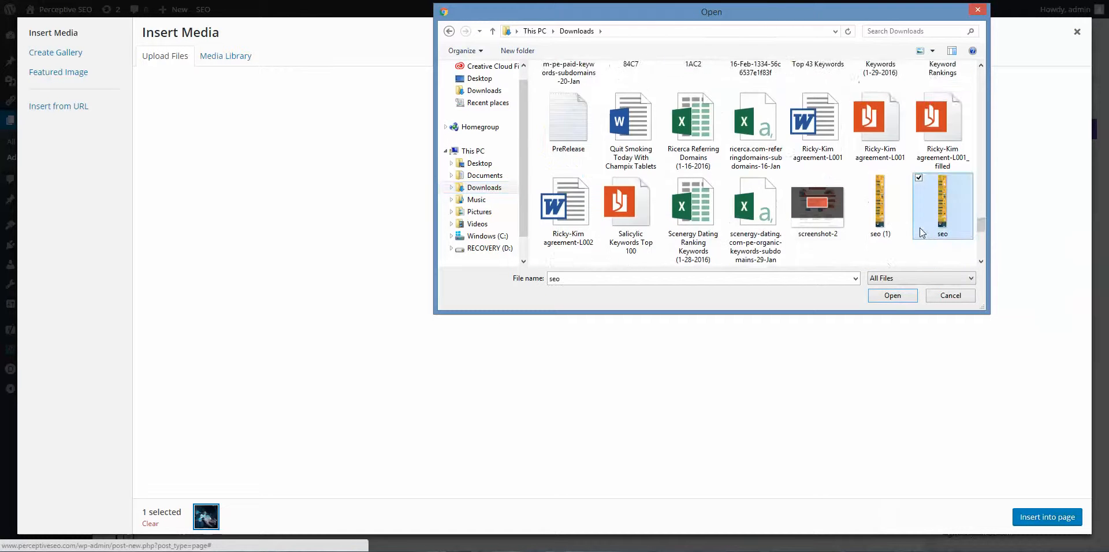
{"action": "left_click", "coordinate": [896, 297]}
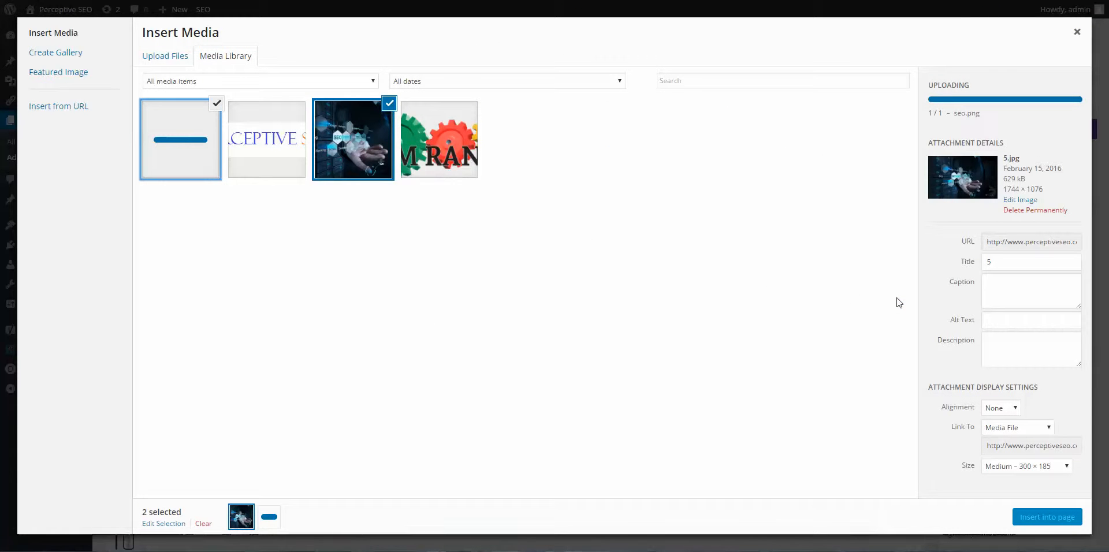
Set the alt text of 5.jpg to "SEO Infographic" in its attachment details.
{"action": "left_click", "coordinate": [994, 267]}
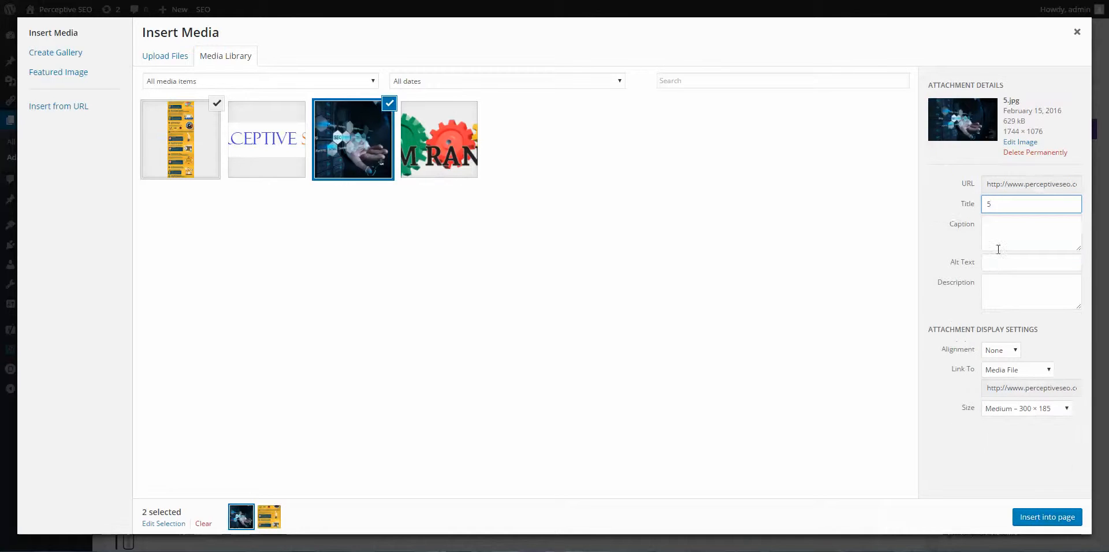
{"action": "left_click", "coordinate": [1004, 262]}
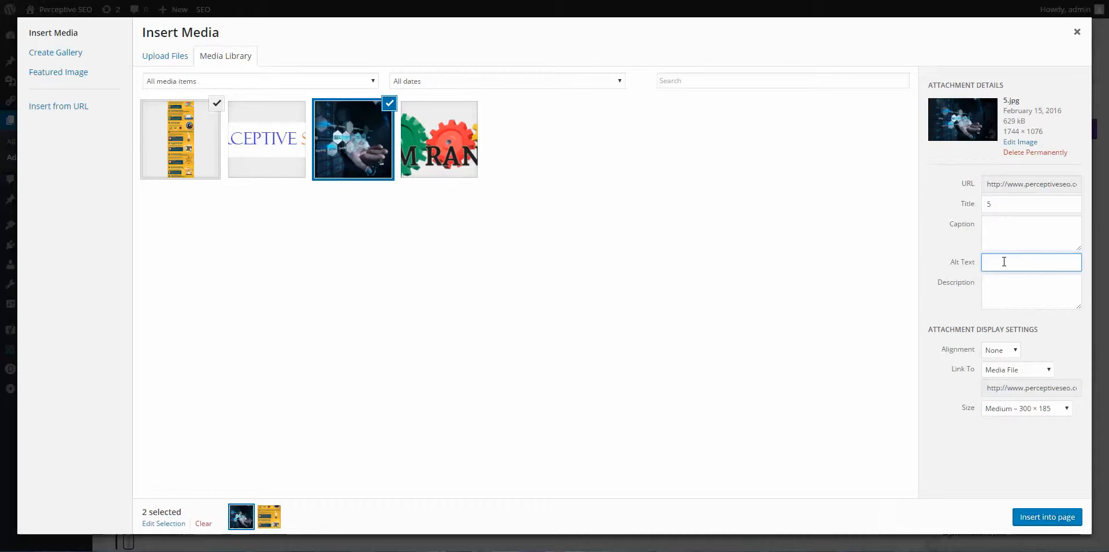
{"action": "type", "text": "EO Infographic"}
{"action": "left_click", "coordinate": [1005, 237]}
{"action": "left_click", "coordinate": [1005, 203]}
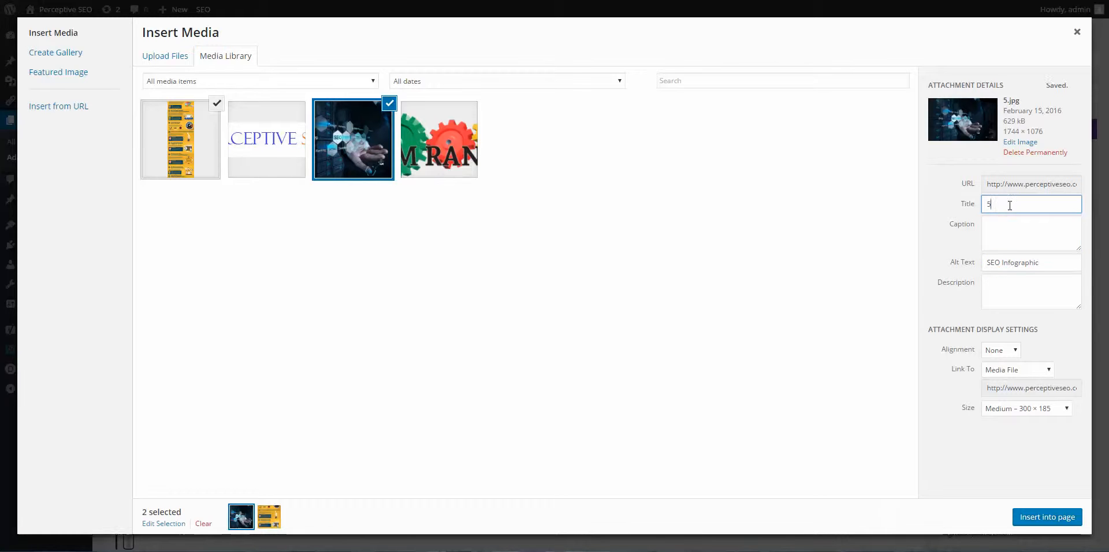
Copy the alt text "SEO Infographic" of 5.jpg and use it to replace the attachment's title.
{"action": "triple_click", "coordinate": [1016, 262]}
{"action": "right_click", "coordinate": [1016, 262]}
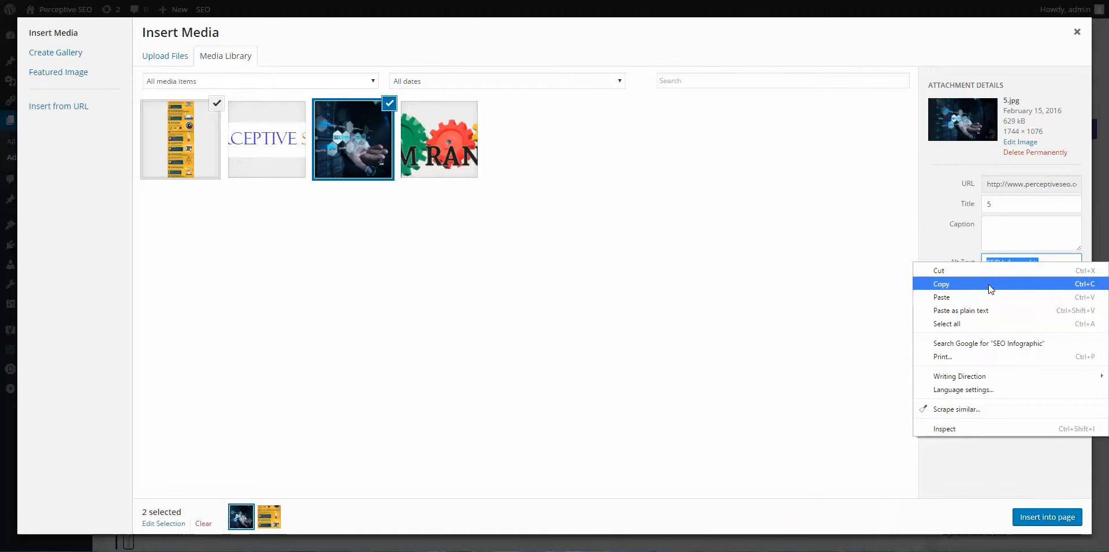
{"action": "left_click", "coordinate": [988, 283]}
{"action": "left_click", "coordinate": [1003, 207]}
{"action": "key", "text": "BackSpace"}
{"action": "right_click", "coordinate": [1003, 207]}
{"action": "left_click", "coordinate": [1034, 267]}
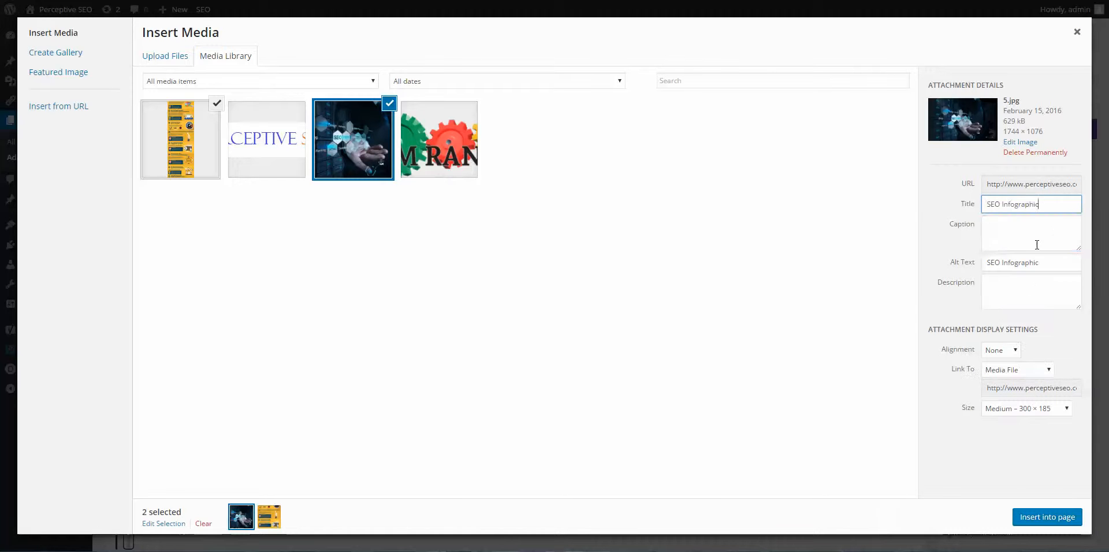
{"action": "left_click", "coordinate": [1034, 244]}
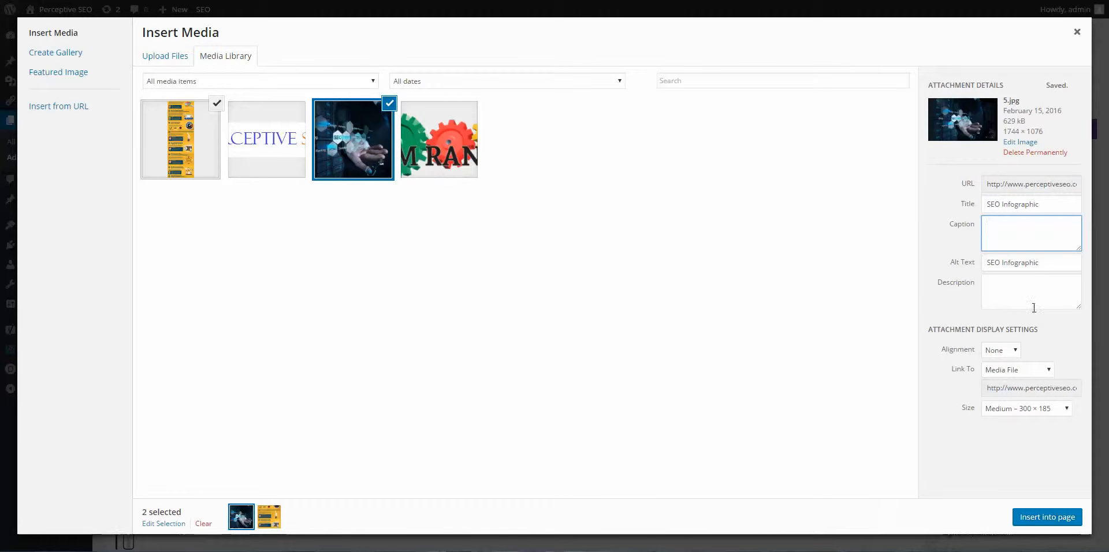
{"action": "left_click", "coordinate": [1015, 351]}
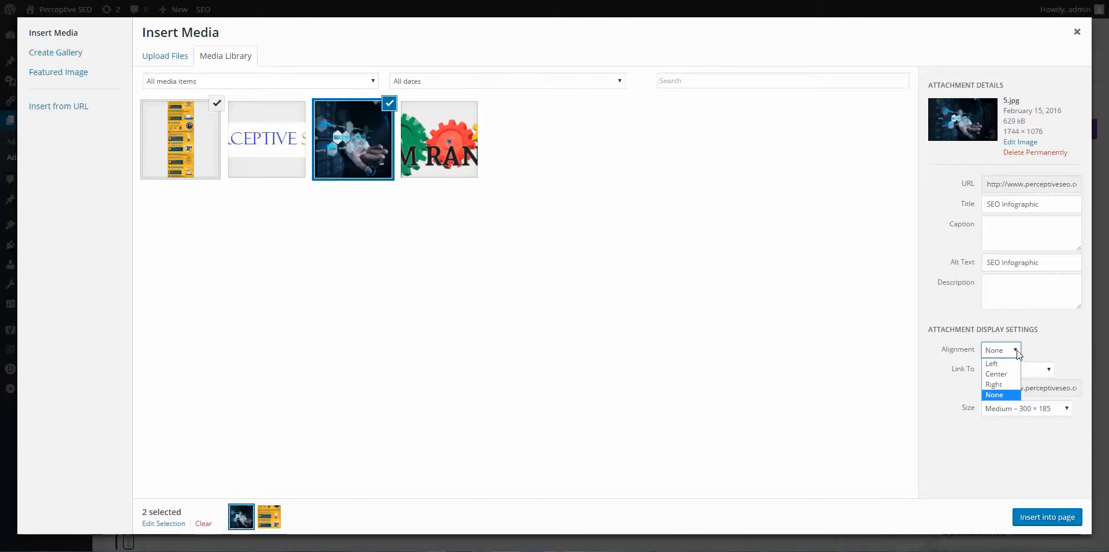
{"action": "left_click", "coordinate": [1052, 354]}
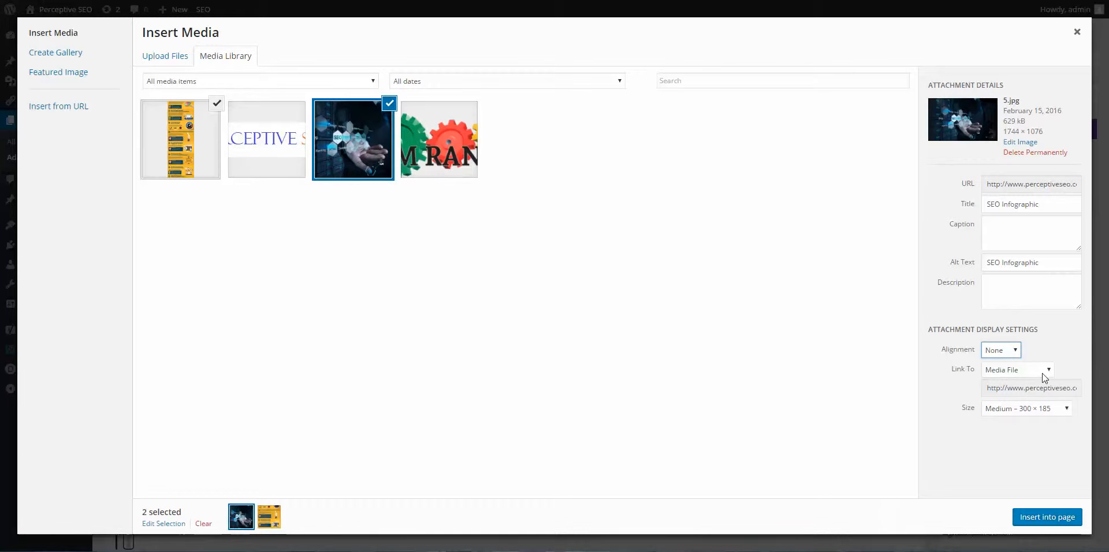
{"action": "left_click", "coordinate": [1042, 373]}
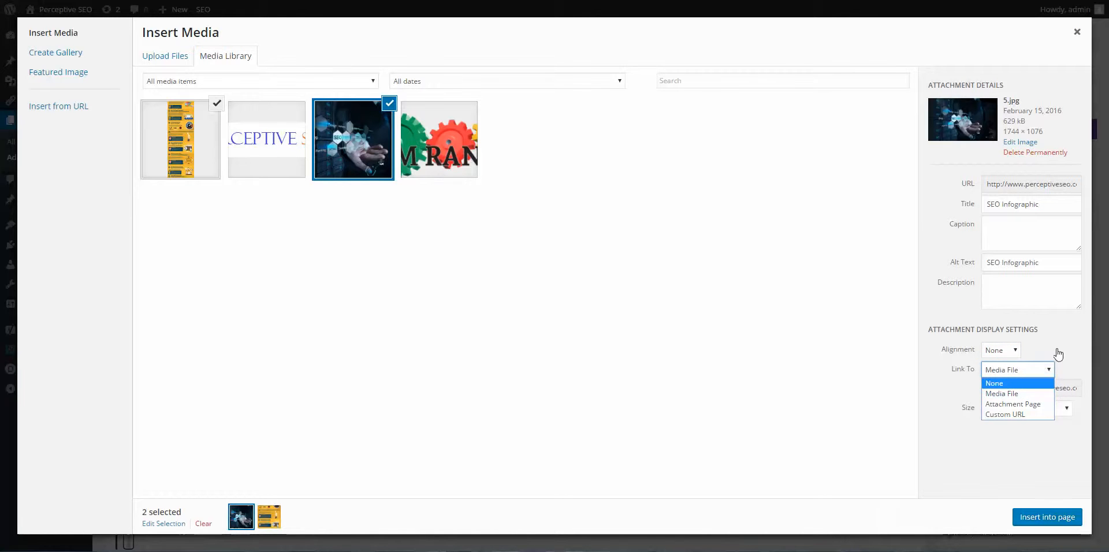
{"action": "left_click", "coordinate": [1056, 352]}
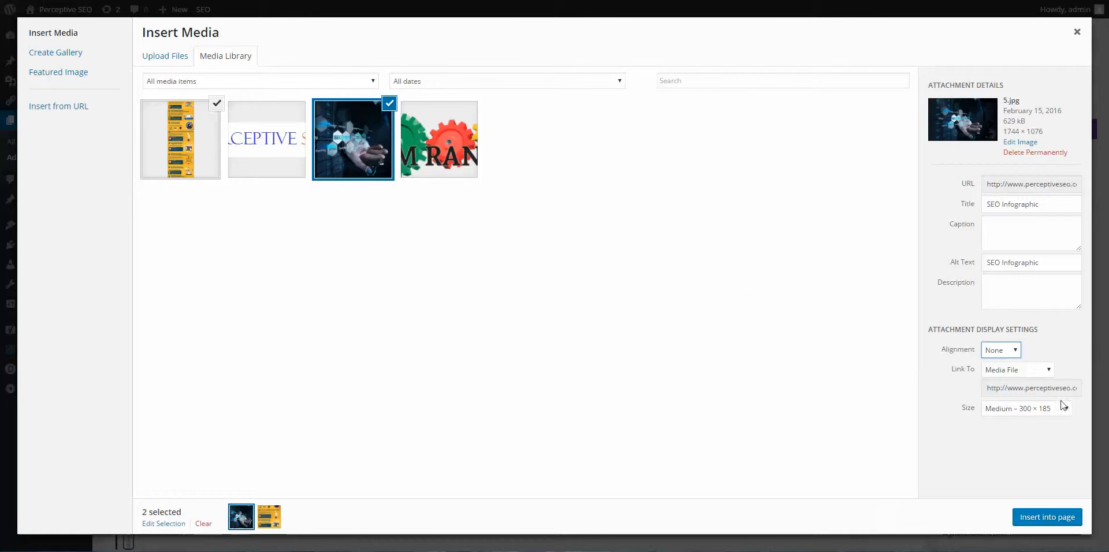
Set the display size of 5.jpg to Full Size – 1744 × 1076 and insert both selected images into the page.
{"action": "left_click", "coordinate": [1062, 409]}
{"action": "left_click", "coordinate": [1057, 352]}
{"action": "left_click", "coordinate": [1066, 407]}
{"action": "left_click", "coordinate": [1055, 454]}
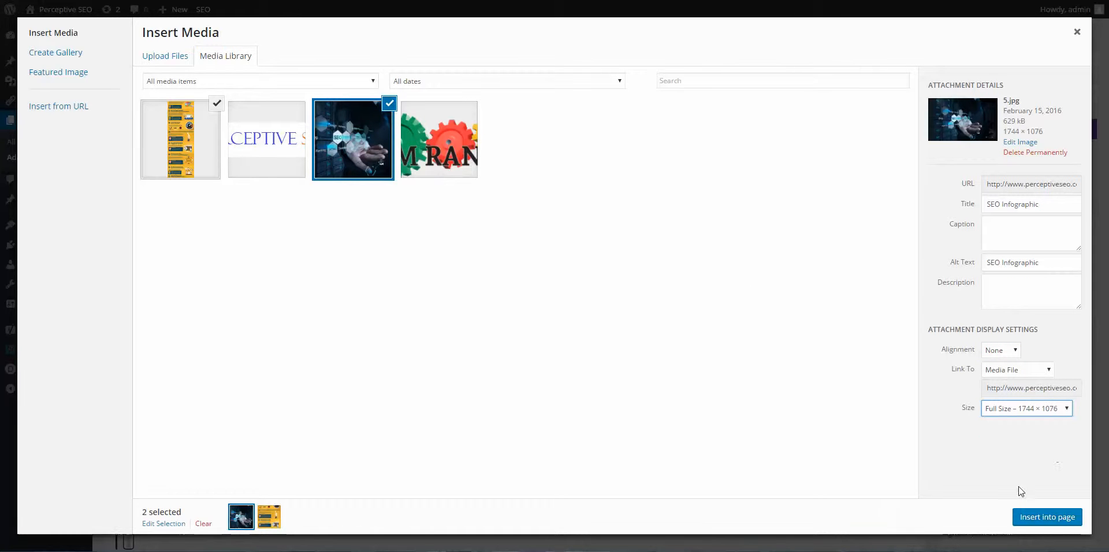
{"action": "left_click", "coordinate": [1059, 518]}
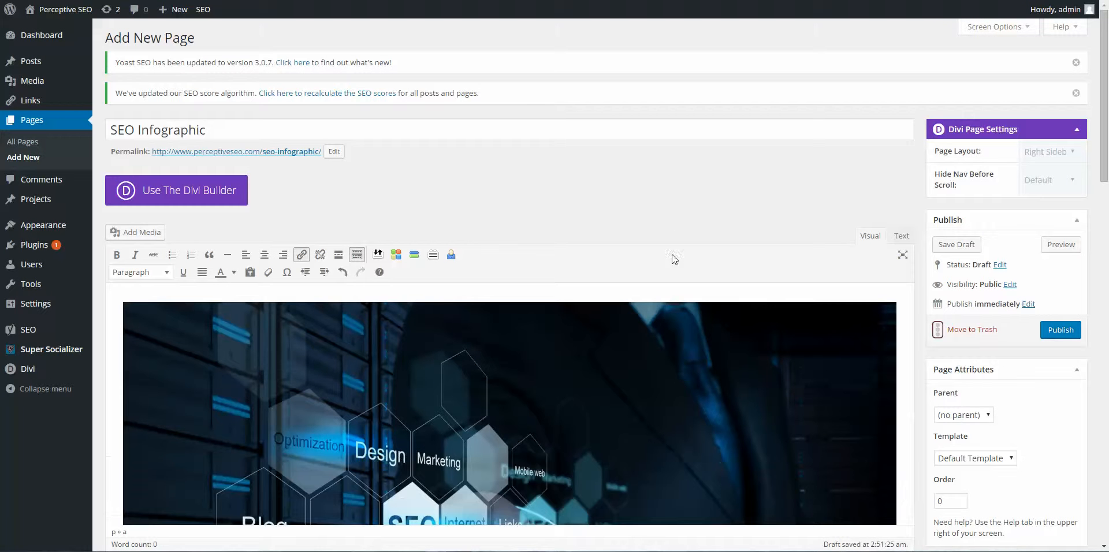
Remove the large dark 5.jpg image from the page body, keeping only the yellow infographic.
{"action": "scroll", "coordinate": [672, 265], "scroll_direction": "down", "scroll_amount": 10}
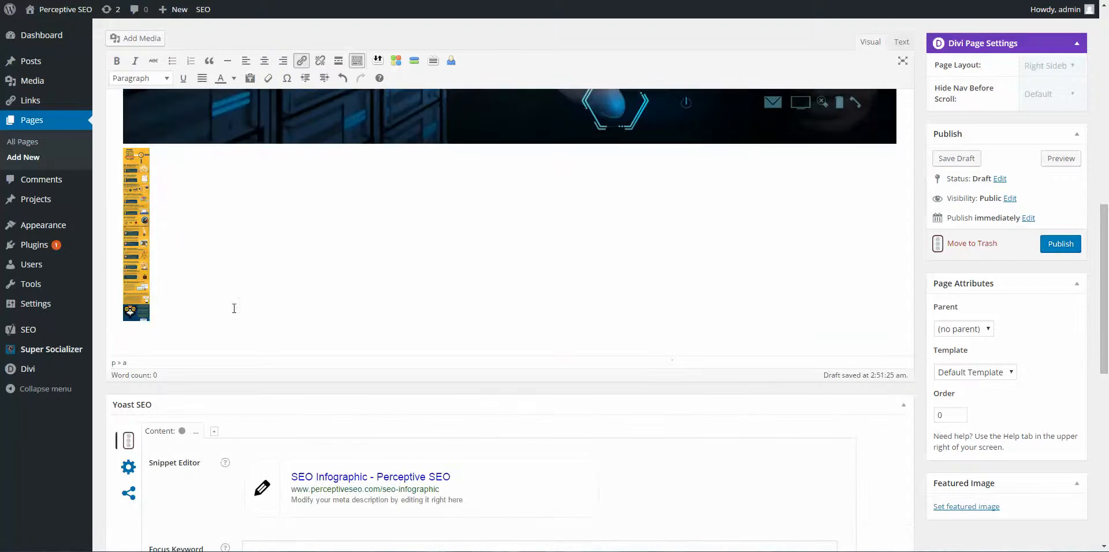
{"action": "scroll", "coordinate": [646, 225], "scroll_direction": "up", "scroll_amount": 3}
{"action": "scroll", "coordinate": [646, 225], "scroll_direction": "up", "scroll_amount": 5}
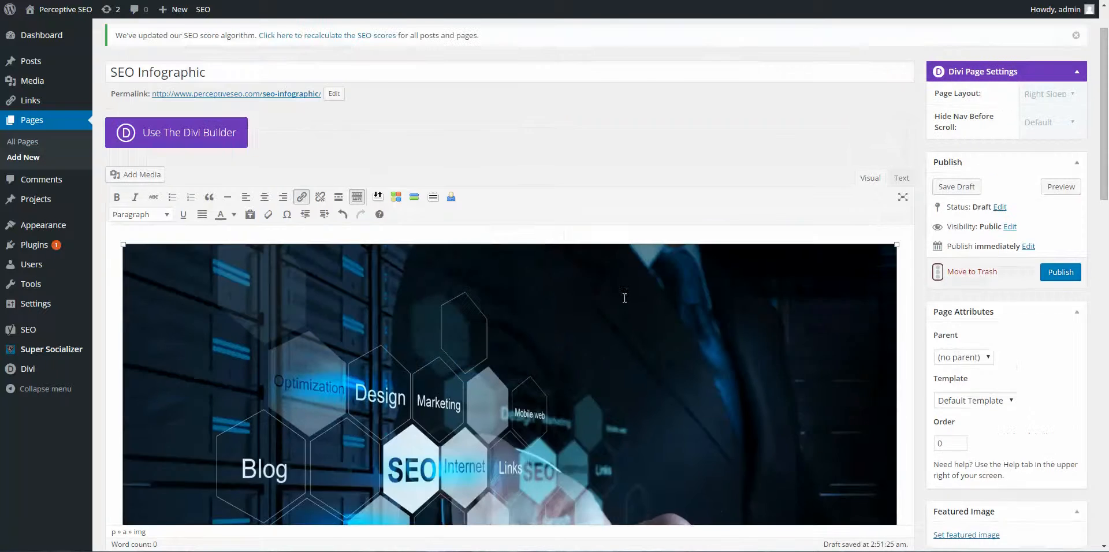
{"action": "left_click", "coordinate": [589, 305]}
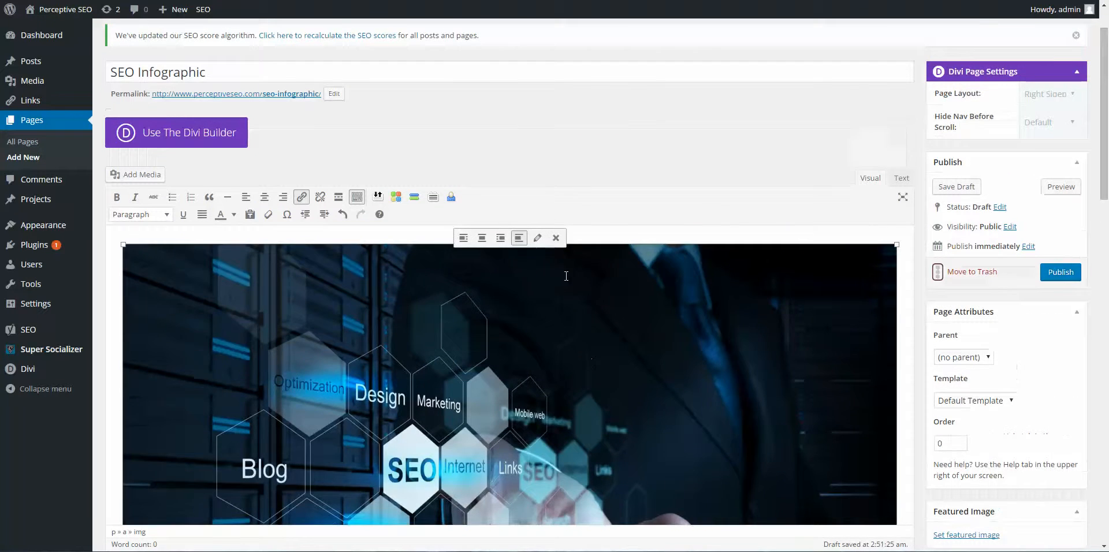
{"action": "left_click", "coordinate": [555, 238]}
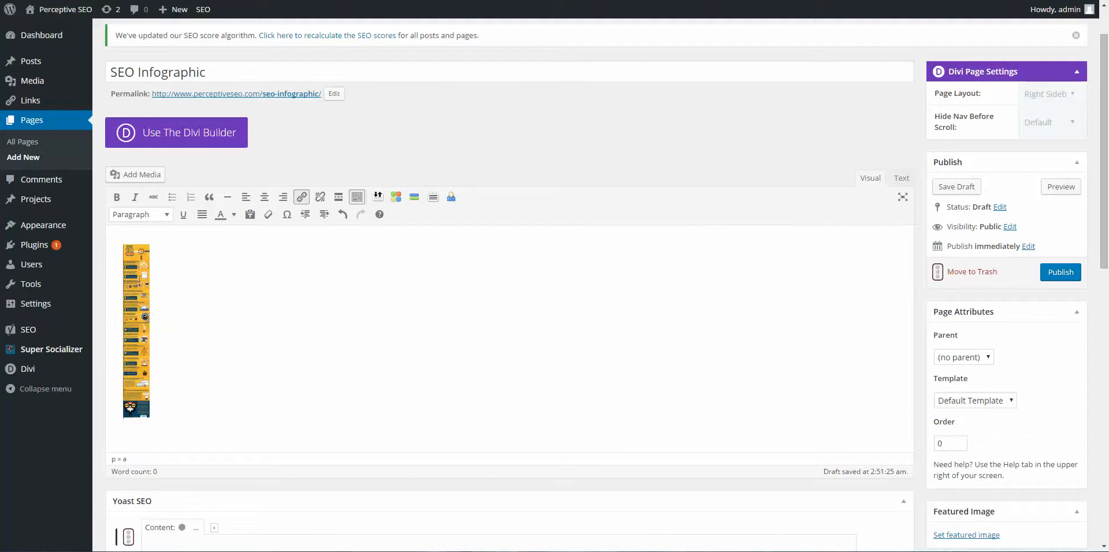
Edit the infographic's image details, set its size to Full Size – 1024 × 6659, and update the image.
{"action": "left_click", "coordinate": [146, 309]}
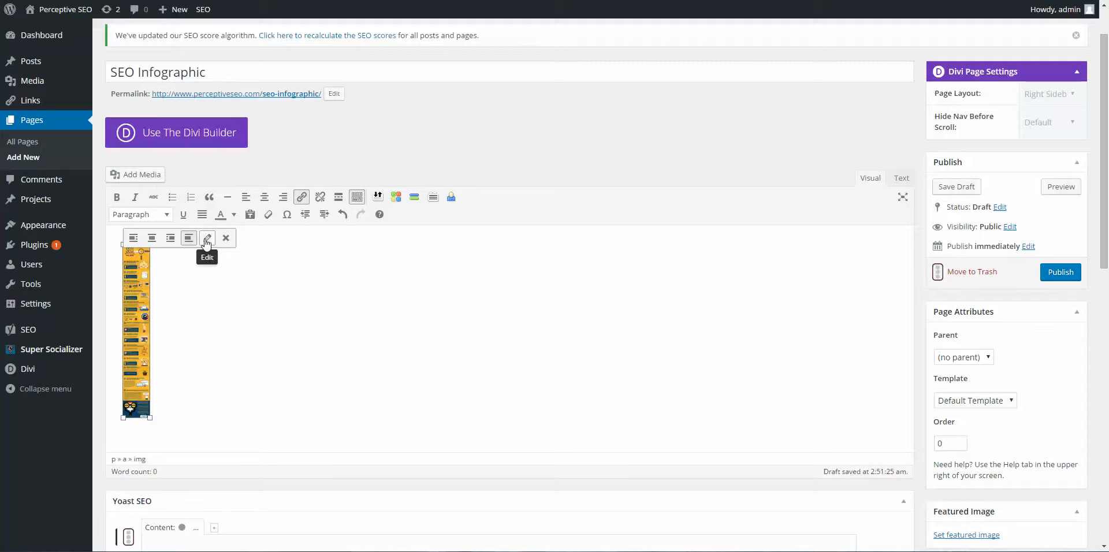
{"action": "left_click", "coordinate": [255, 441]}
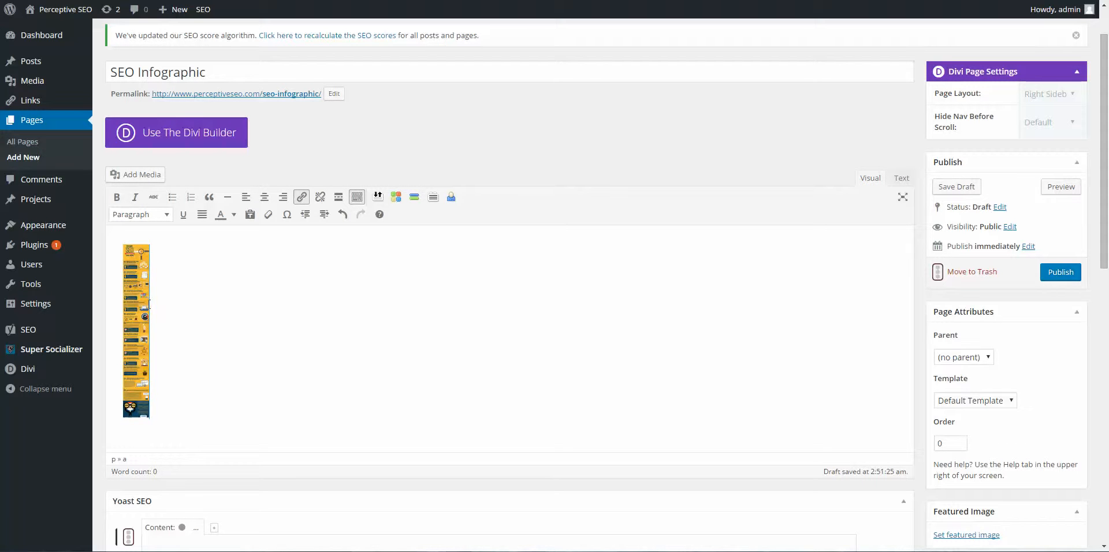
{"action": "left_click", "coordinate": [147, 303]}
{"action": "left_click", "coordinate": [205, 248]}
{"action": "left_click", "coordinate": [130, 320]}
{"action": "left_click", "coordinate": [209, 238]}
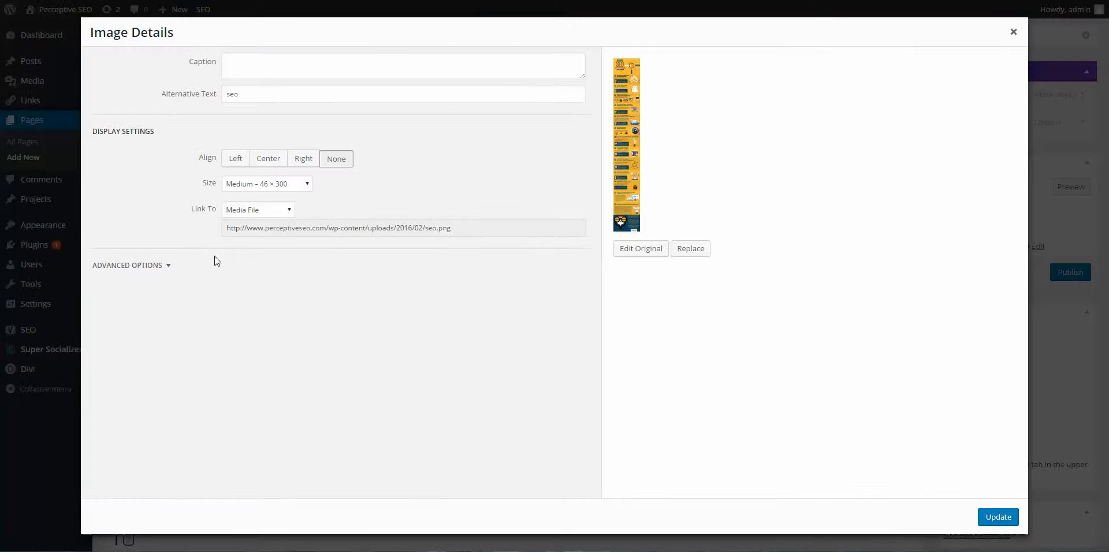
{"action": "left_click", "coordinate": [288, 184]}
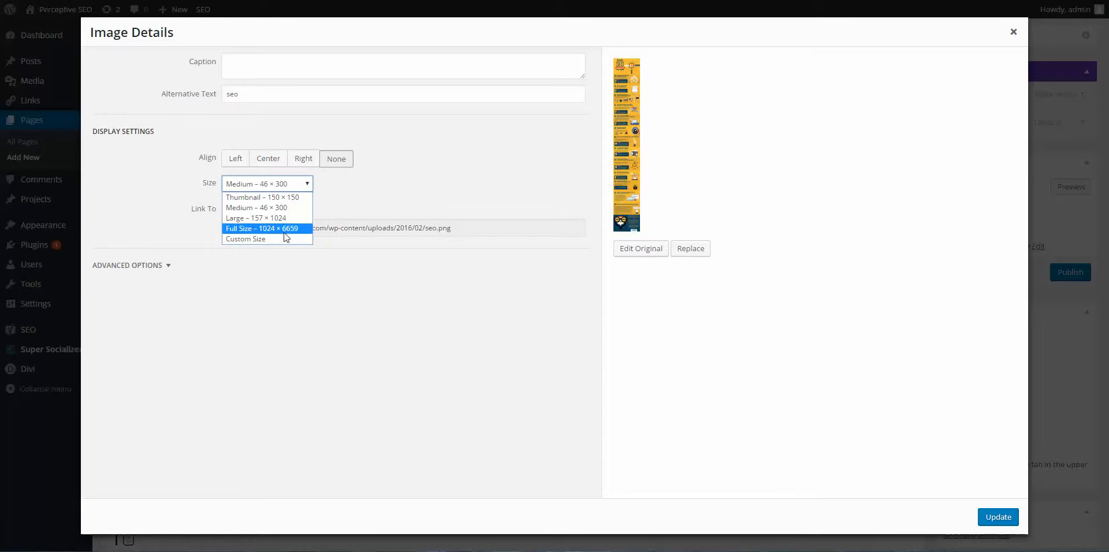
{"action": "left_click", "coordinate": [283, 226]}
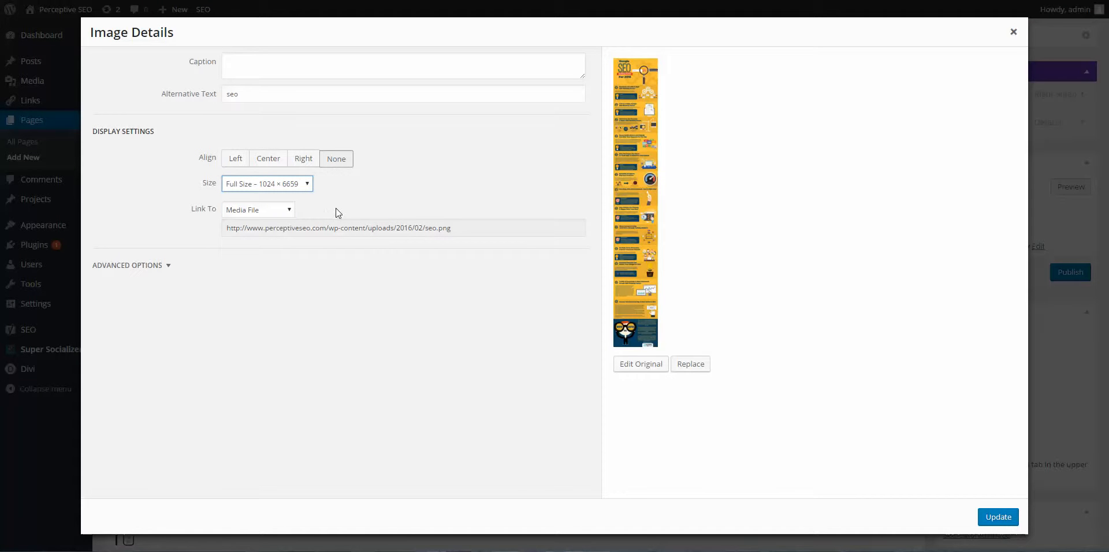
{"action": "left_click", "coordinate": [1008, 524]}
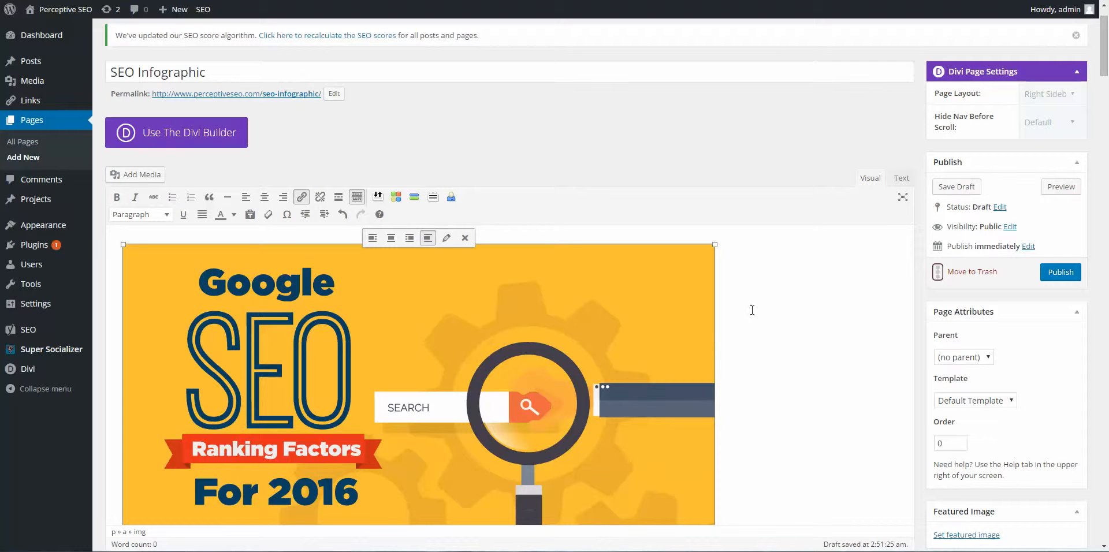
Review the full-size infographic in the page body and publish the SEO Infographic page.
{"action": "scroll", "coordinate": [756, 311], "scroll_direction": "down", "scroll_amount": 3}
{"action": "scroll", "coordinate": [652, 292], "scroll_direction": "down", "scroll_amount": 9}
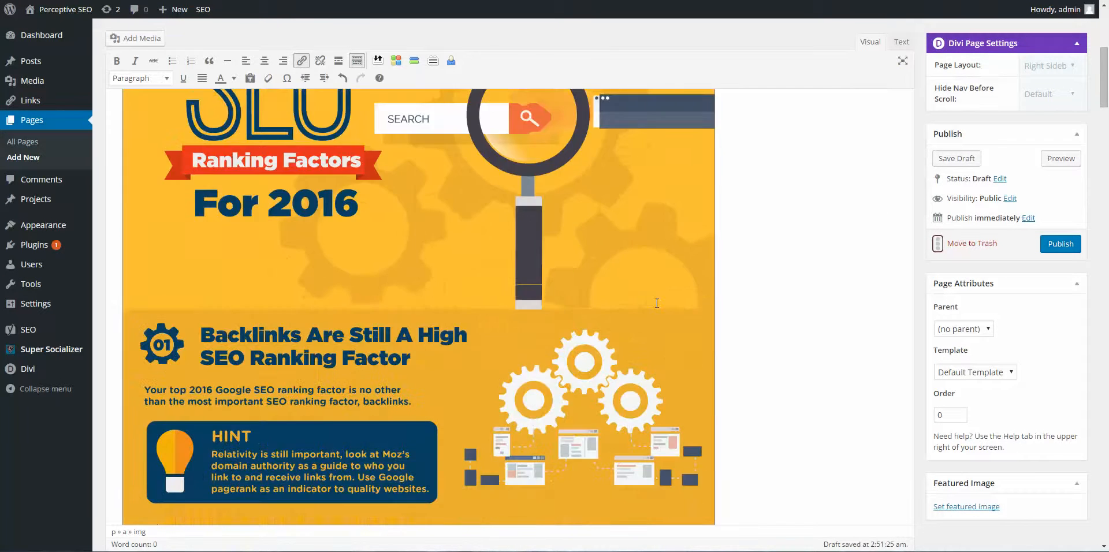
{"action": "scroll", "coordinate": [655, 300], "scroll_direction": "down", "scroll_amount": 13}
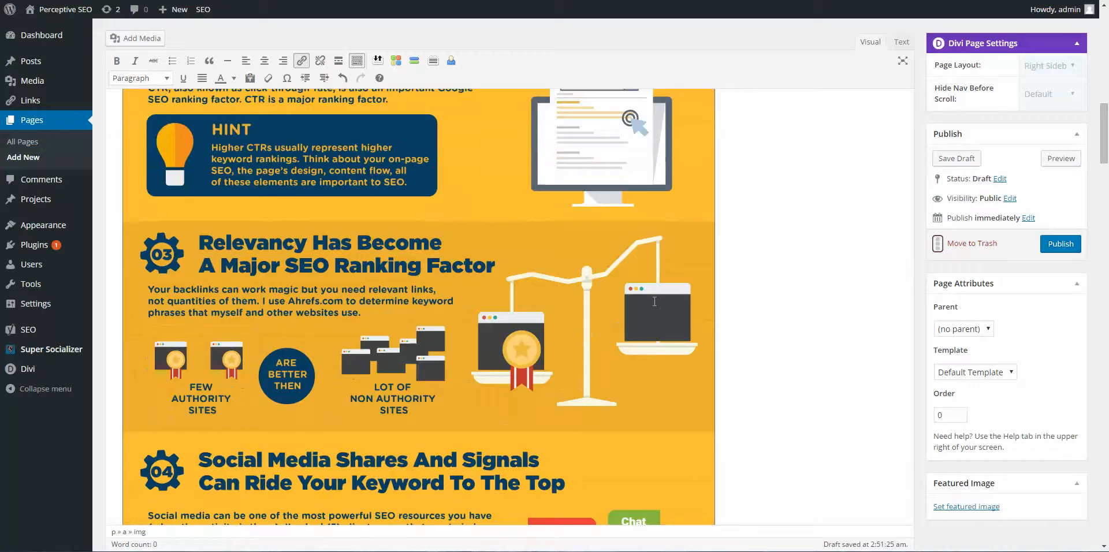
{"action": "scroll", "coordinate": [682, 339], "scroll_direction": "down", "scroll_amount": 8}
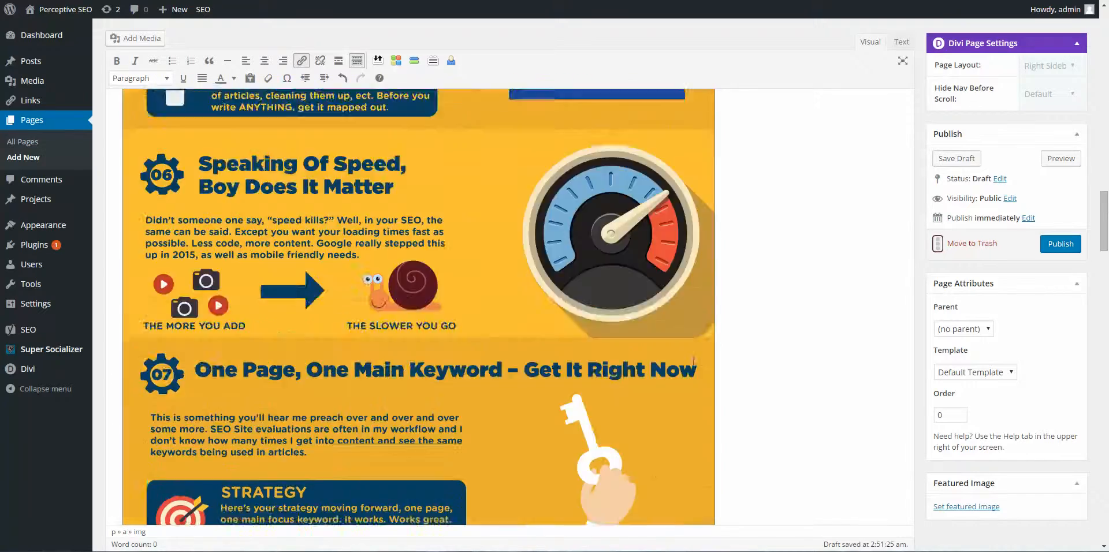
{"action": "scroll", "coordinate": [898, 280], "scroll_direction": "up", "scroll_amount": 20}
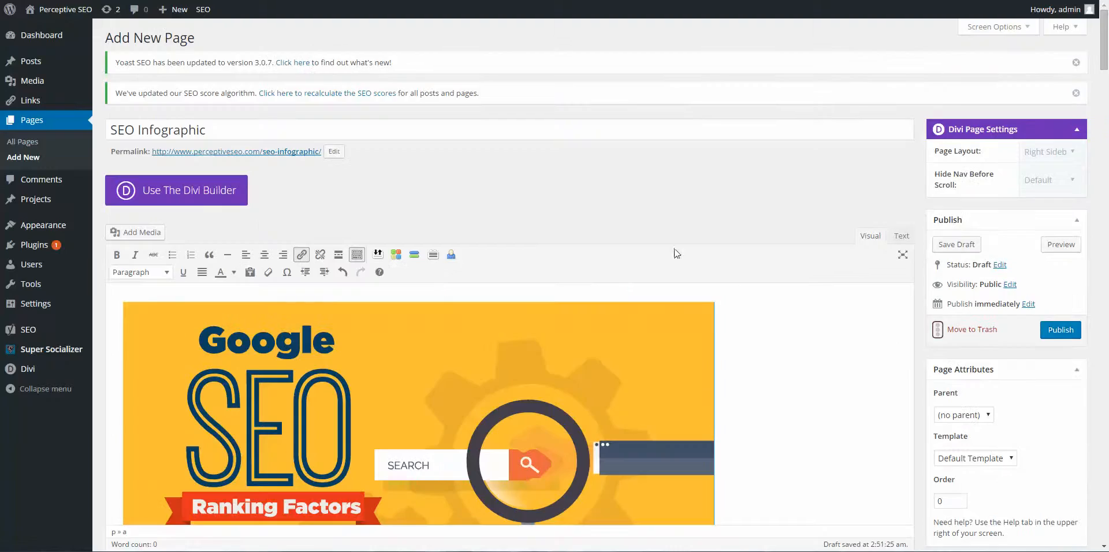
{"action": "left_click", "coordinate": [1061, 336]}
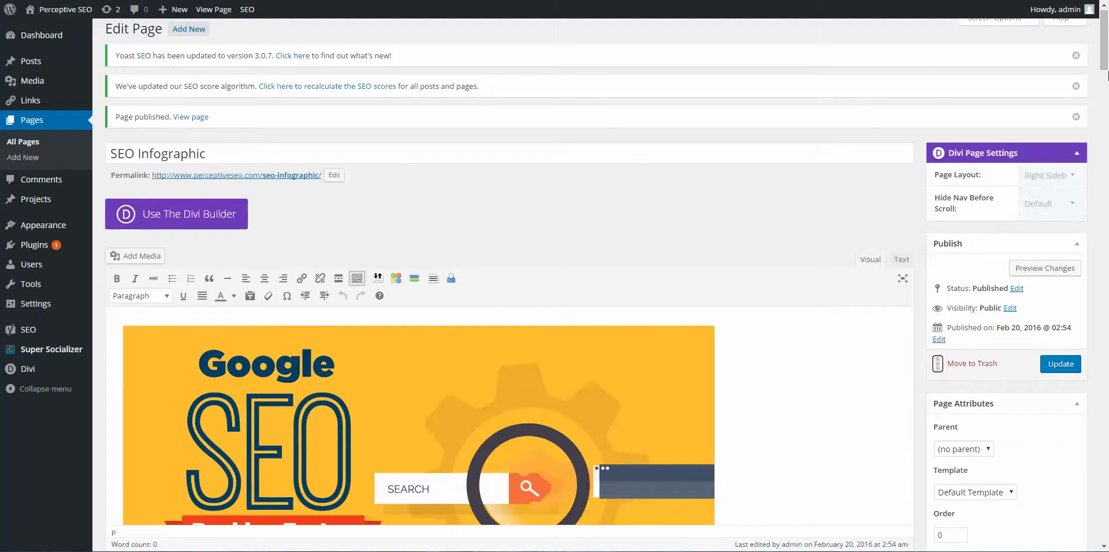
Set the SEO Infographic page's Yoast focus keyword to "seo infographic" and update the page.
{"action": "left_click_drag", "start_coordinate": [1103, 64], "coordinate": [1106, 515]}
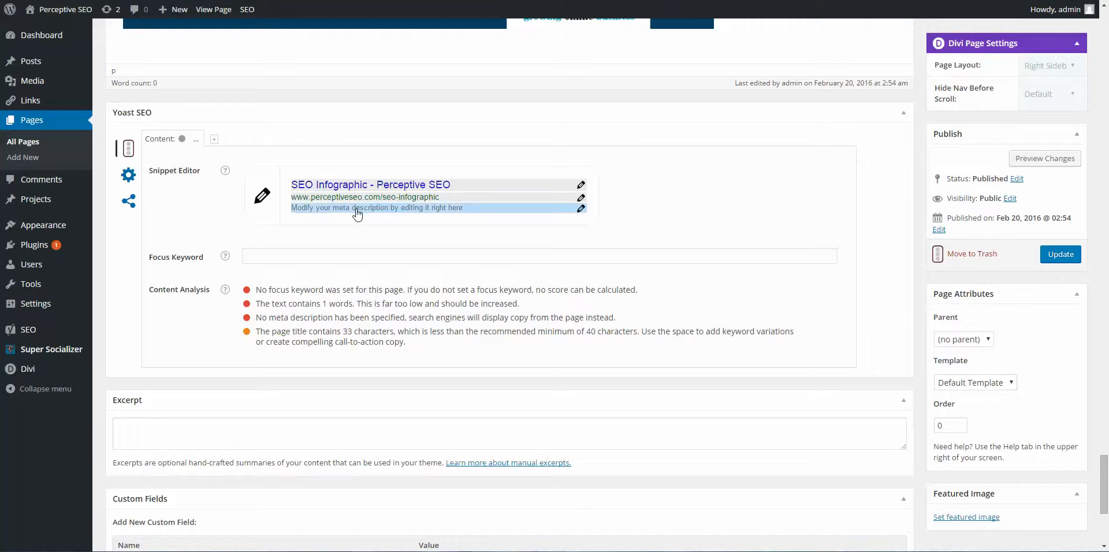
{"action": "left_click", "coordinate": [326, 261]}
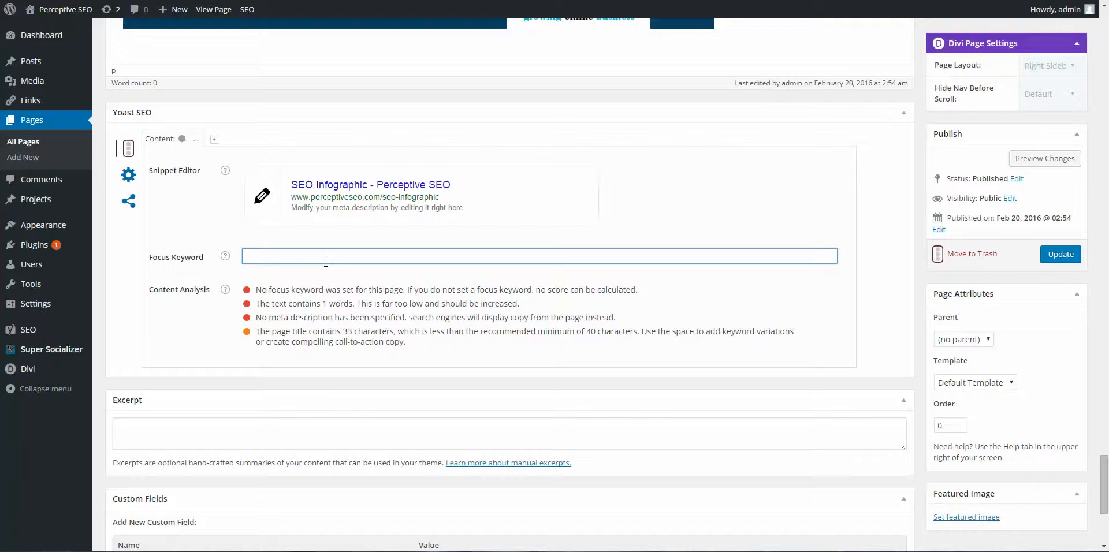
{"action": "type", "text": "seo inf"}
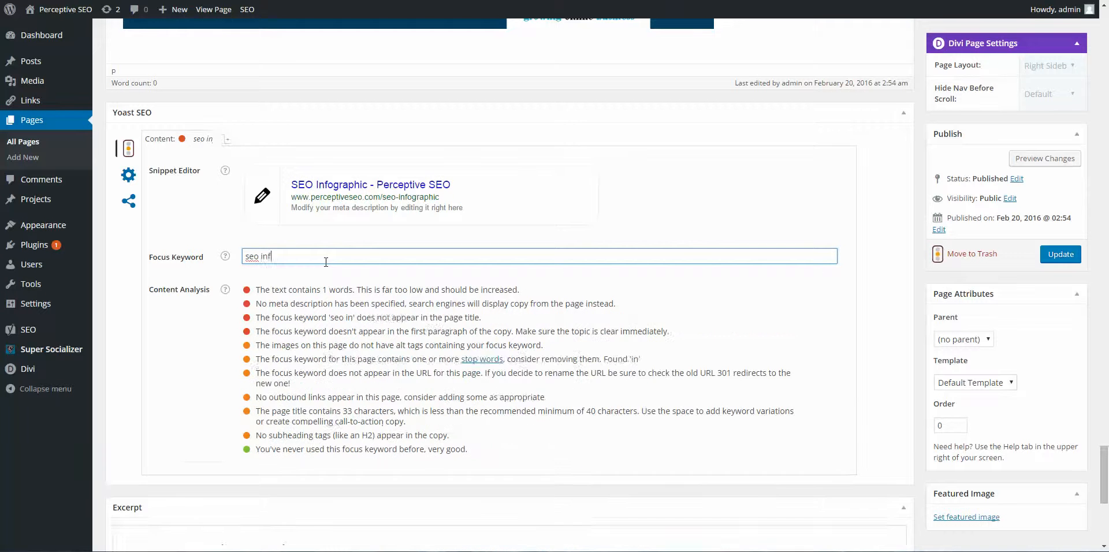
{"action": "type", "text": "ographic"}
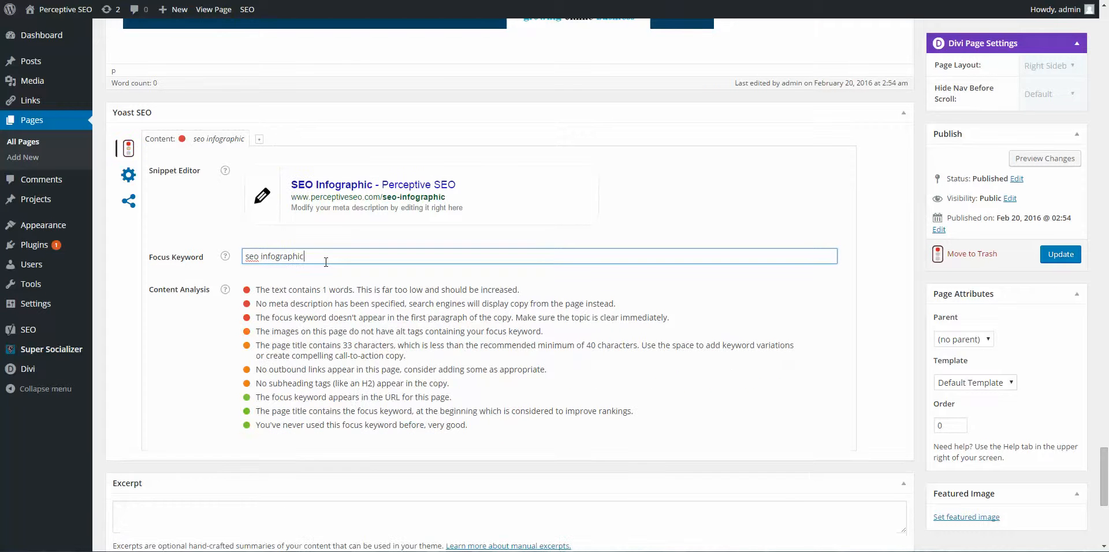
{"action": "left_click", "coordinate": [201, 208]}
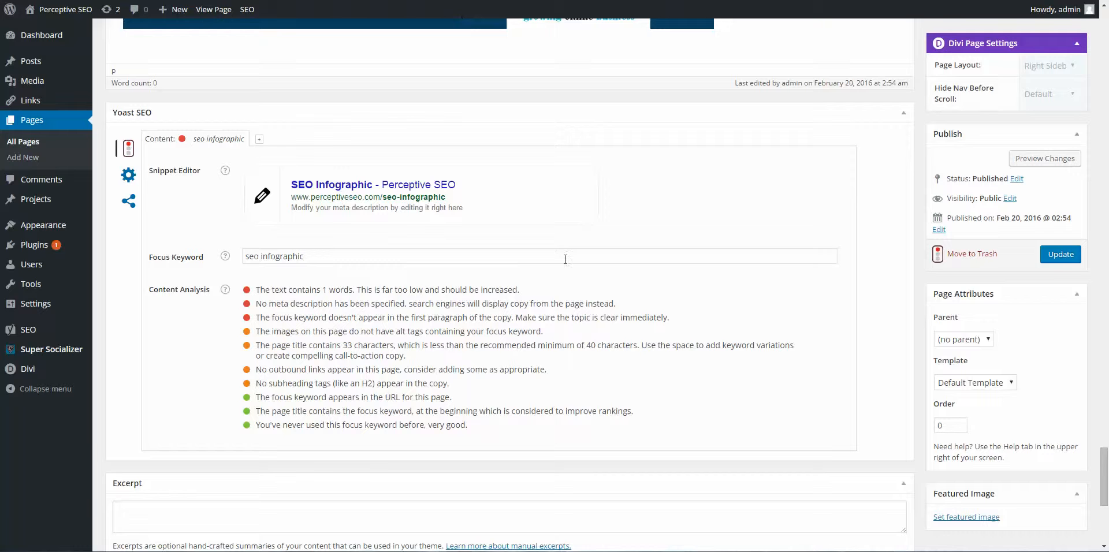
{"action": "left_click", "coordinate": [1052, 258]}
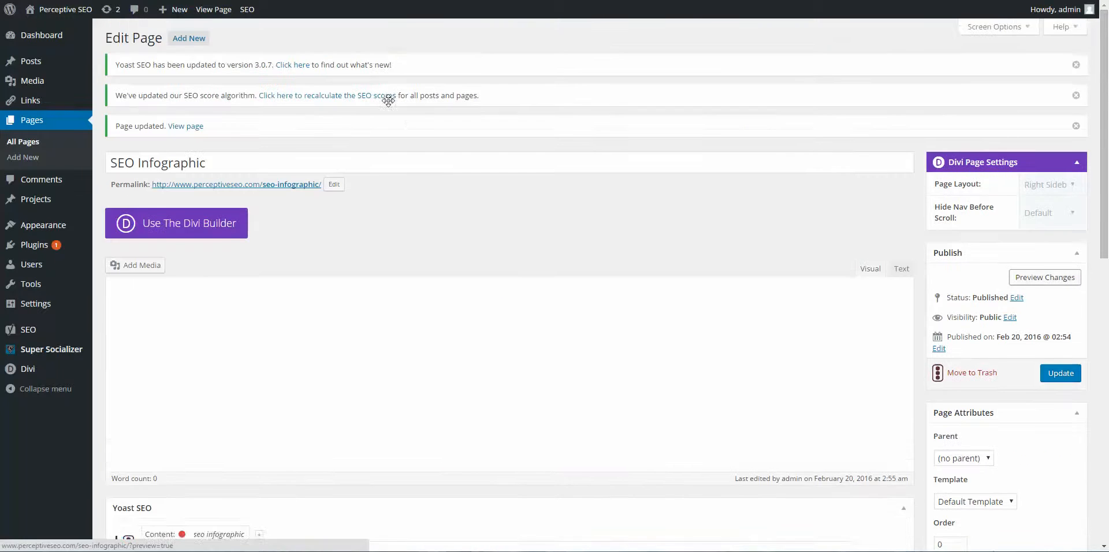
Open the updated SEO Infographic page in a new browser tab and look through the full infographic.
{"action": "right_click", "coordinate": [181, 124]}
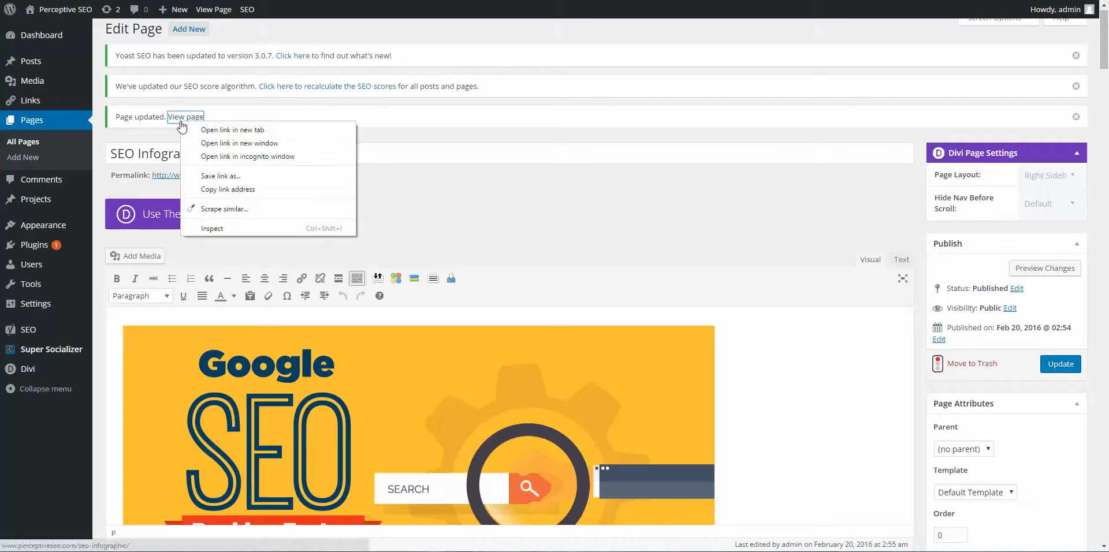
{"action": "left_click", "coordinate": [245, 128]}
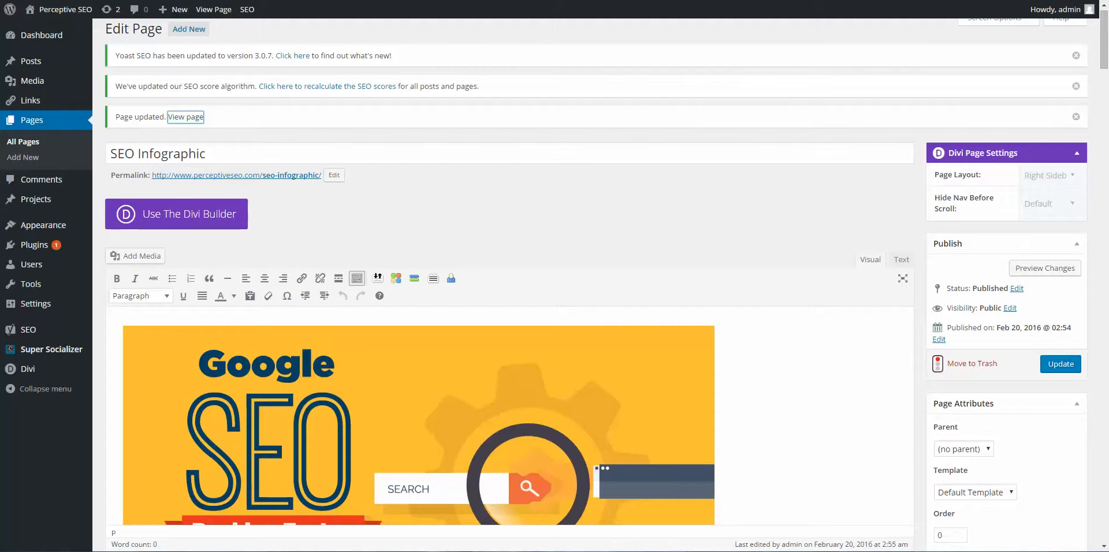
{"action": "key", "text": "ctrl+Tab"}
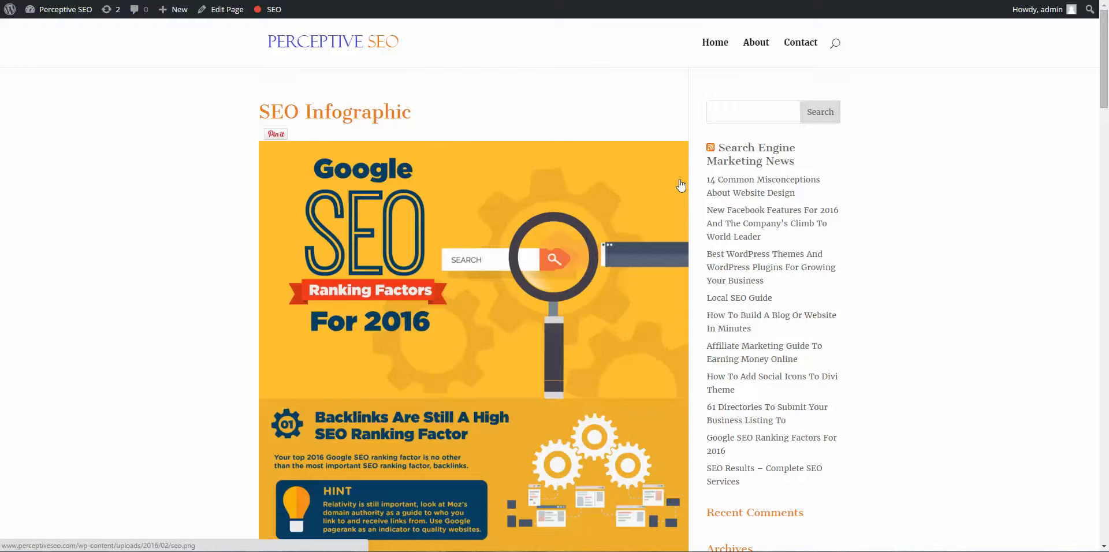
{"action": "scroll", "coordinate": [679, 185], "scroll_direction": "down", "scroll_amount": 1}
{"action": "scroll", "coordinate": [679, 184], "scroll_direction": "down", "scroll_amount": 4}
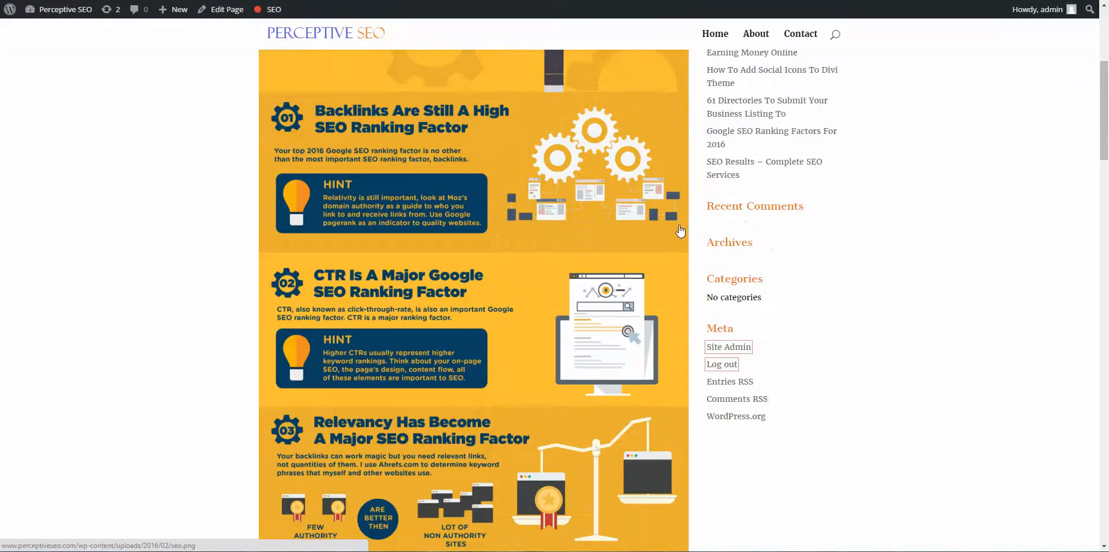
{"action": "scroll", "coordinate": [680, 237], "scroll_direction": "down", "scroll_amount": 6}
{"action": "scroll", "coordinate": [685, 262], "scroll_direction": "down", "scroll_amount": 12}
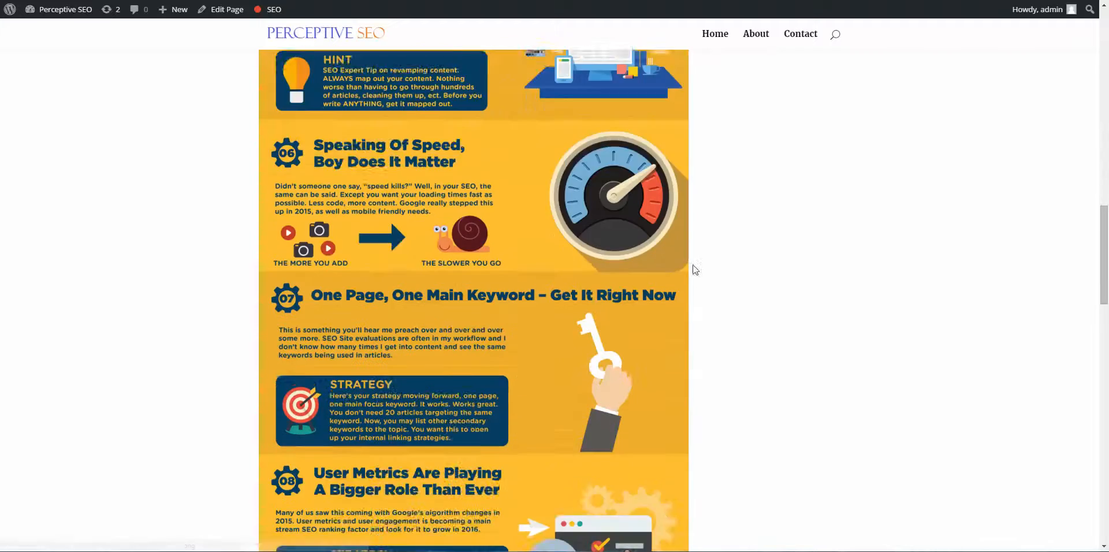
{"action": "scroll", "coordinate": [704, 279], "scroll_direction": "down", "scroll_amount": 15}
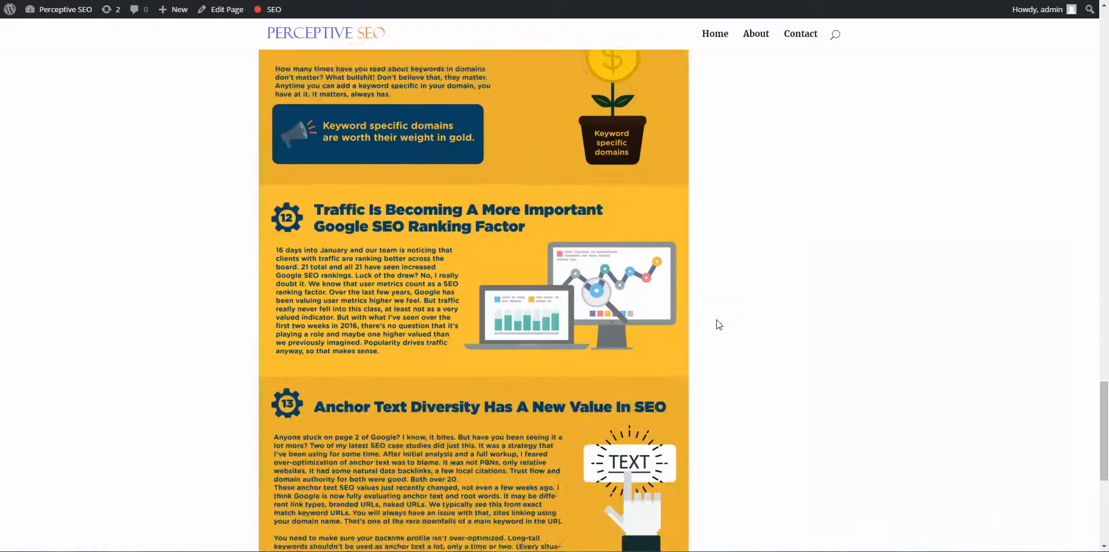
{"action": "scroll", "coordinate": [724, 331], "scroll_direction": "down", "scroll_amount": 3}
{"action": "scroll", "coordinate": [722, 334], "scroll_direction": "up", "scroll_amount": 7}
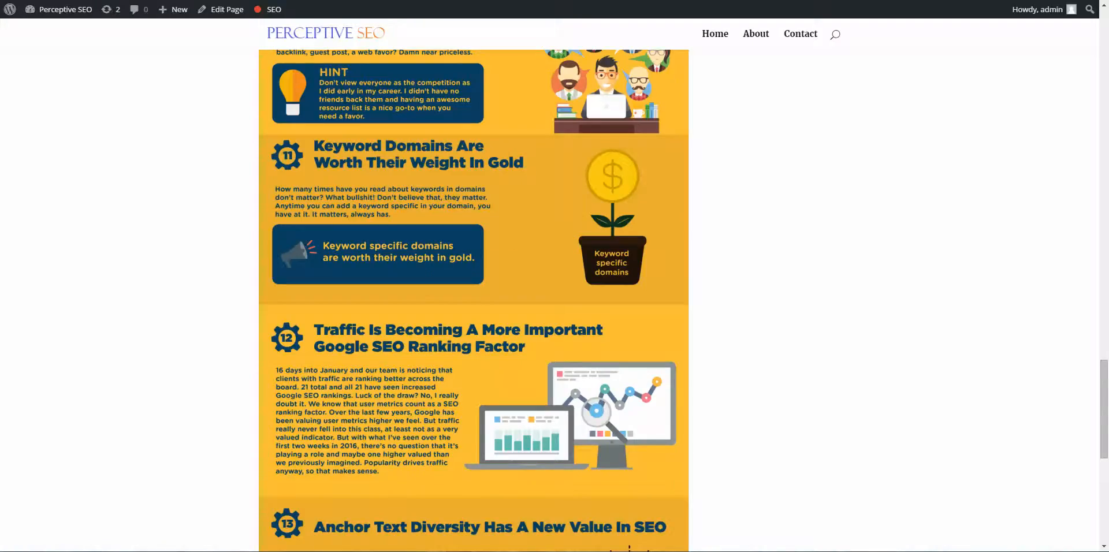
{"action": "key", "text": "ctrl+w"}
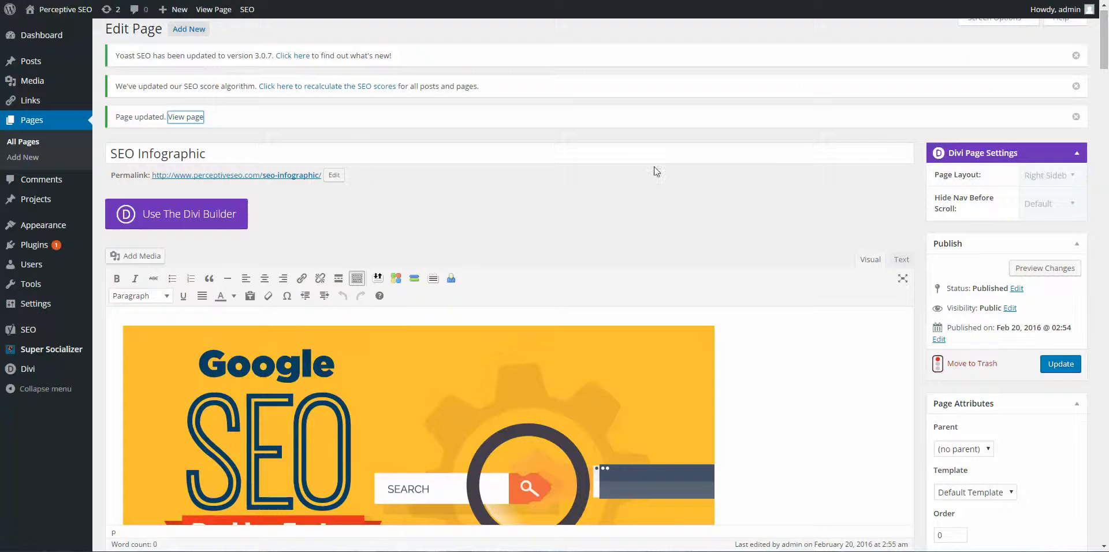
{"action": "scroll", "coordinate": [641, 191], "scroll_direction": "down", "scroll_amount": 1}
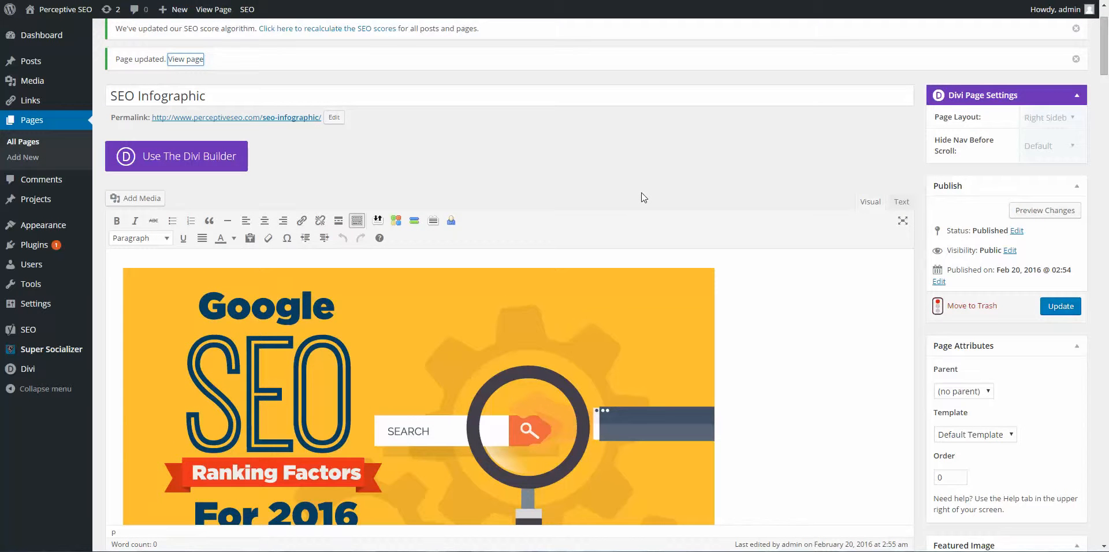
{"action": "scroll", "coordinate": [638, 191], "scroll_direction": "down", "scroll_amount": 9}
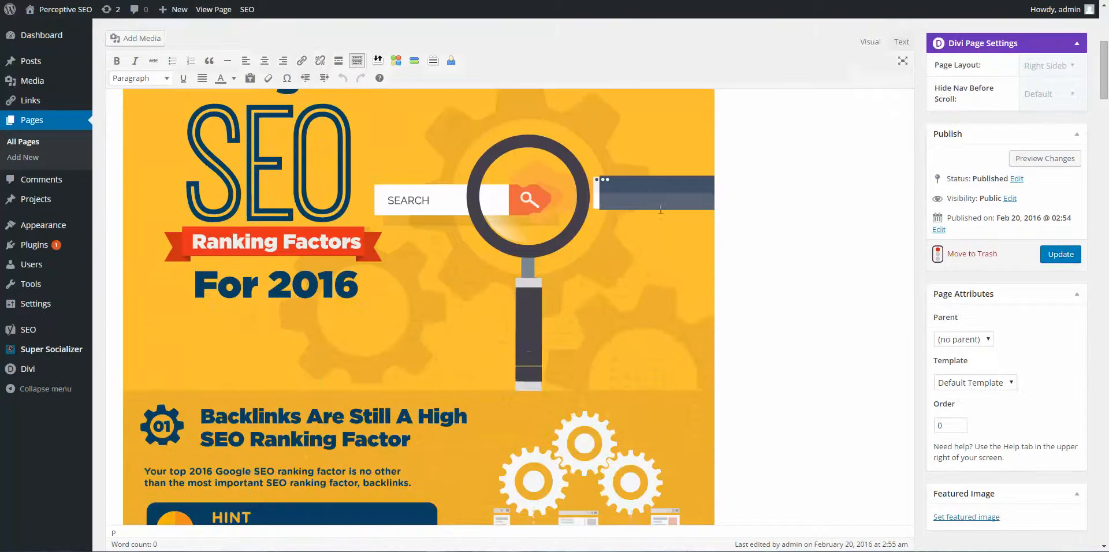
{"action": "scroll", "coordinate": [855, 349], "scroll_direction": "up", "scroll_amount": 10}
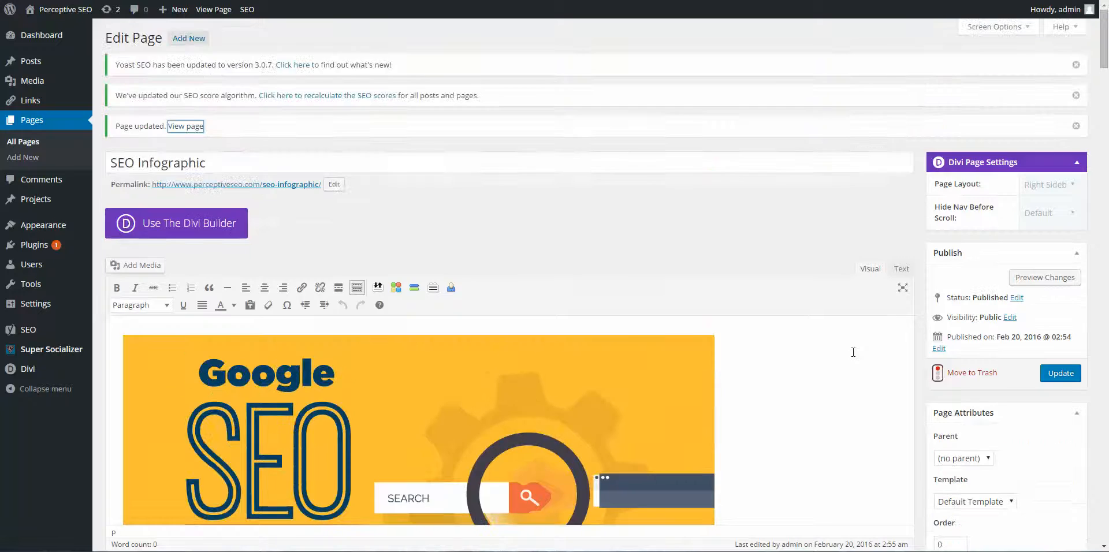
Return to the live SEO Infographic page and open the site's Menus management screen from there.
{"action": "key", "text": "alt+Right"}
{"action": "scroll", "coordinate": [826, 202], "scroll_direction": "up", "scroll_amount": 20}
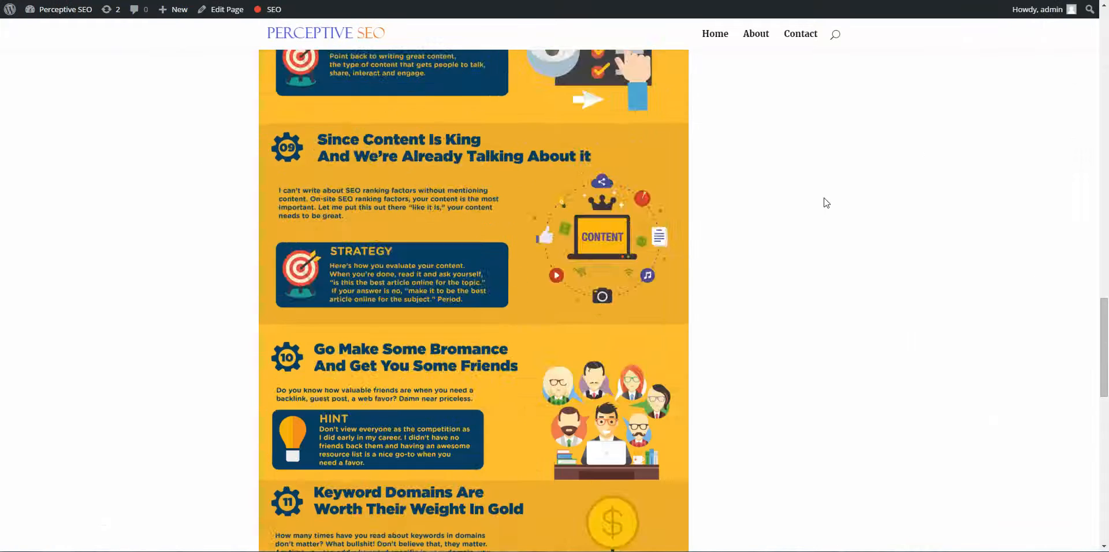
{"action": "scroll", "coordinate": [831, 202], "scroll_direction": "up", "scroll_amount": 12}
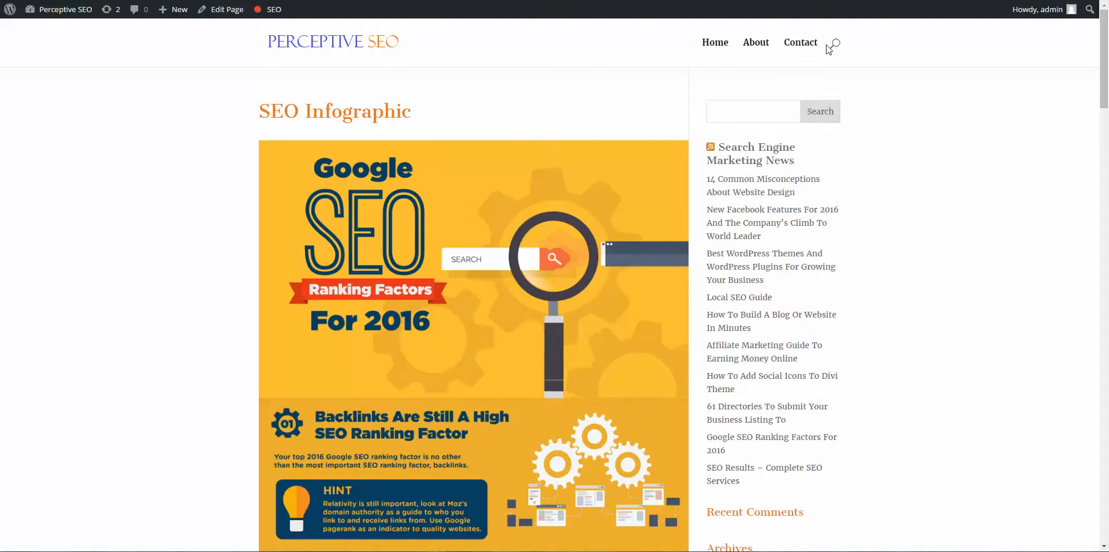
{"action": "mouse_move", "coordinate": [72, 10]}
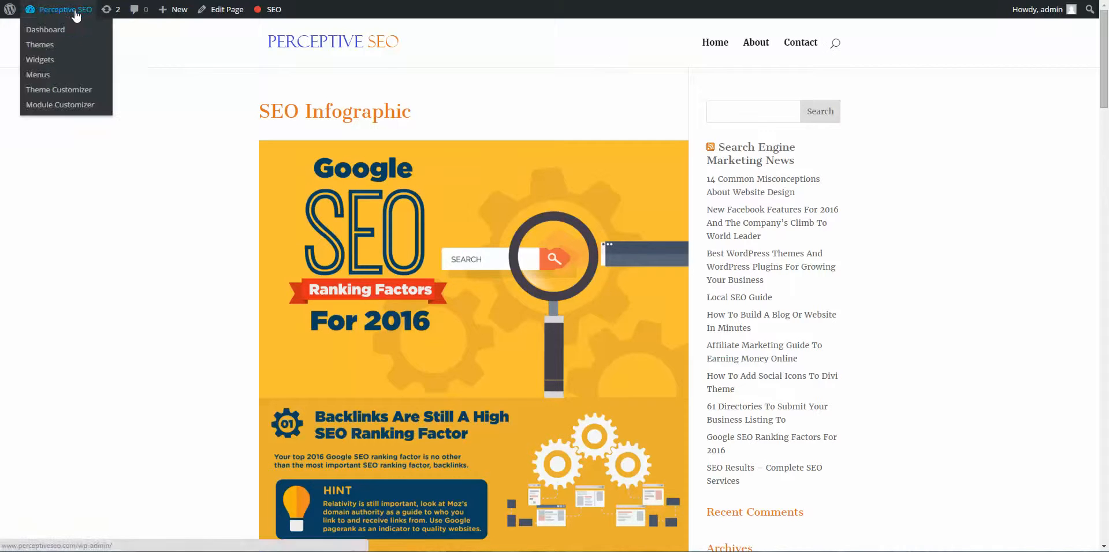
{"action": "left_click", "coordinate": [48, 80]}
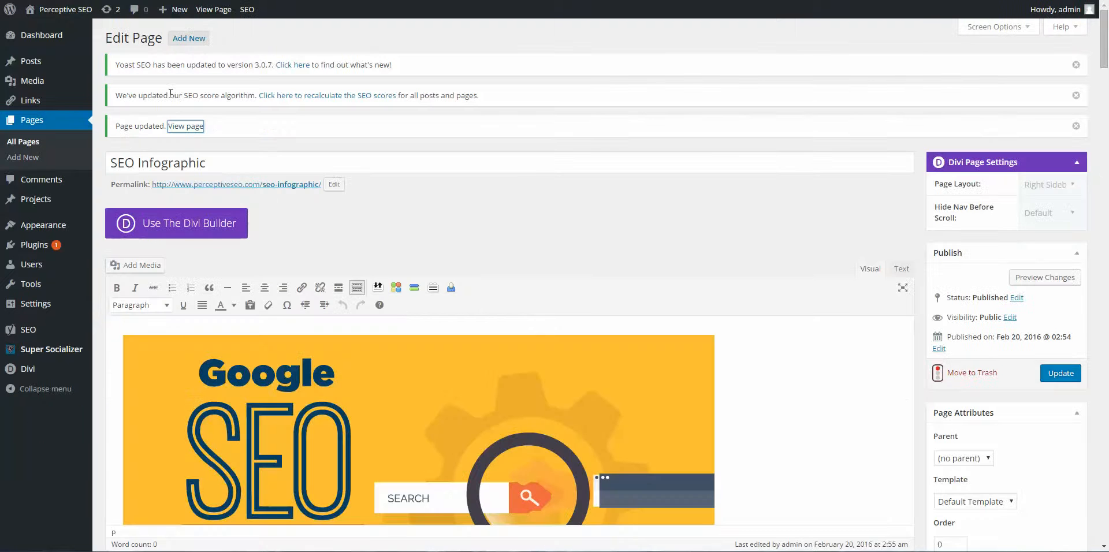
{"action": "mouse_move", "coordinate": [52, 9]}
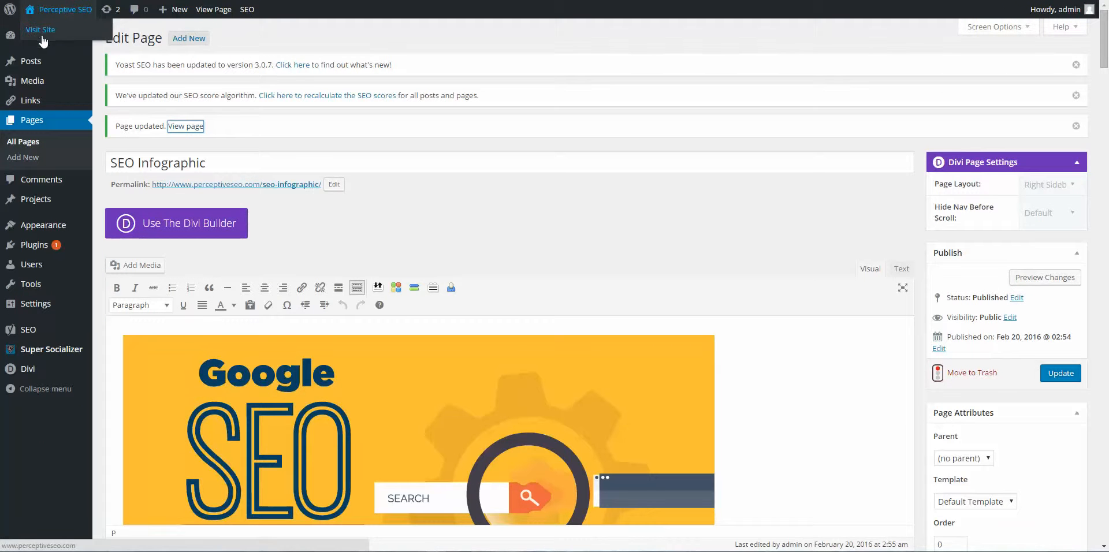
{"action": "left_click", "coordinate": [43, 29]}
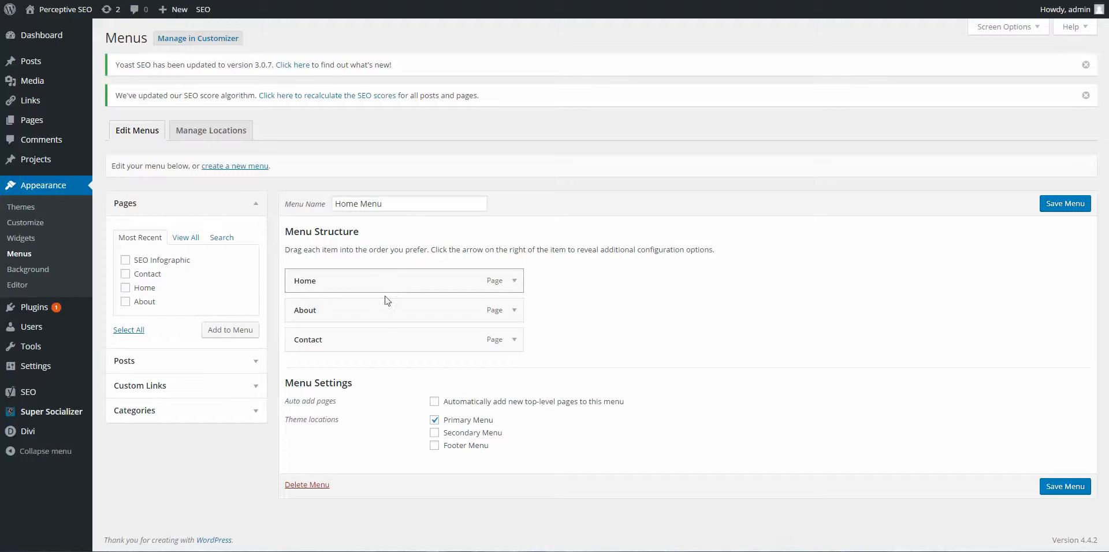
Rename the existing navigation menu to Home and save it.
{"action": "left_click", "coordinate": [391, 203]}
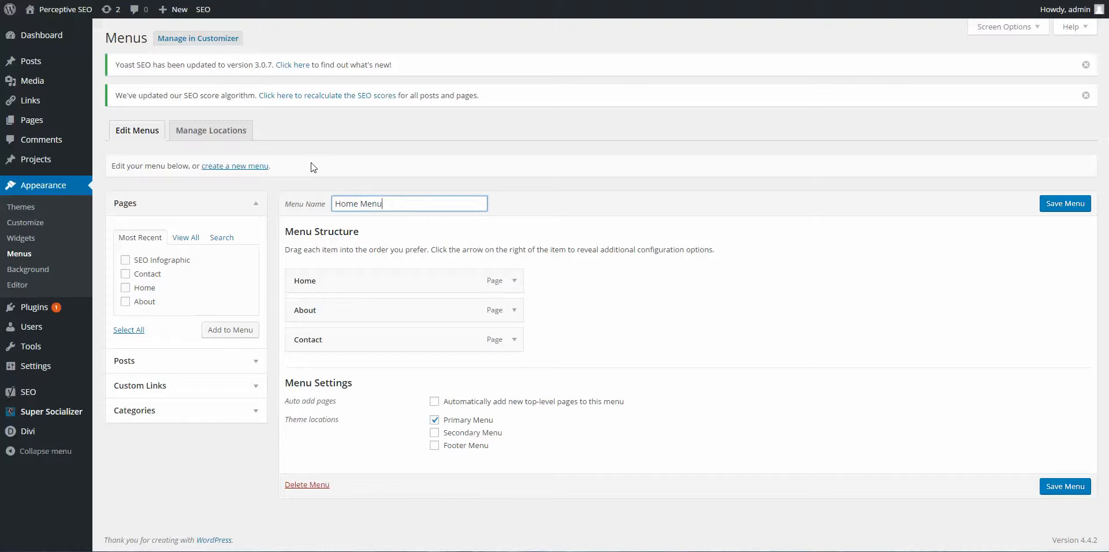
{"action": "left_click", "coordinate": [411, 202]}
{"action": "key", "text": "BackSpace"}
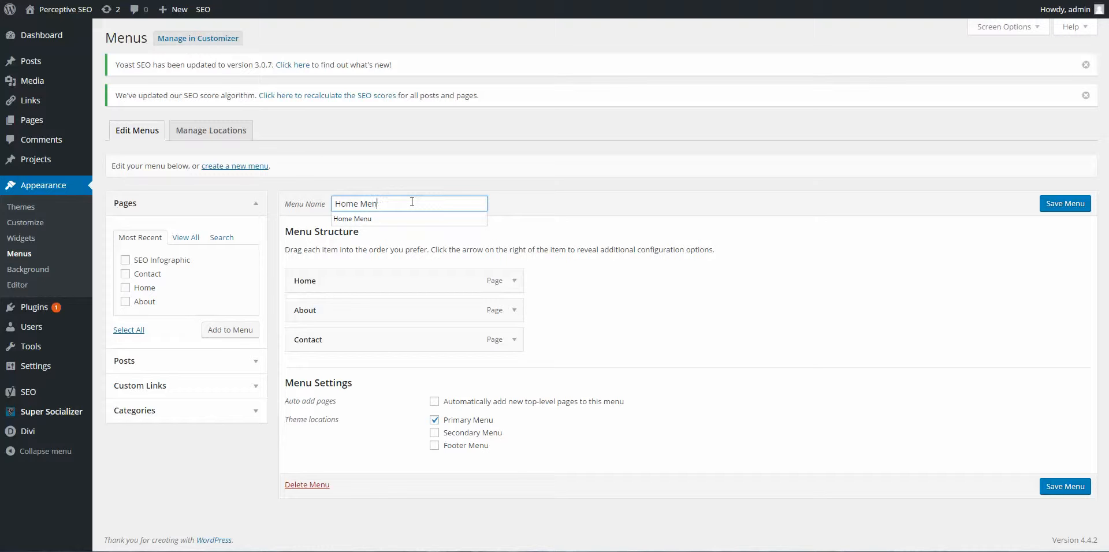
{"action": "key", "text": "BackSpace"}
{"action": "key", "text": "BackSpace"}
{"action": "key", "text": "BackSpace"}
{"action": "key", "text": "BackSpace"}
{"action": "key", "text": "BackSpace"}
{"action": "key", "text": "BackSpace"}
{"action": "key", "text": "BackSpace"}
{"action": "key", "text": "BackSpace"}
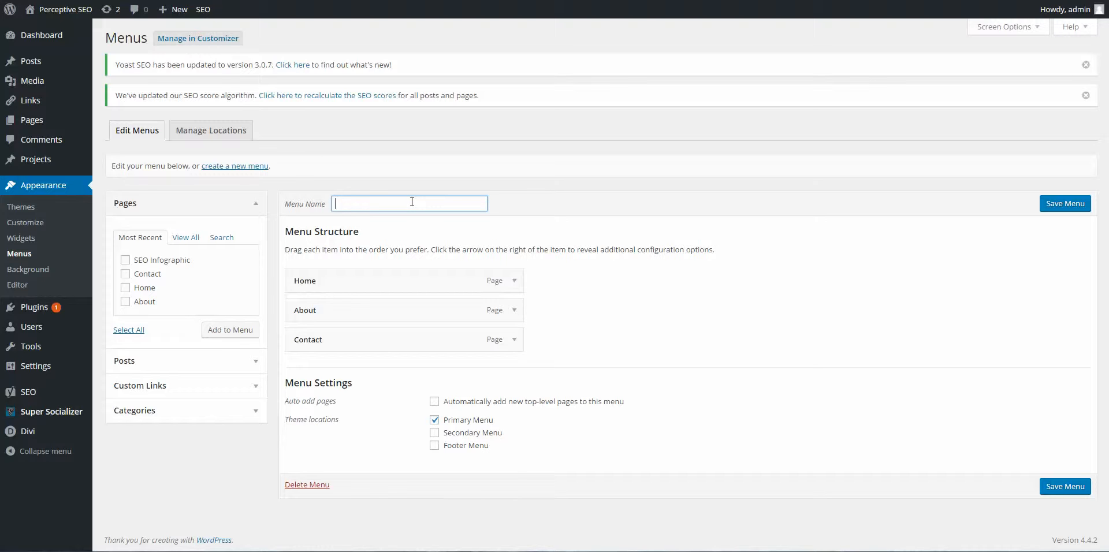
{"action": "type", "text": "Home"}
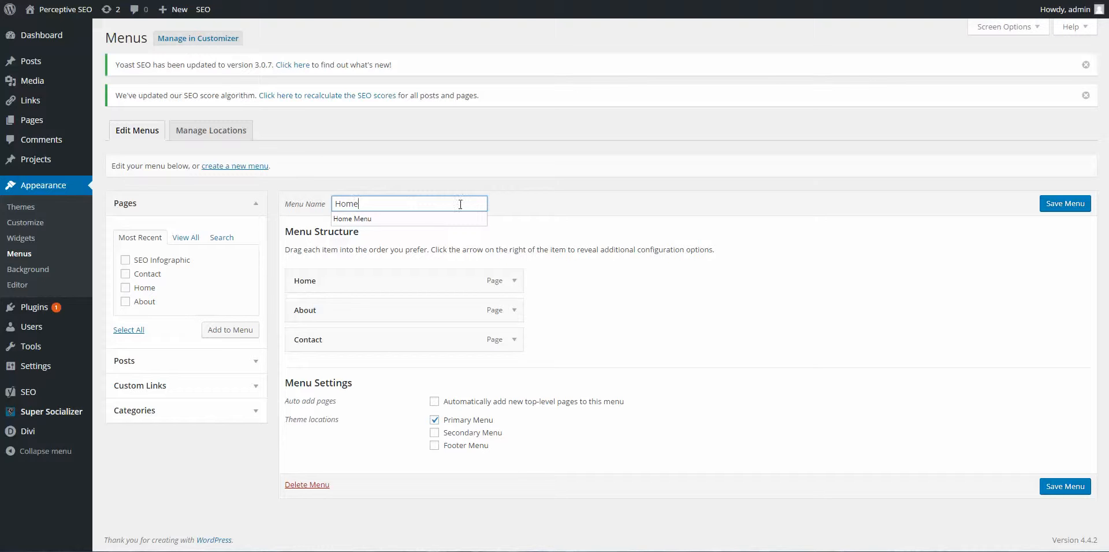
{"action": "left_click", "coordinate": [1072, 209]}
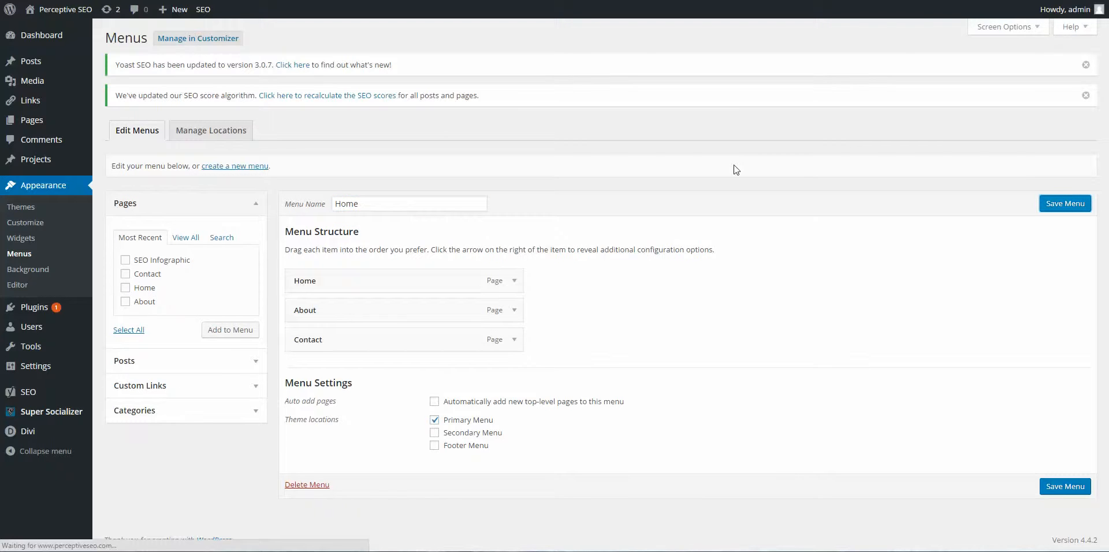
Find the SEO Infographic page among all the site's pages and add it to the Home menu.
{"action": "scroll", "coordinate": [632, 155], "scroll_direction": "down", "scroll_amount": 1}
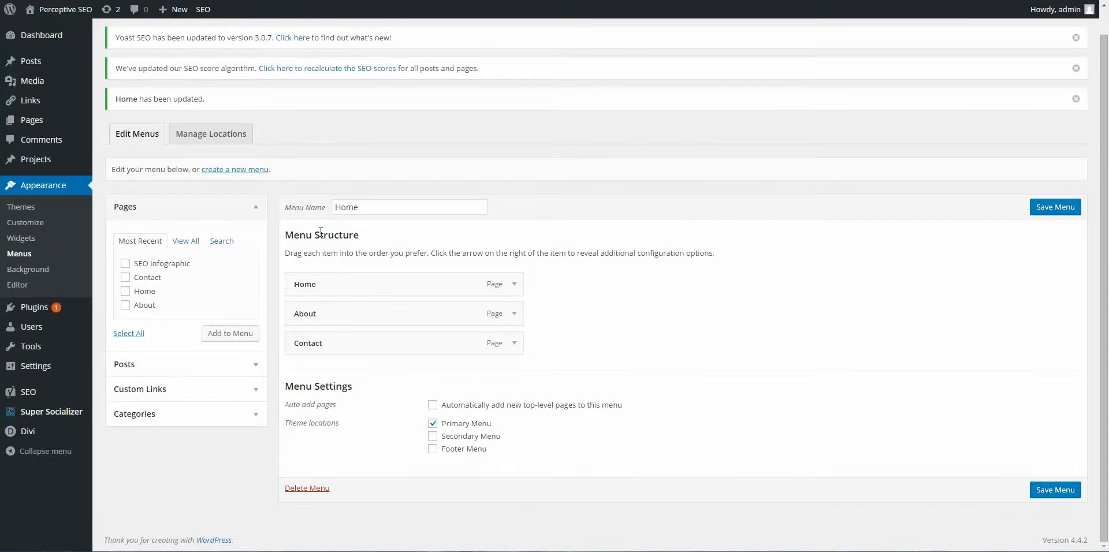
{"action": "left_click", "coordinate": [183, 243]}
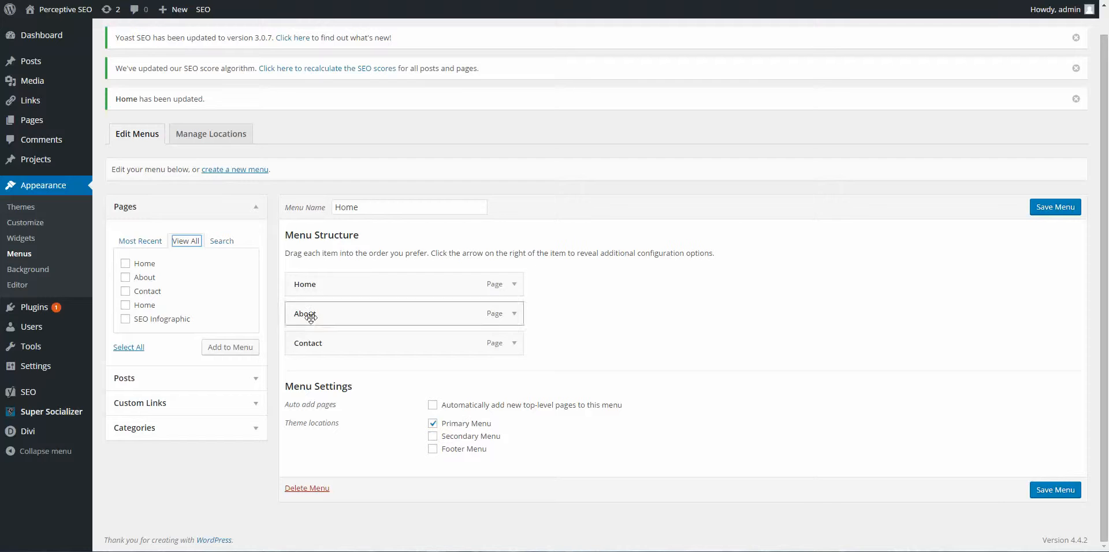
{"action": "left_click", "coordinate": [126, 320]}
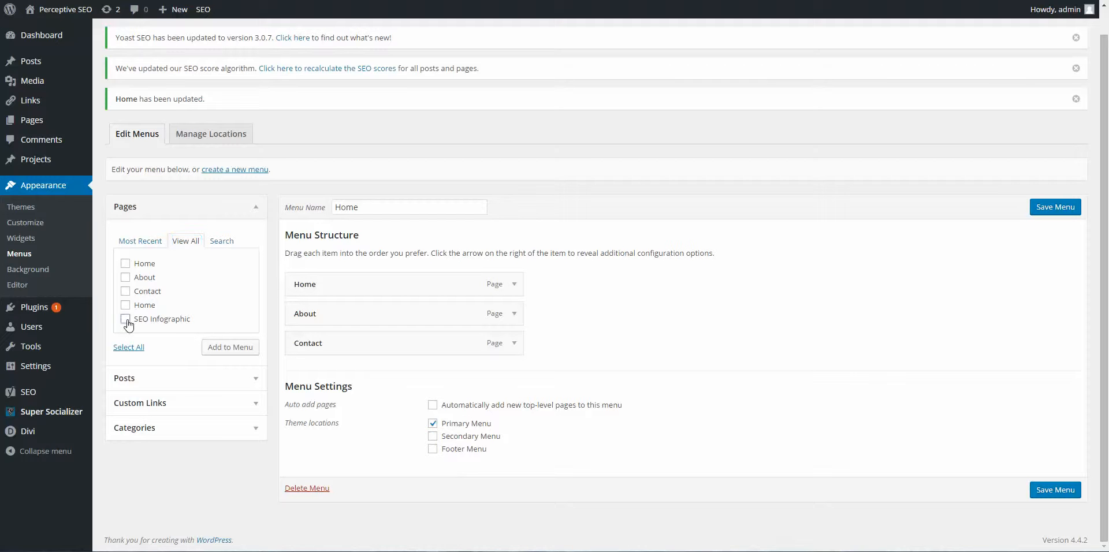
{"action": "left_click", "coordinate": [237, 348]}
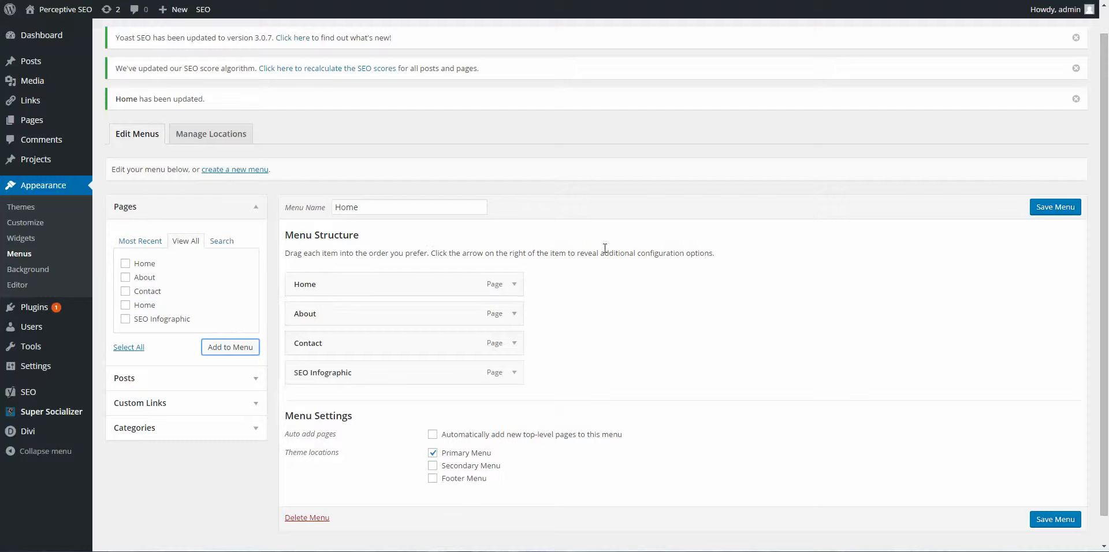
Try replacing the navigation label of the SEO Infographic menu item with SEO Research.
{"action": "scroll", "coordinate": [664, 265], "scroll_direction": "down", "scroll_amount": 1}
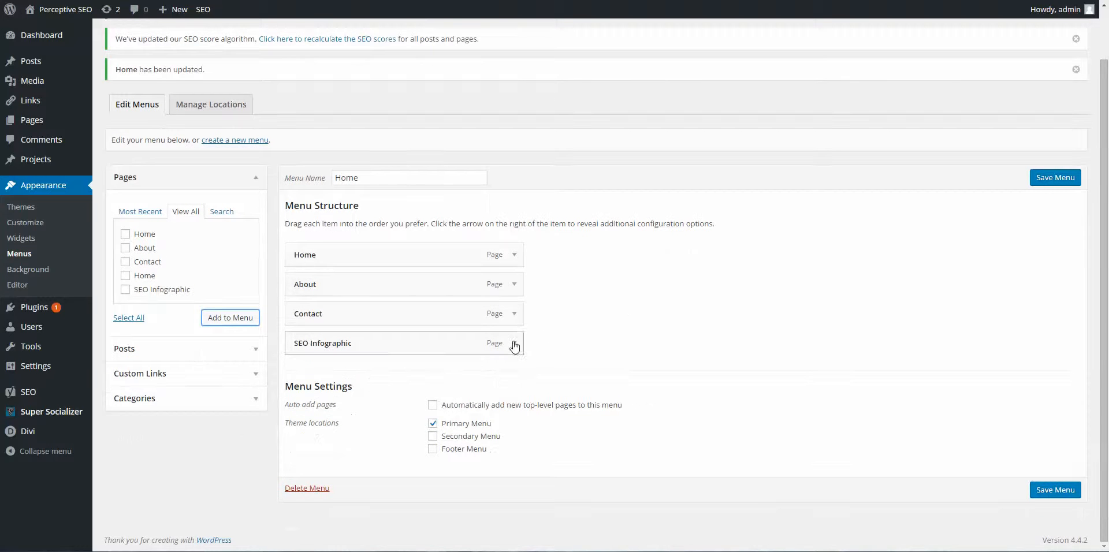
{"action": "left_click", "coordinate": [514, 345]}
{"action": "scroll", "coordinate": [638, 304], "scroll_direction": "down", "scroll_amount": 2}
{"action": "left_click", "coordinate": [394, 325]}
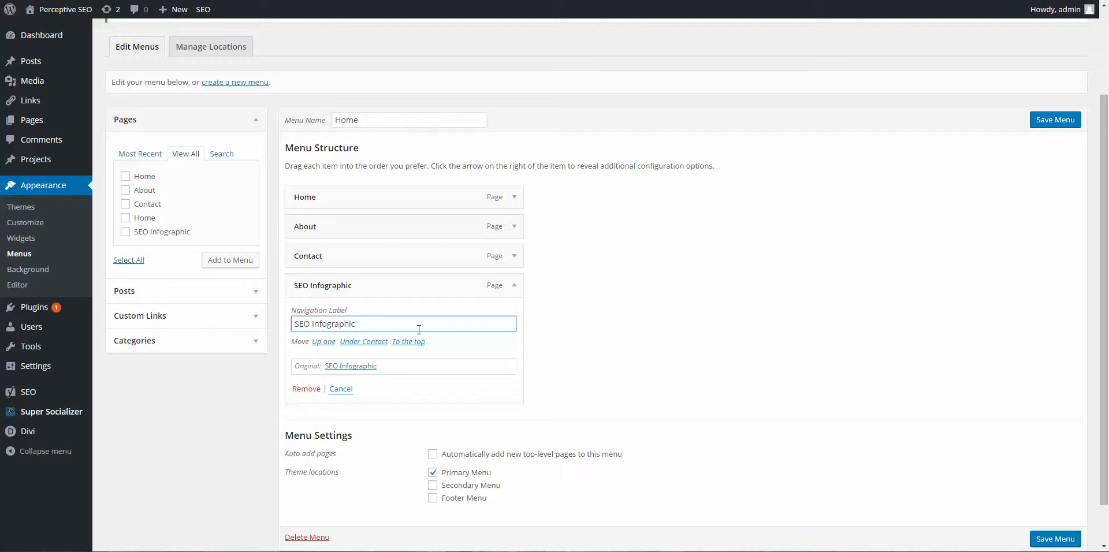
{"action": "key", "text": "BackSpace"}
{"action": "key", "text": "BackSpace"}
{"action": "key", "text": "BackSpace"}
{"action": "key", "text": "BackSpace"}
{"action": "key", "text": "BackSpace"}
{"action": "key", "text": "BackSpace"}
{"action": "key", "text": "BackSpace"}
{"action": "key", "text": "BackSpace"}
{"action": "key", "text": "BackSpace"}
{"action": "key", "text": "BackSpace"}
{"action": "key", "text": "BackSpace"}
{"action": "key", "text": "BackSpace"}
{"action": "key", "text": "BackSpace"}
{"action": "key", "text": "BackSpace"}
{"action": "key", "text": "BackSpace"}
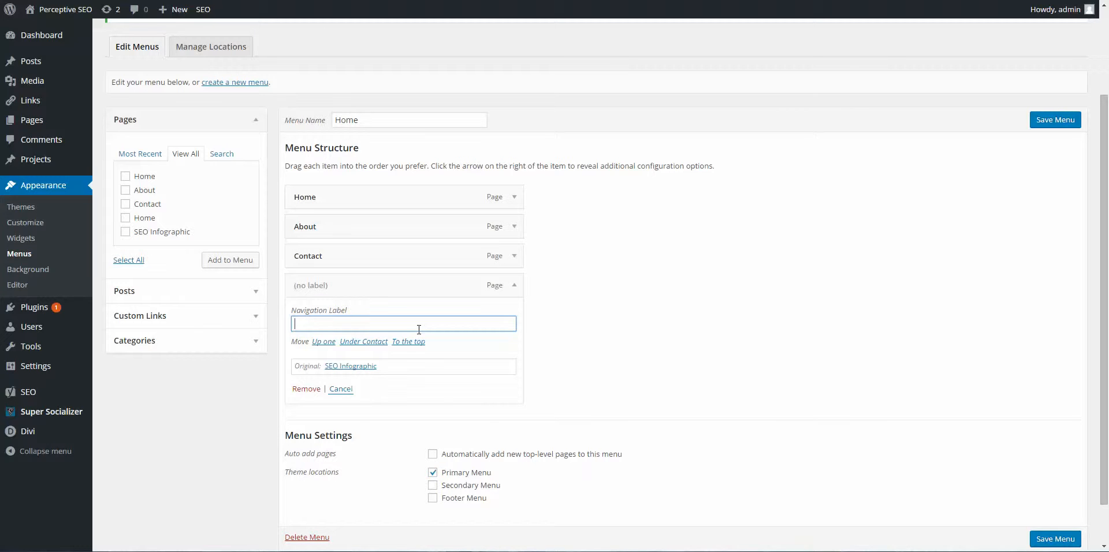
{"action": "type", "text": "S"}
{"action": "type", "text": "EO"}
{"action": "type", "text": " Research"}
Set the fourth menu item's navigation label back to SEO Infographic and confirm it.
{"action": "key", "text": "BackSpace"}
{"action": "key", "text": "BackSpace"}
{"action": "key", "text": "BackSpace"}
{"action": "key", "text": "BackSpace"}
{"action": "key", "text": "BackSpace"}
{"action": "key", "text": "BackSpace"}
{"action": "key", "text": "BackSpace"}
{"action": "key", "text": "BackSpace"}
{"action": "type", "text": "Infographic"}
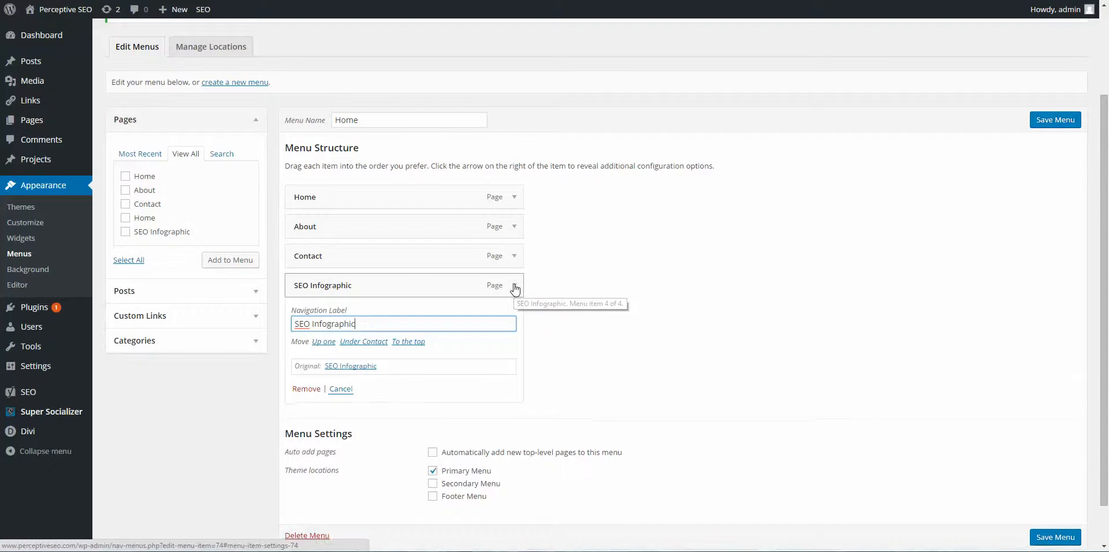
{"action": "key", "text": "Return"}
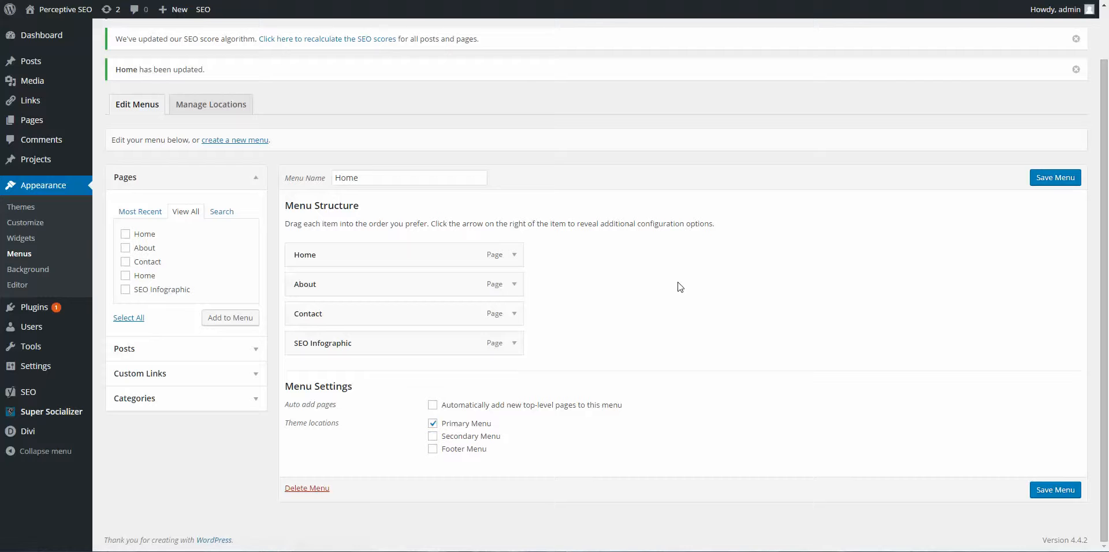
Save the Home menu and reload the live homepage to check the navigation.
{"action": "left_click", "coordinate": [1046, 184]}
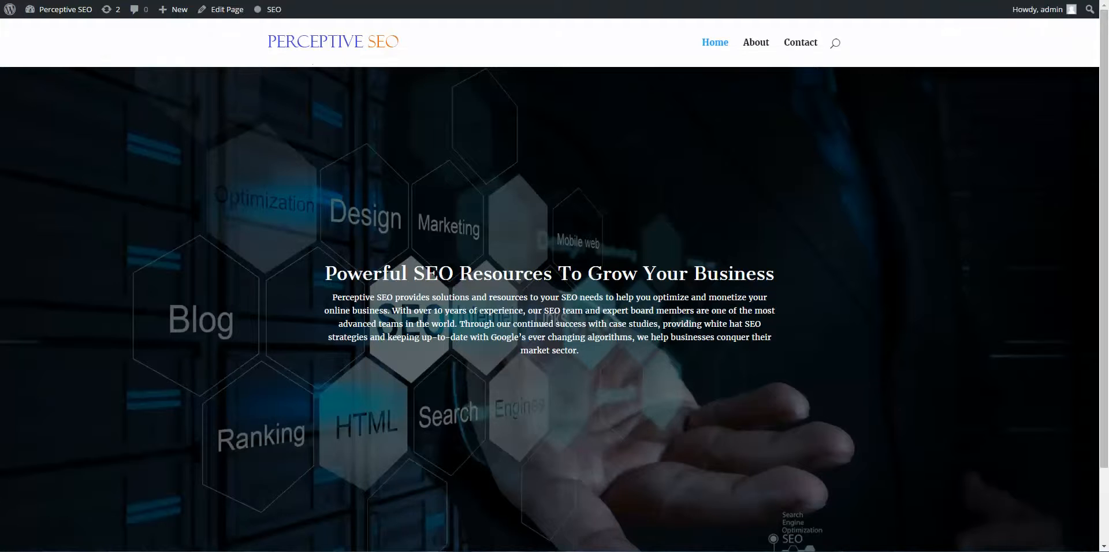
{"action": "key", "text": "F5"}
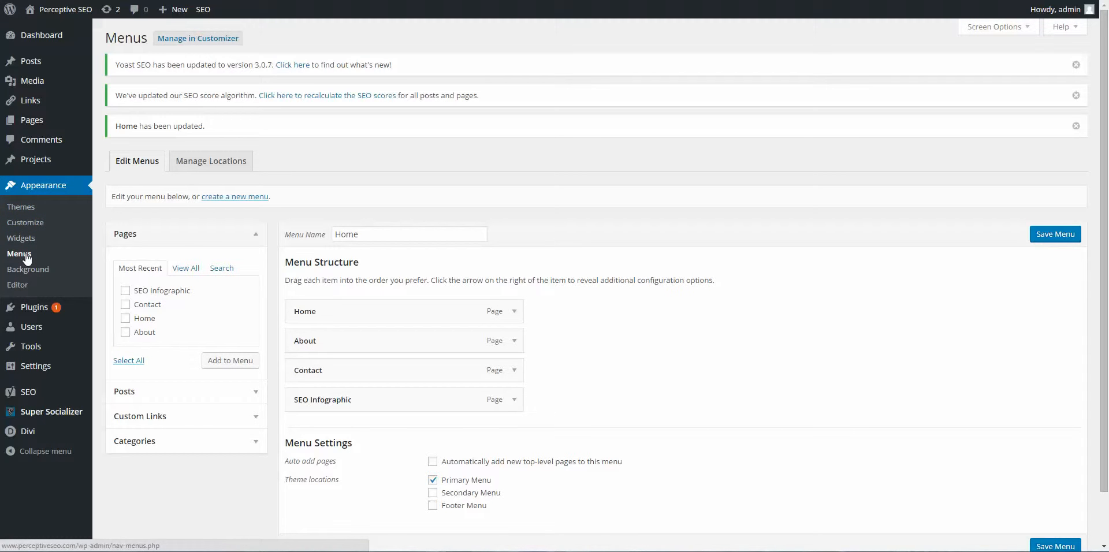
Nest Contact and SEO Infographic as sub items under About, save the menu and check About's dropdown on the reloaded homepage.
{"action": "scroll", "coordinate": [627, 347], "scroll_direction": "down", "scroll_amount": 1}
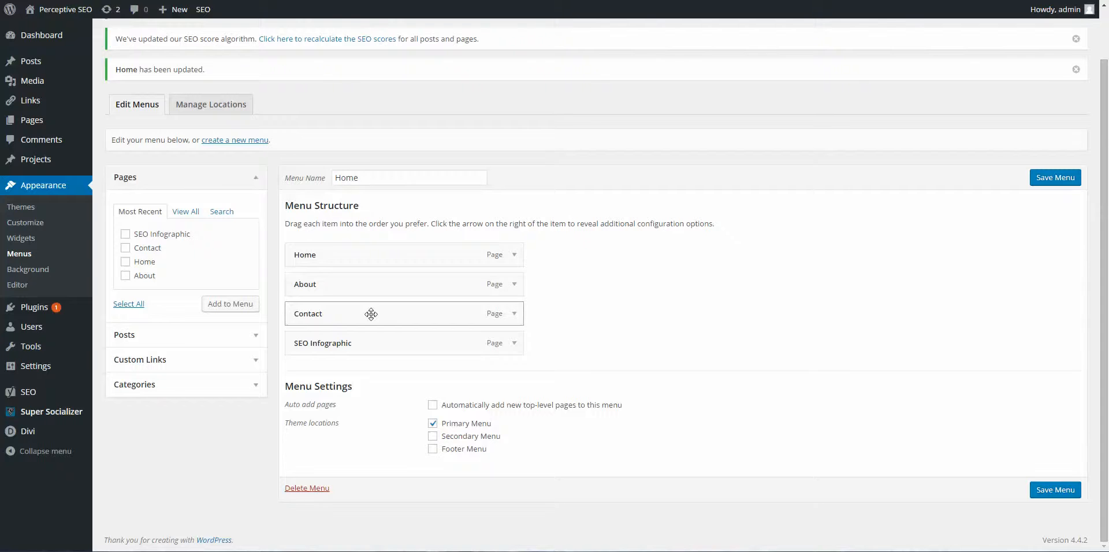
{"action": "left_click_drag", "start_coordinate": [371, 313], "coordinate": [394, 341]}
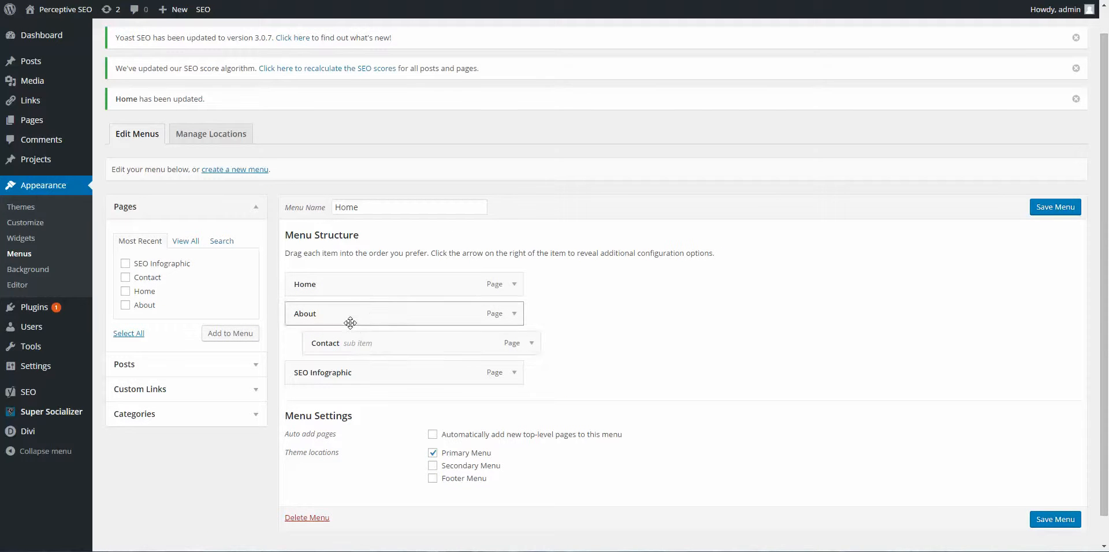
{"action": "left_click_drag", "start_coordinate": [326, 370], "coordinate": [361, 369]}
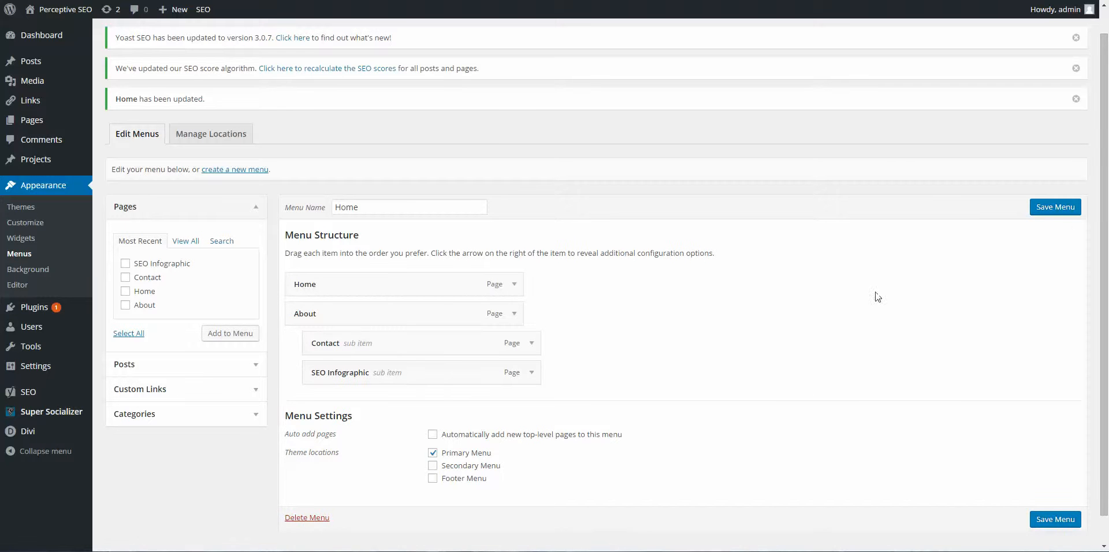
{"action": "left_click", "coordinate": [1056, 212]}
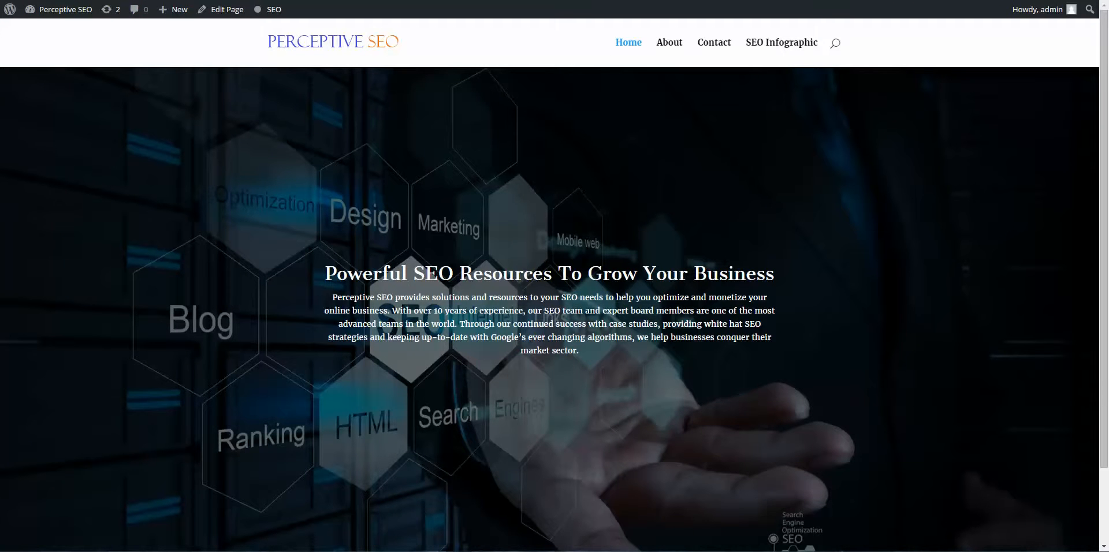
{"action": "key", "text": "F5"}
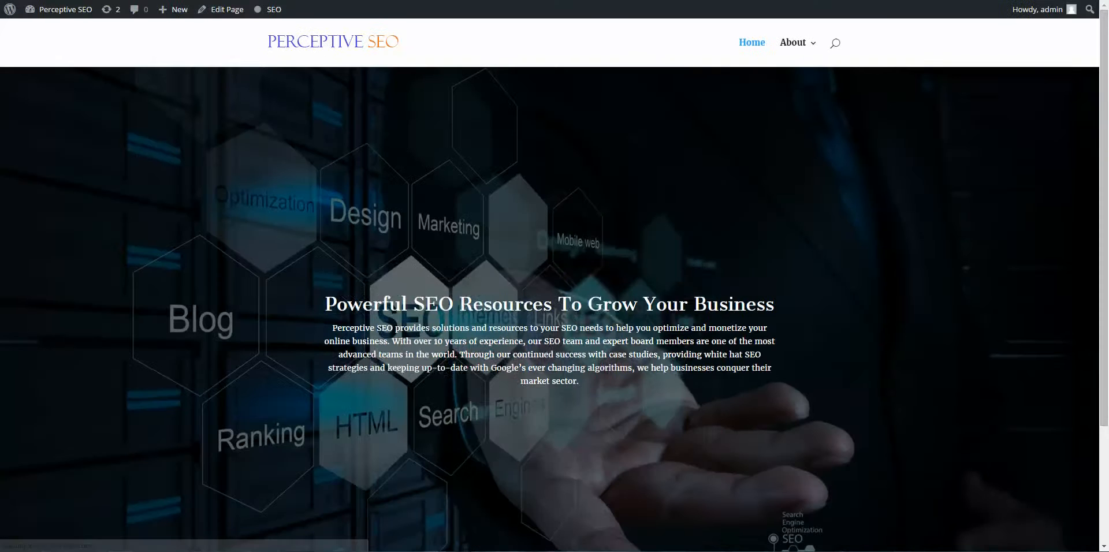
{"action": "mouse_move", "coordinate": [806, 50]}
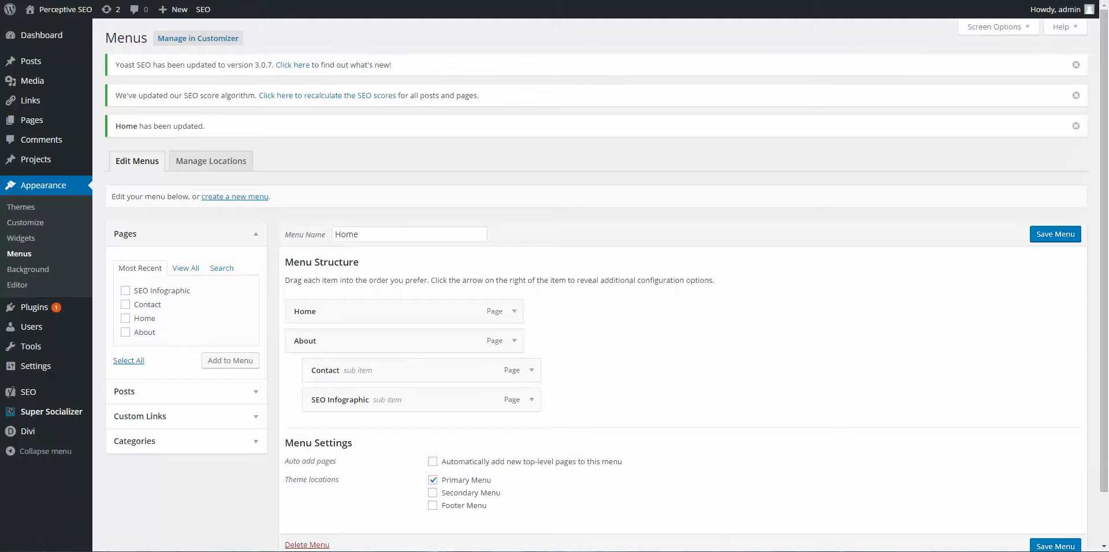
Move Contact and SEO Infographic back to the top level of the menu structure and save the menu.
{"action": "left_click_drag", "start_coordinate": [423, 366], "coordinate": [376, 366]}
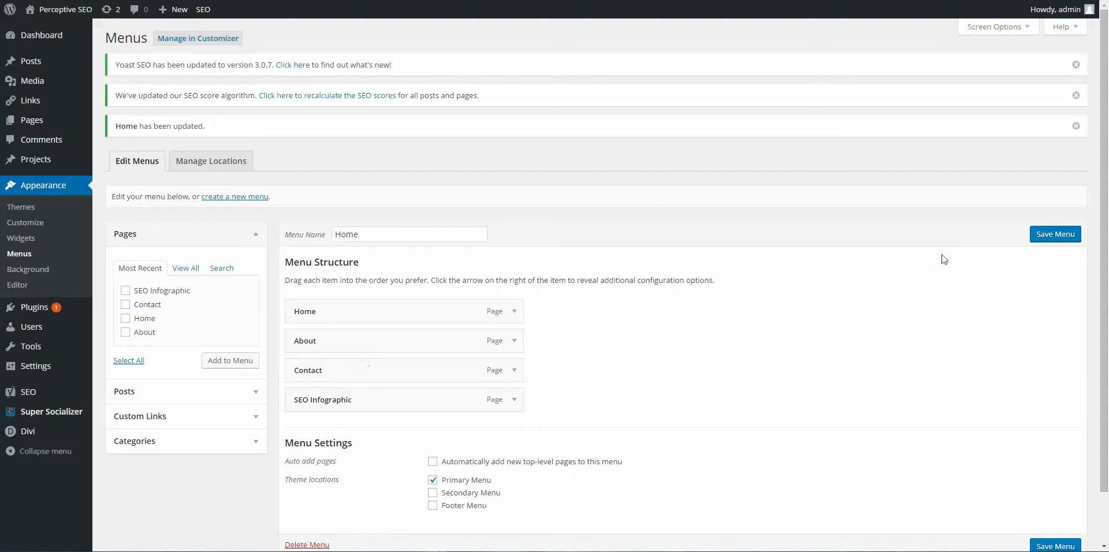
{"action": "left_click", "coordinate": [1057, 237]}
{"action": "scroll", "coordinate": [180, 200], "scroll_direction": "down", "scroll_amount": 1}
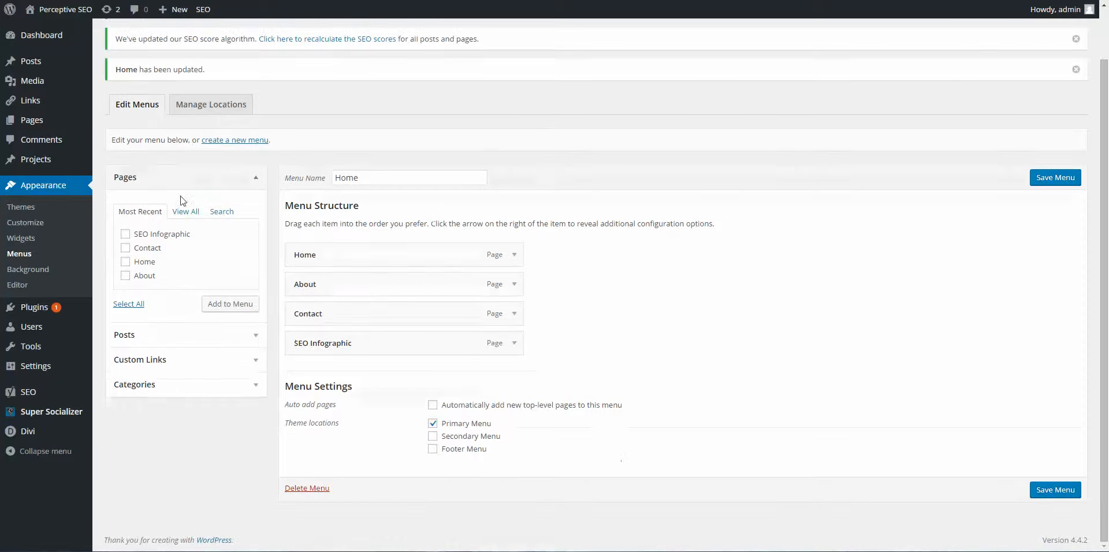
{"action": "left_click", "coordinate": [250, 361]}
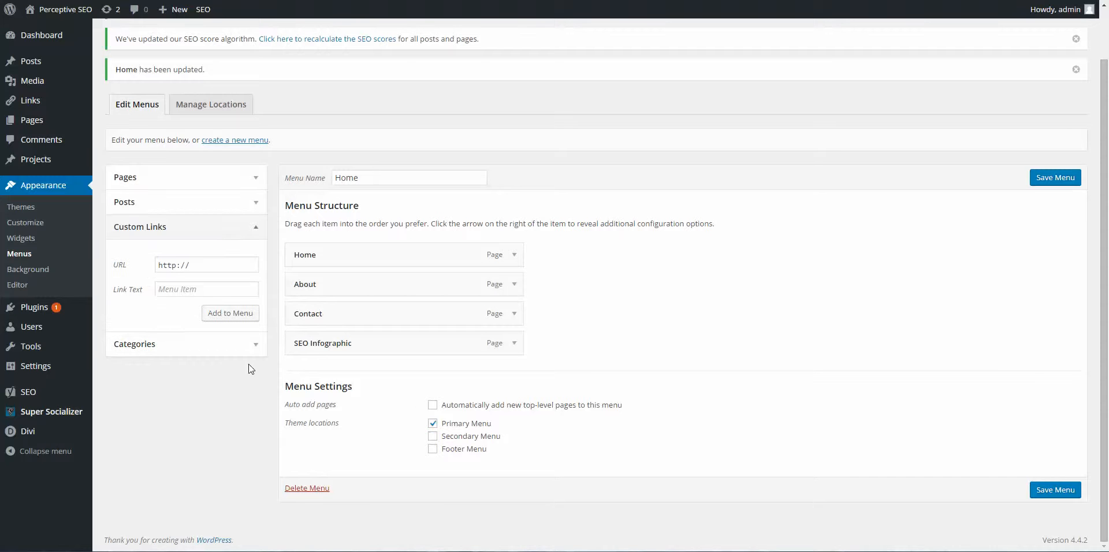
{"action": "left_click", "coordinate": [211, 265]}
{"action": "type", "text": "www.wikip"}
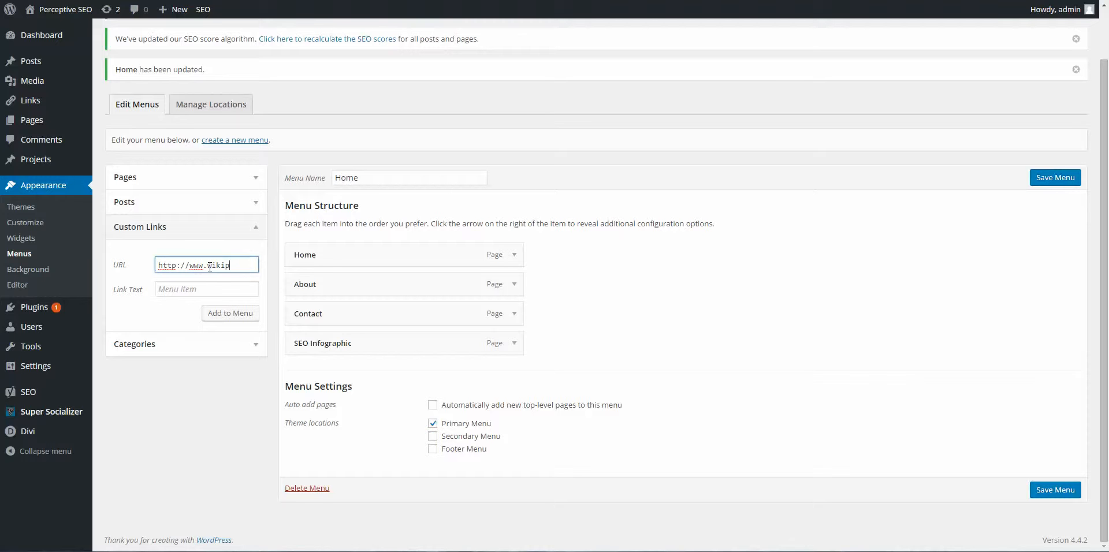
{"action": "type", "text": "edia.org"}
{"action": "left_click", "coordinate": [207, 292]}
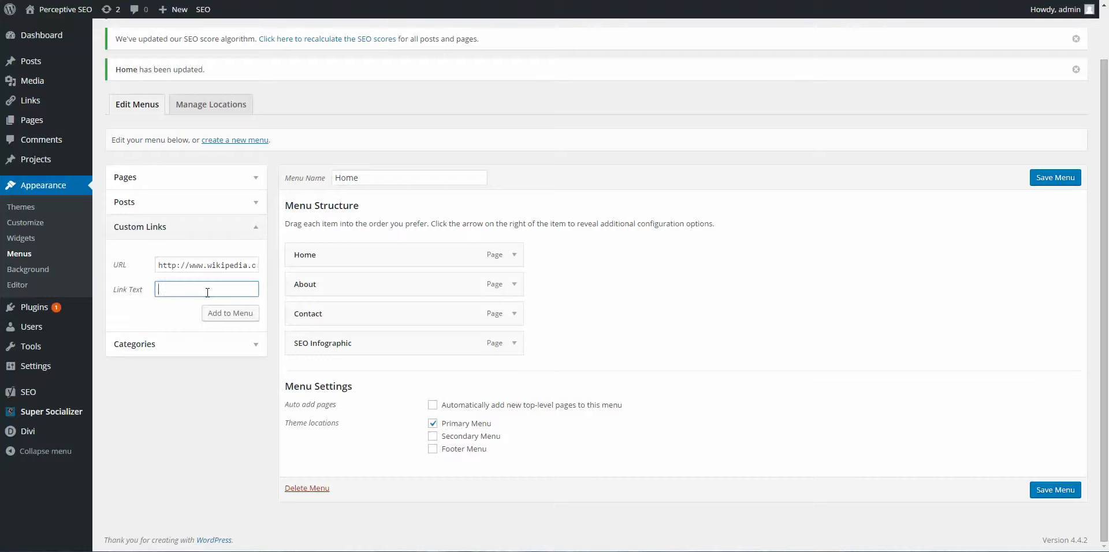
{"action": "type", "text": "Wikipedia"}
{"action": "left_click", "coordinate": [208, 315]}
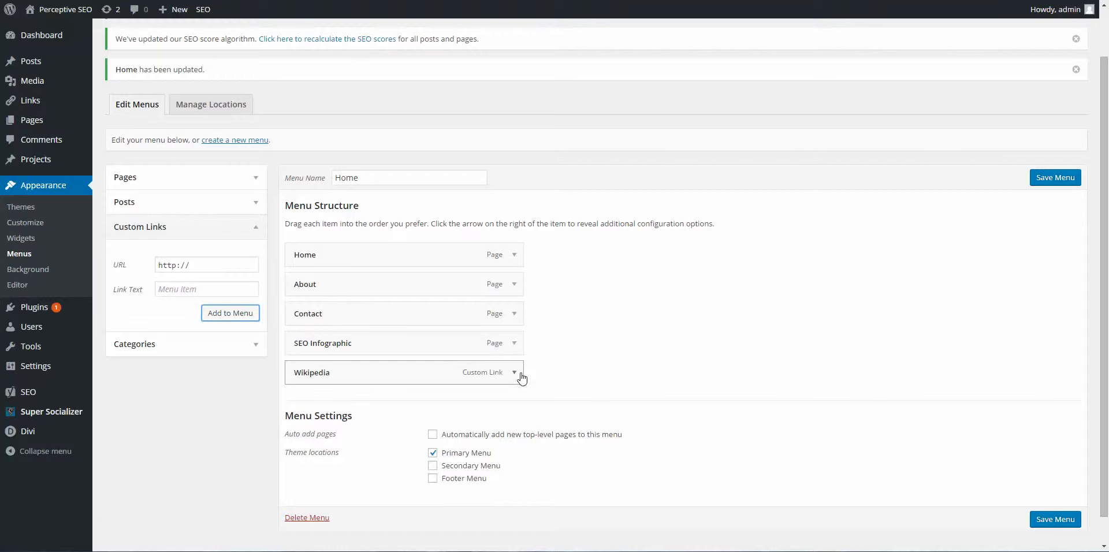
Expand the Wikipedia item's settings and remove the item from the menu.
{"action": "left_click", "coordinate": [514, 372]}
{"action": "scroll", "coordinate": [702, 300], "scroll_direction": "down", "scroll_amount": 2}
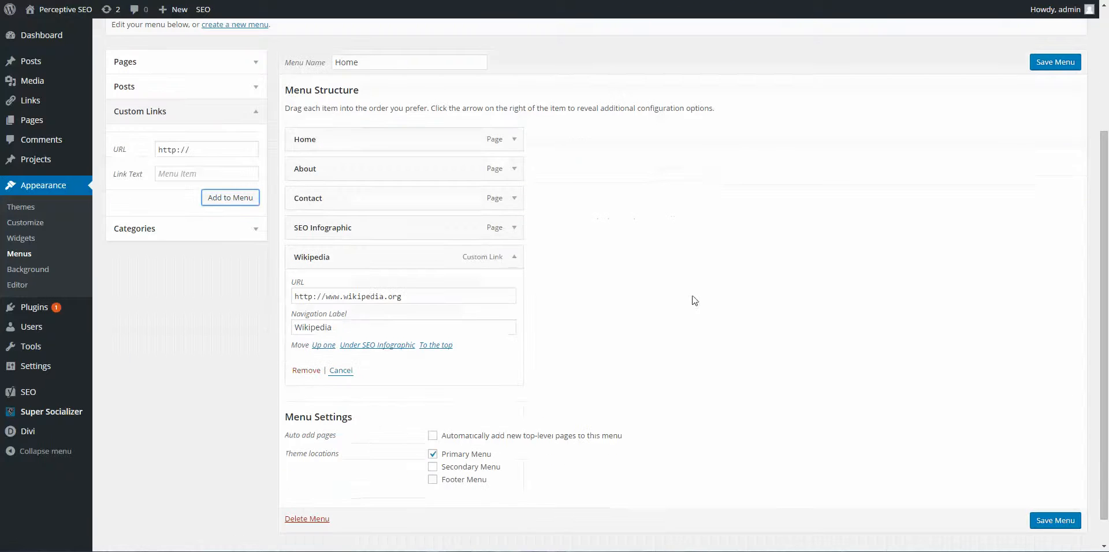
{"action": "left_click", "coordinate": [310, 375]}
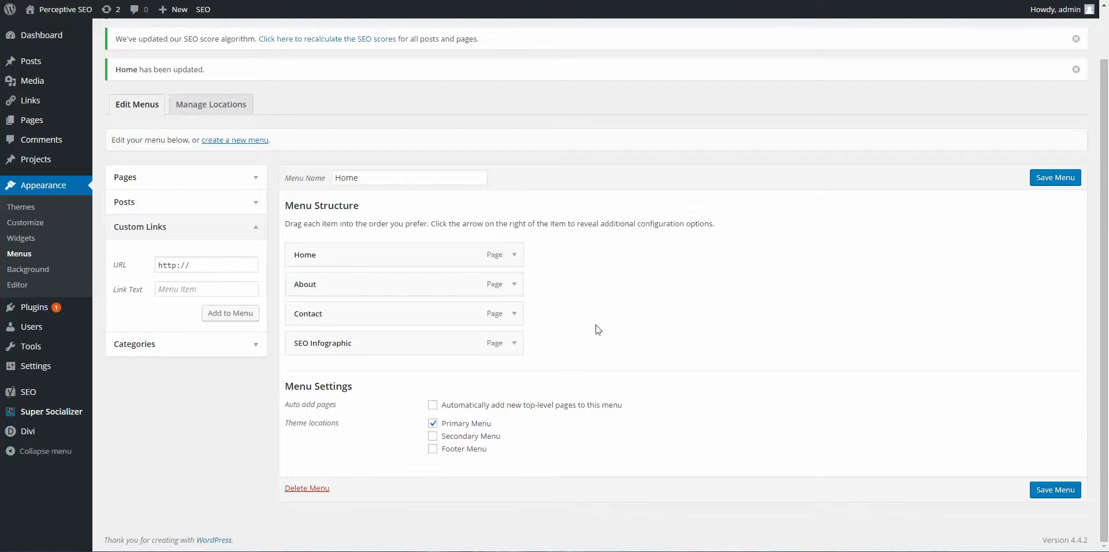
{"action": "scroll", "coordinate": [594, 329], "scroll_direction": "up", "scroll_amount": 1}
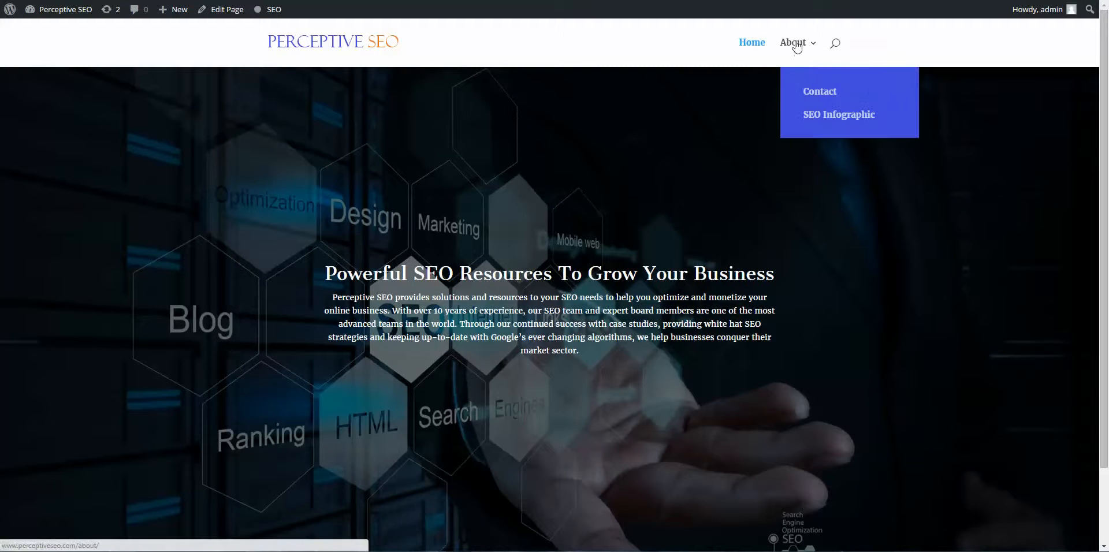
Open the About page on the live site and look through its sidebar down to the footer.
{"action": "left_click", "coordinate": [797, 46]}
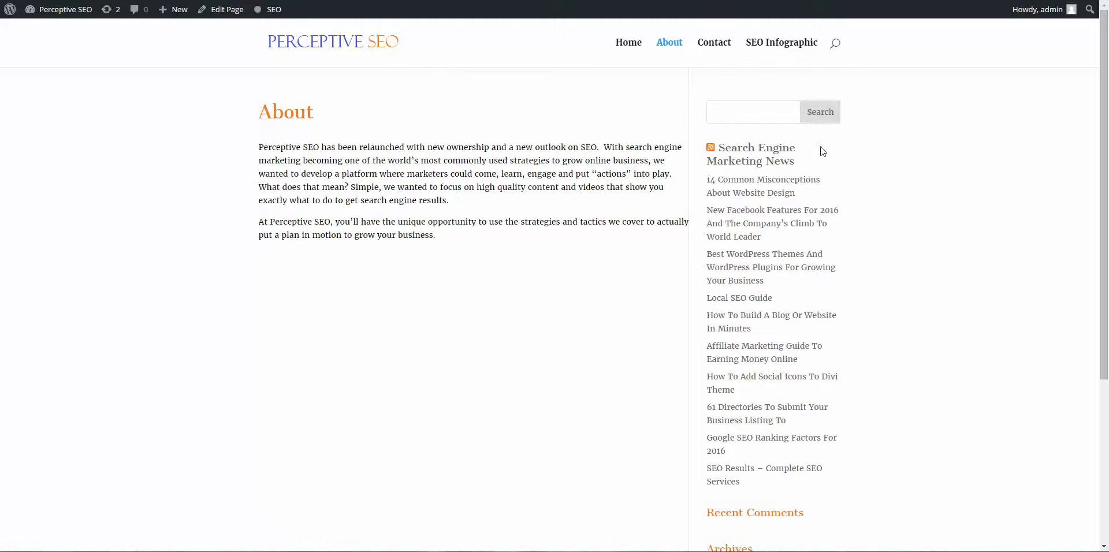
{"action": "scroll", "coordinate": [837, 196], "scroll_direction": "down", "scroll_amount": 3}
{"action": "scroll", "coordinate": [837, 243], "scroll_direction": "down", "scroll_amount": 1}
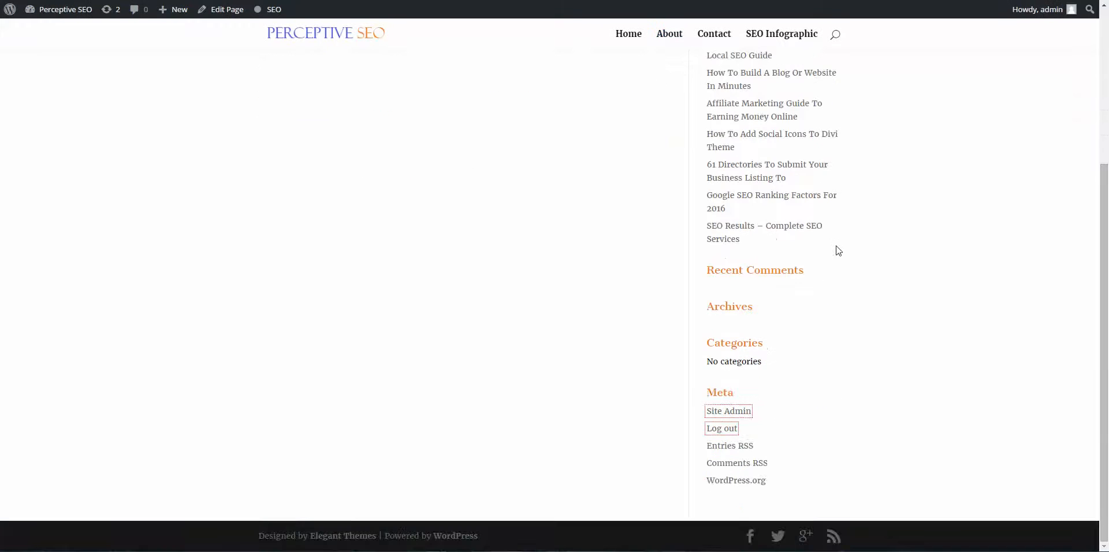
{"action": "scroll", "coordinate": [836, 250], "scroll_direction": "up", "scroll_amount": 4}
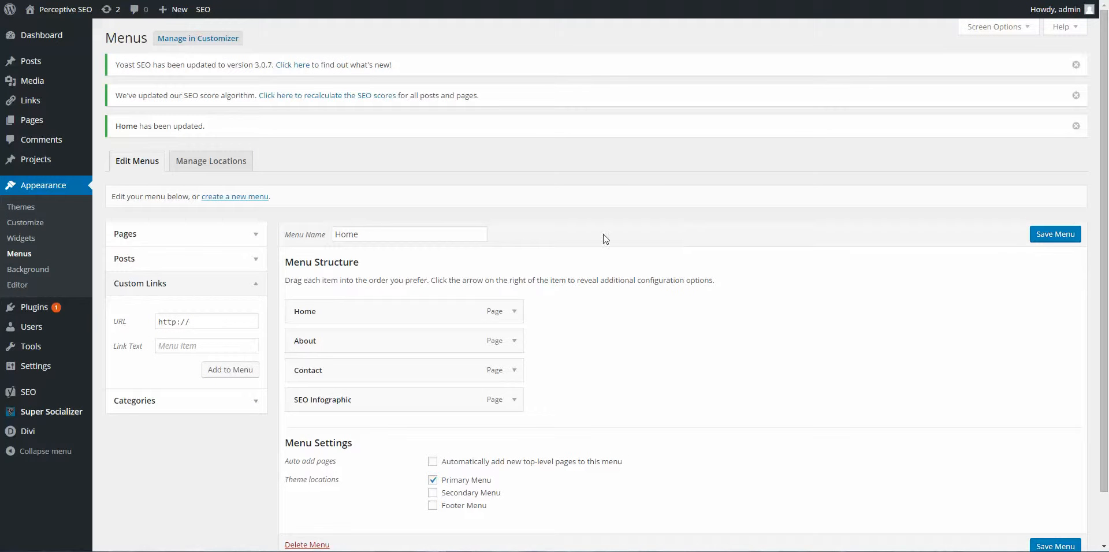
Open the Widgets management screen without saving the menu and examine the sidebar, the footer areas and the form for new widget areas.
{"action": "left_click", "coordinate": [22, 239]}
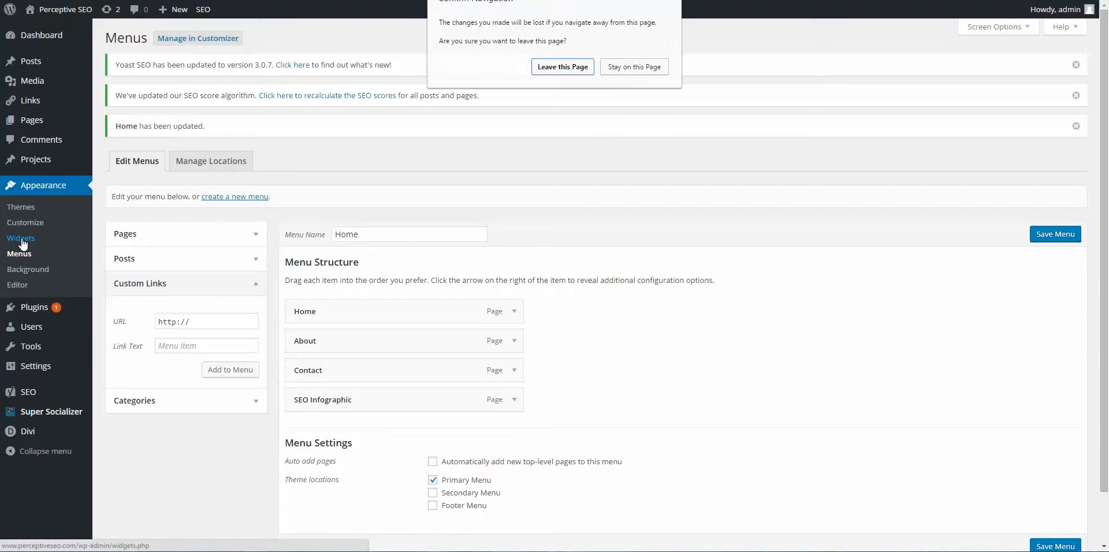
{"action": "left_click", "coordinate": [558, 69]}
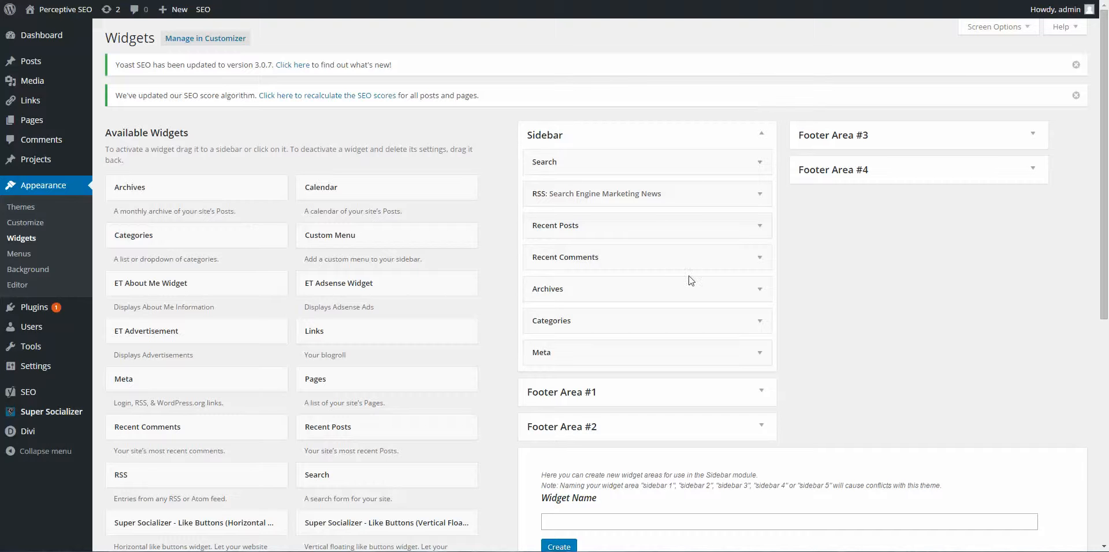
{"action": "scroll", "coordinate": [754, 266], "scroll_direction": "down", "scroll_amount": 1}
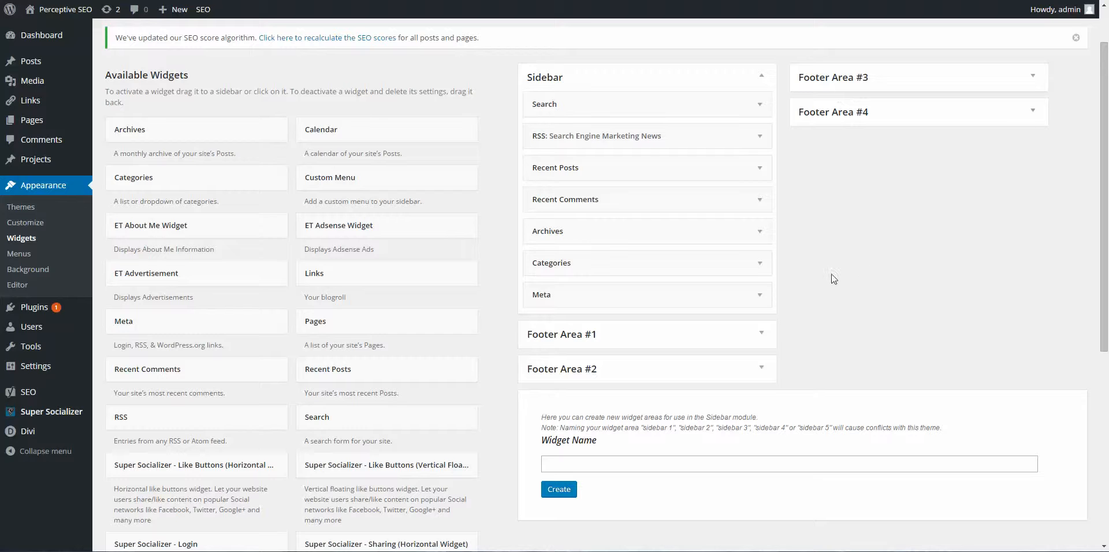
{"action": "scroll", "coordinate": [854, 295], "scroll_direction": "down", "scroll_amount": 1}
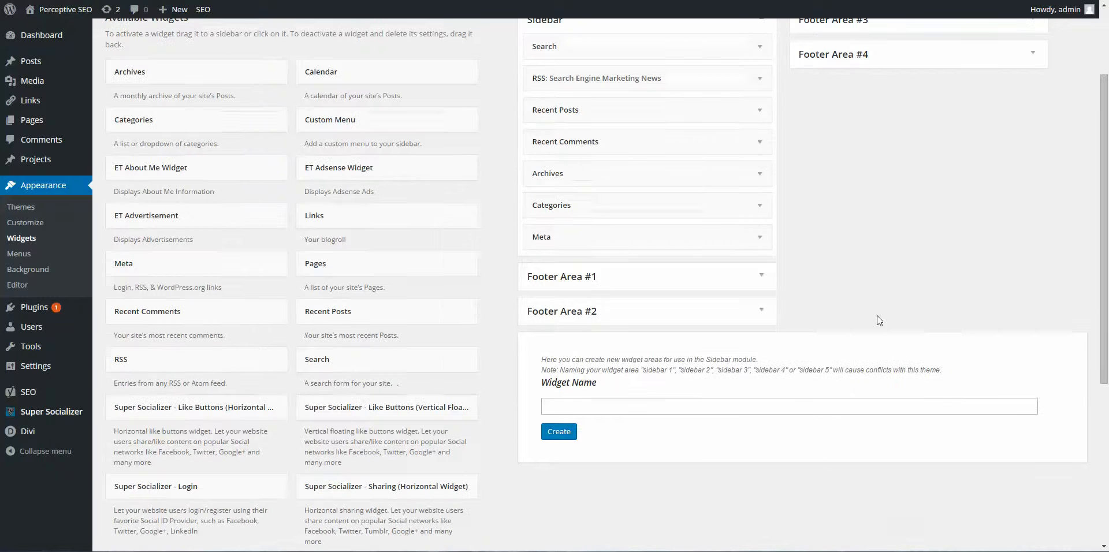
{"action": "left_click", "coordinate": [660, 407]}
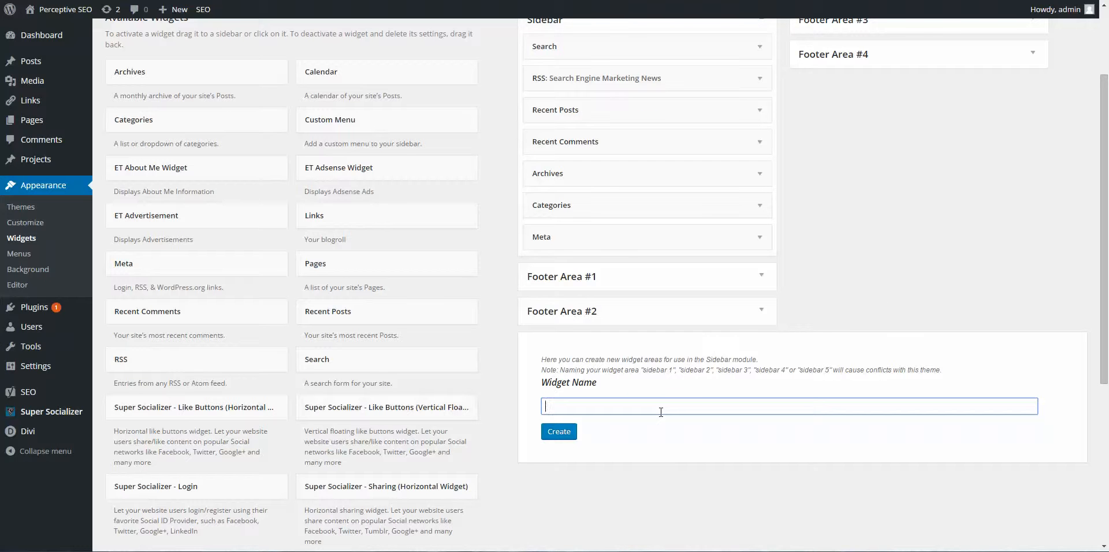
{"action": "scroll", "coordinate": [892, 276], "scroll_direction": "up", "scroll_amount": 2}
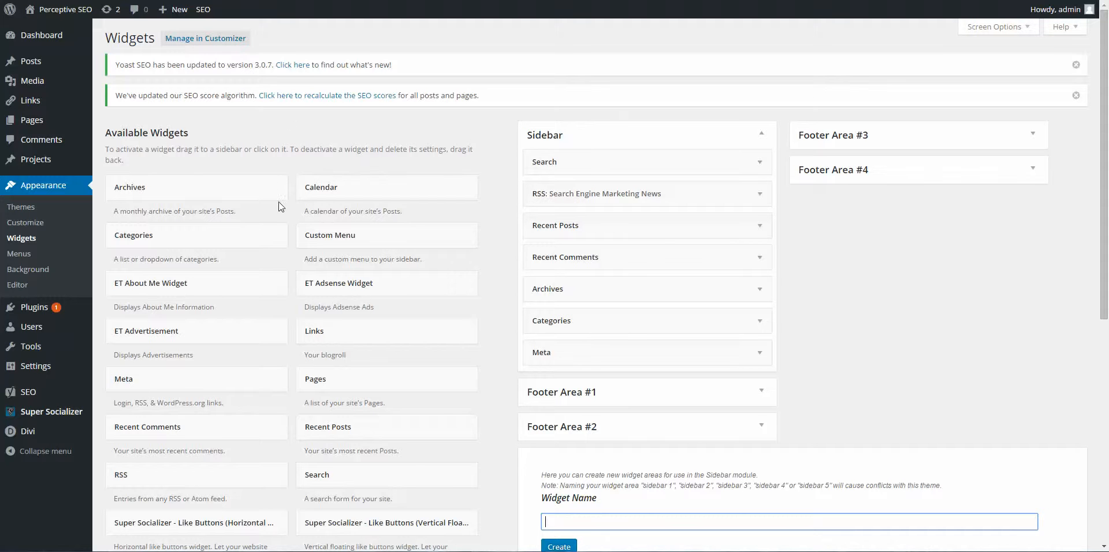
Look through the whole list of available and inactive widgets, and return to the live About page.
{"action": "scroll", "coordinate": [279, 206], "scroll_direction": "down", "scroll_amount": 1}
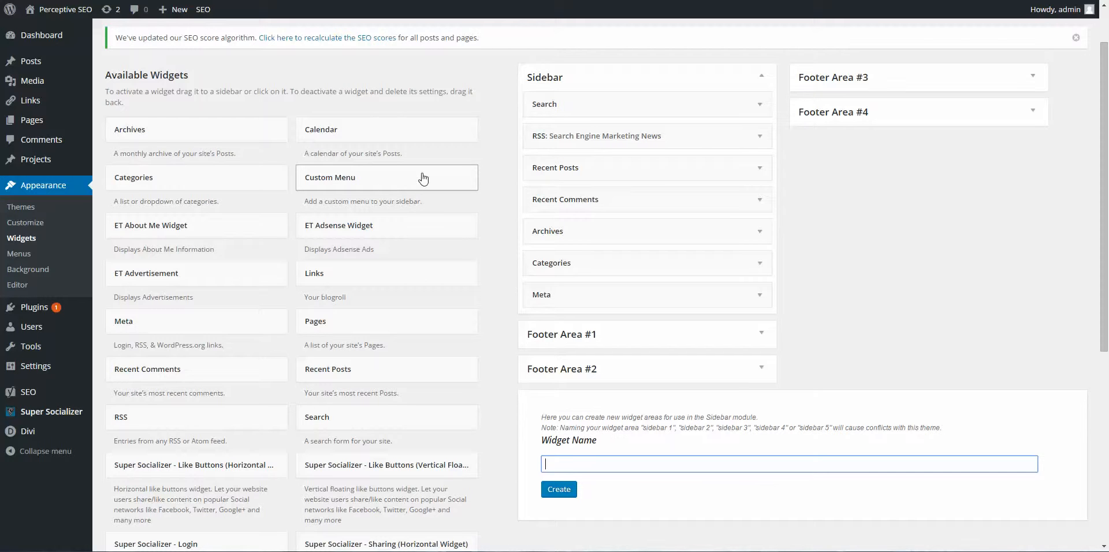
{"action": "scroll", "coordinate": [324, 209], "scroll_direction": "down", "scroll_amount": 2}
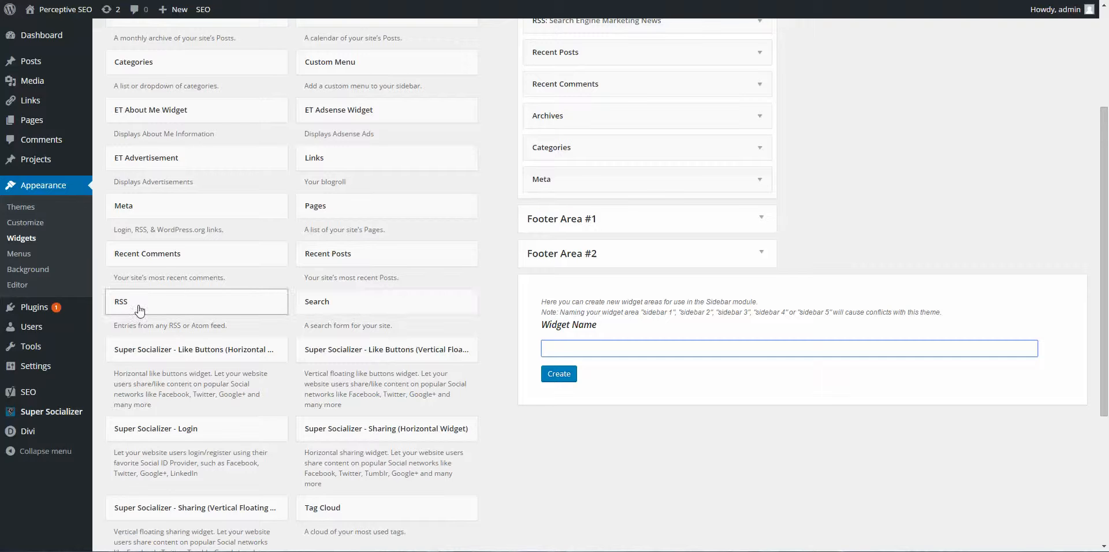
{"action": "scroll", "coordinate": [223, 235], "scroll_direction": "down", "scroll_amount": 4}
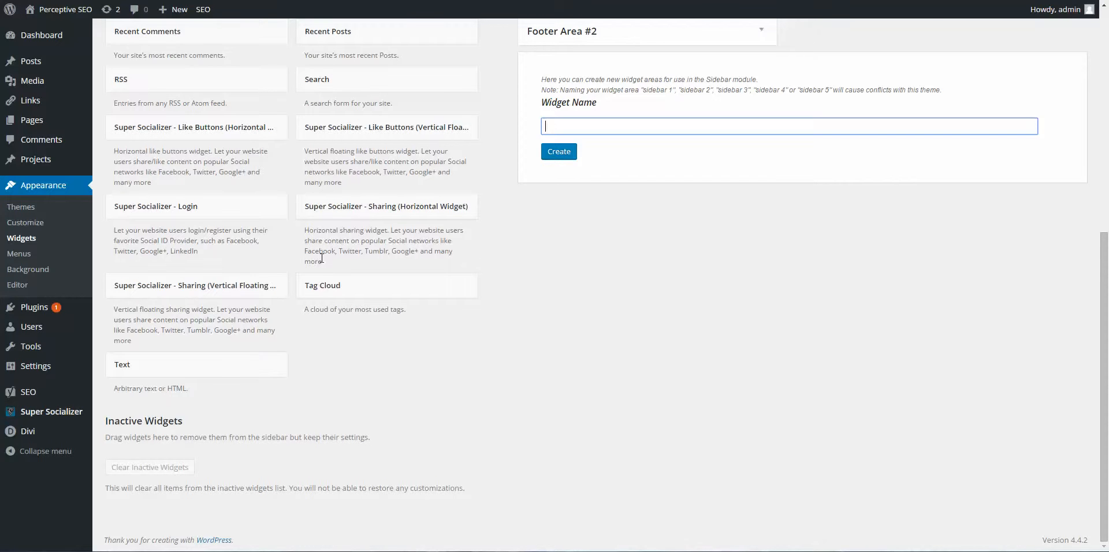
{"action": "scroll", "coordinate": [322, 258], "scroll_direction": "up", "scroll_amount": 7}
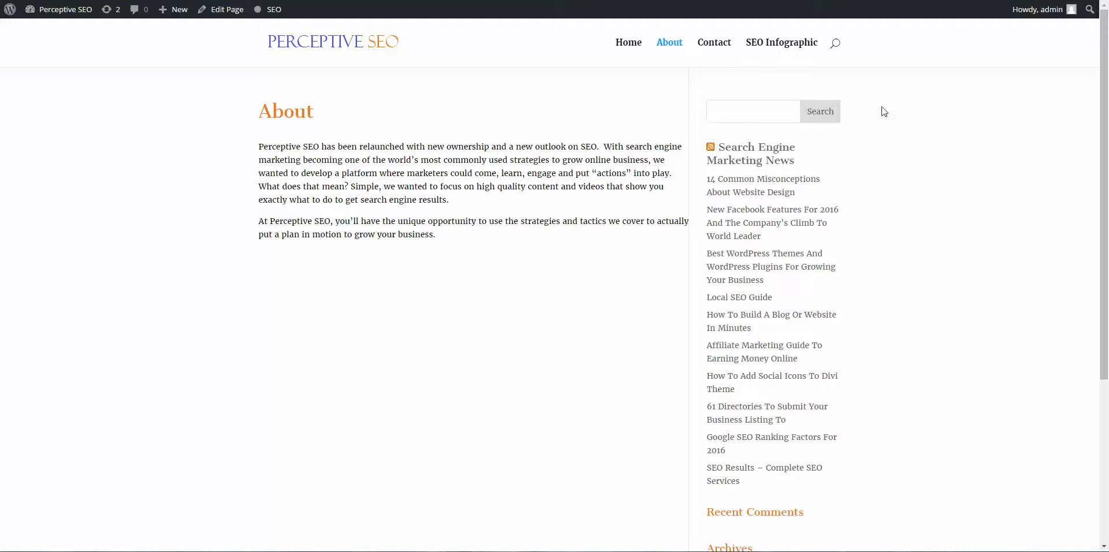
Look through the About page's sidebar, and move the Search Engine Marketing News RSS widget above Search in the Sidebar area.
{"action": "scroll", "coordinate": [790, 161], "scroll_direction": "down", "scroll_amount": 2}
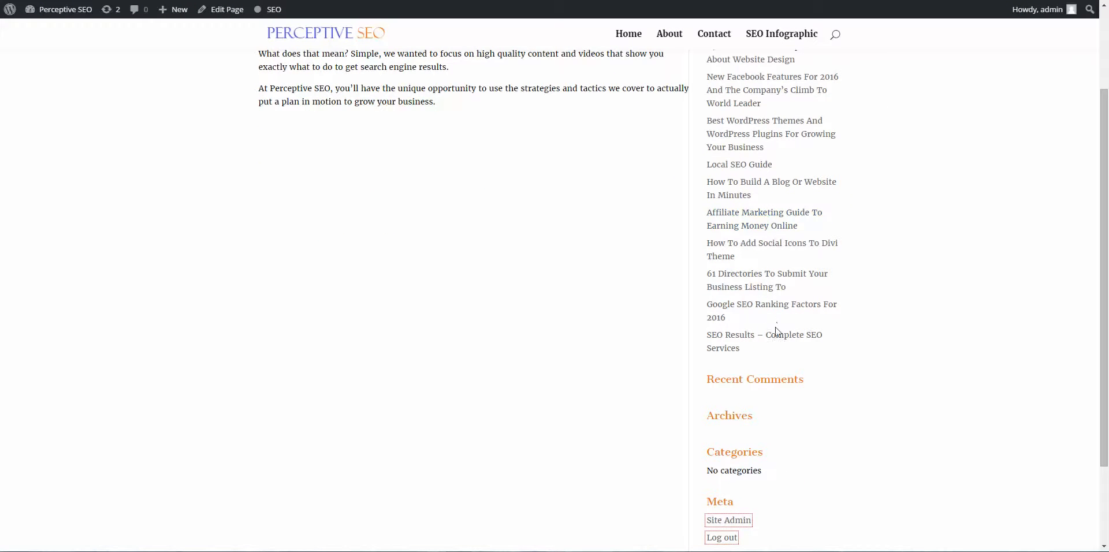
{"action": "scroll", "coordinate": [779, 171], "scroll_direction": "up", "scroll_amount": 1}
{"action": "scroll", "coordinate": [770, 146], "scroll_direction": "down", "scroll_amount": 2}
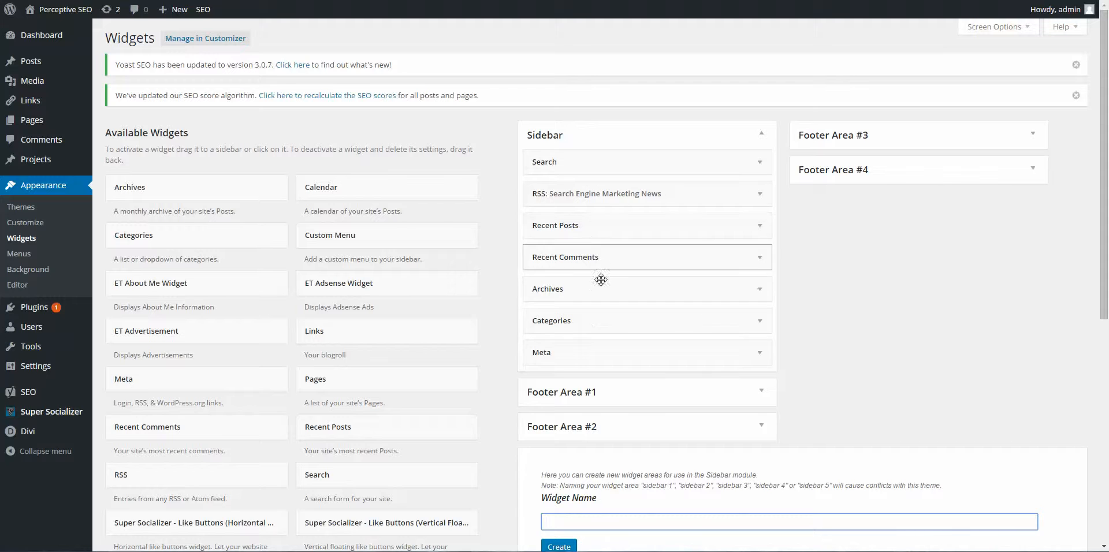
{"action": "left_click_drag", "start_coordinate": [587, 198], "coordinate": [585, 162]}
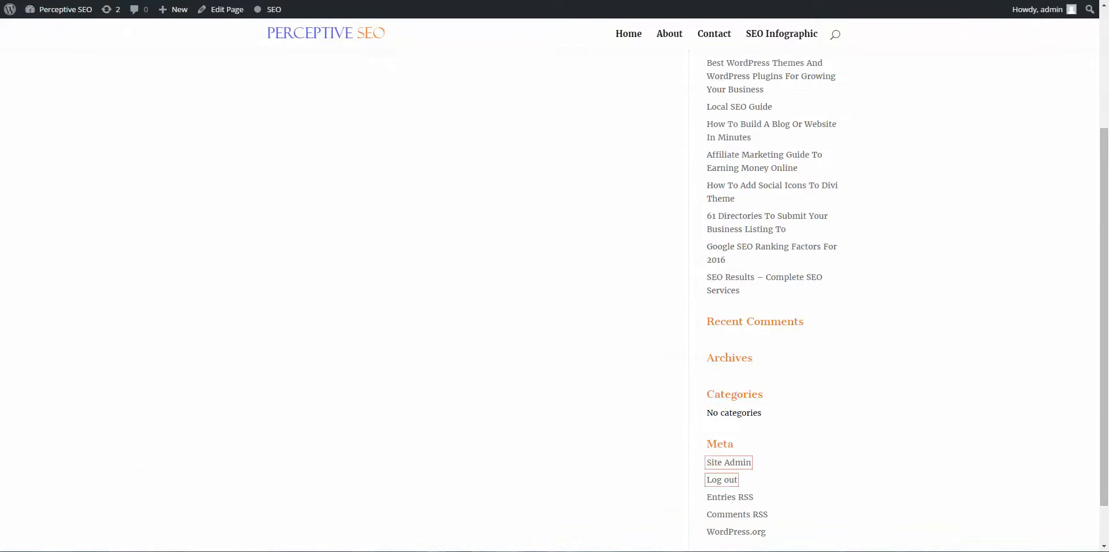
Reload the live About page to check the sidebar order, and expand the RSS widget's settings on the Widgets screen.
{"action": "key", "text": "F5"}
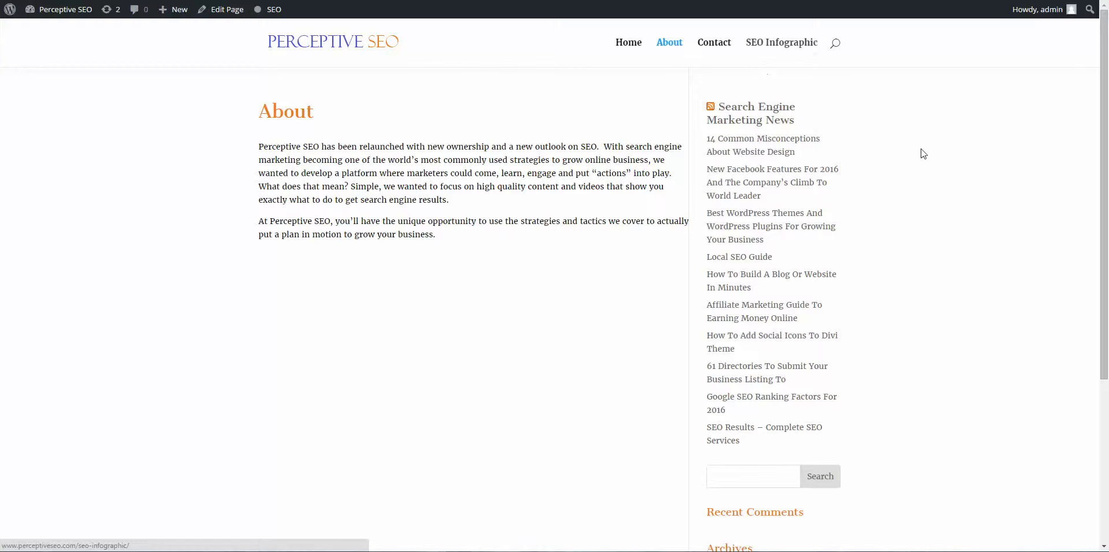
{"action": "scroll", "coordinate": [842, 289], "scroll_direction": "down", "scroll_amount": 1}
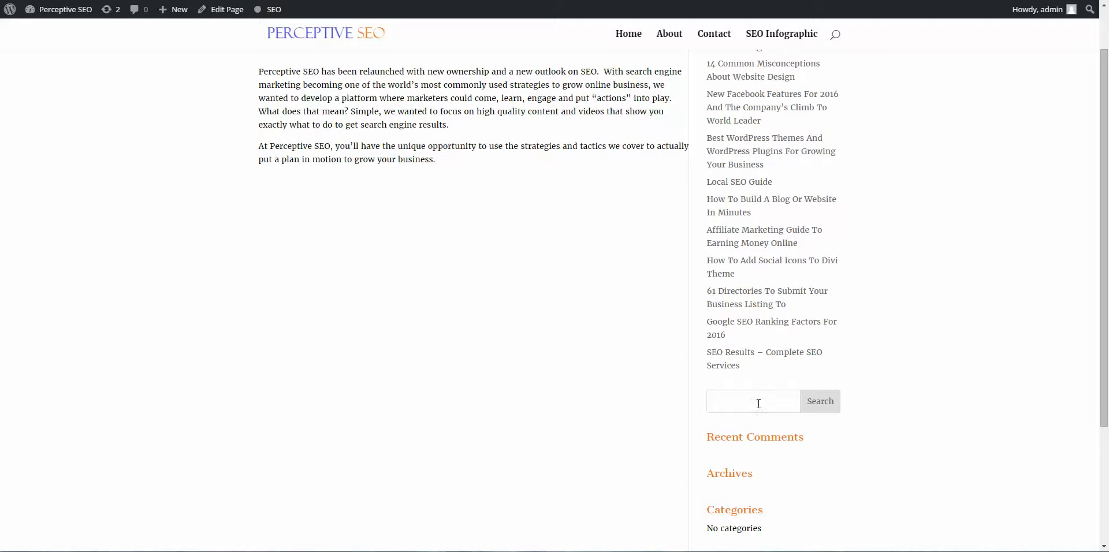
{"action": "scroll", "coordinate": [912, 332], "scroll_direction": "up", "scroll_amount": 1}
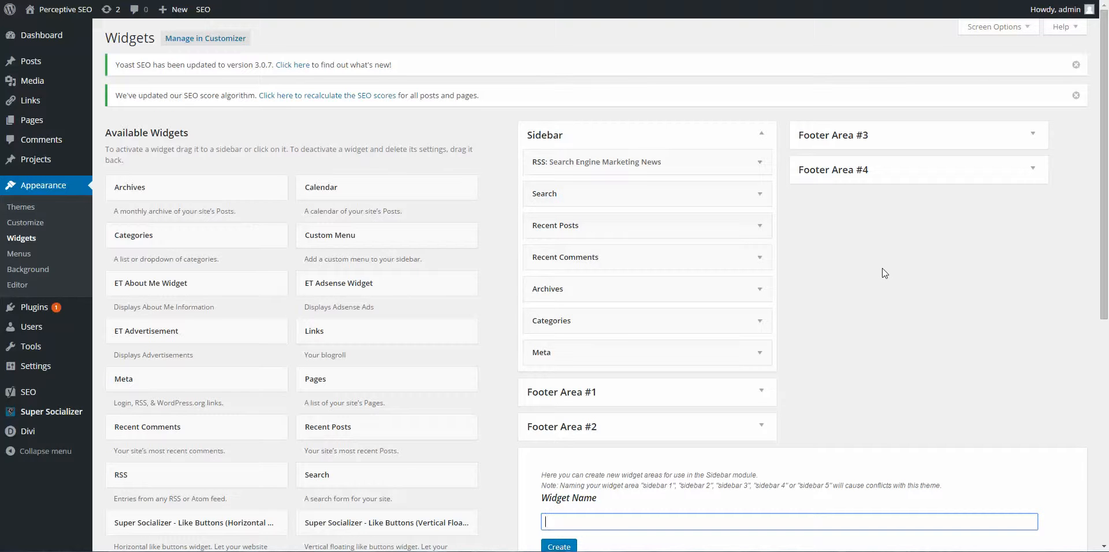
{"action": "left_click", "coordinate": [761, 164]}
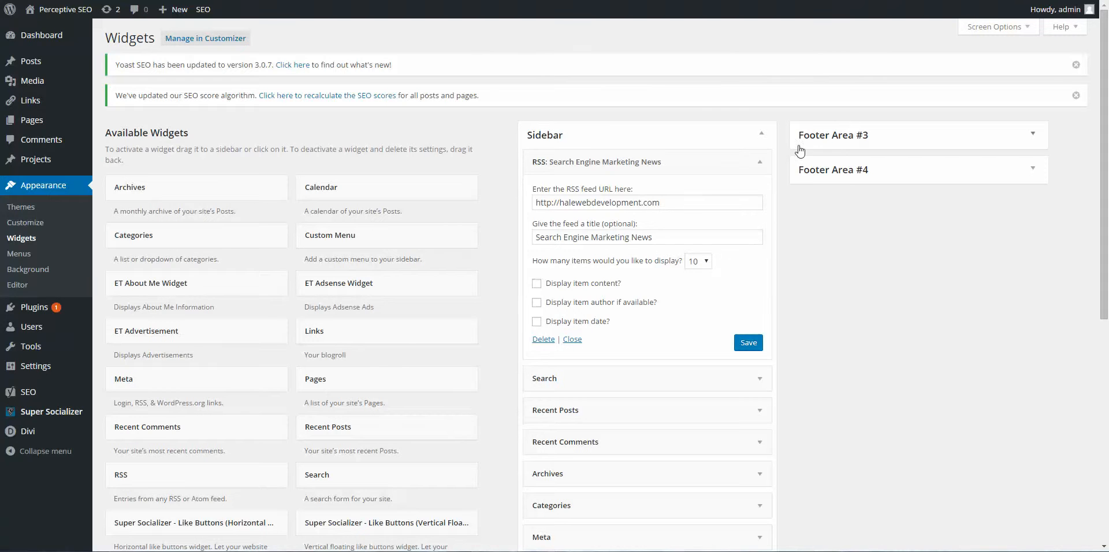
Add a Search widget to Footer Area #1, title it "Search" and save it.
{"action": "scroll", "coordinate": [802, 155], "scroll_direction": "down", "scroll_amount": 3}
{"action": "left_click", "coordinate": [762, 404]}
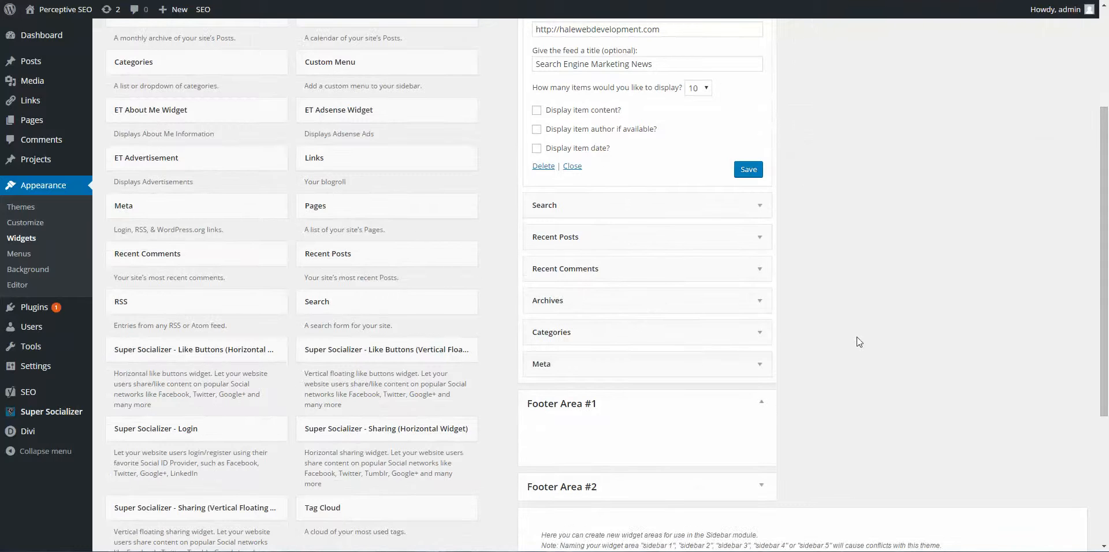
{"action": "scroll", "coordinate": [867, 337], "scroll_direction": "down", "scroll_amount": 1}
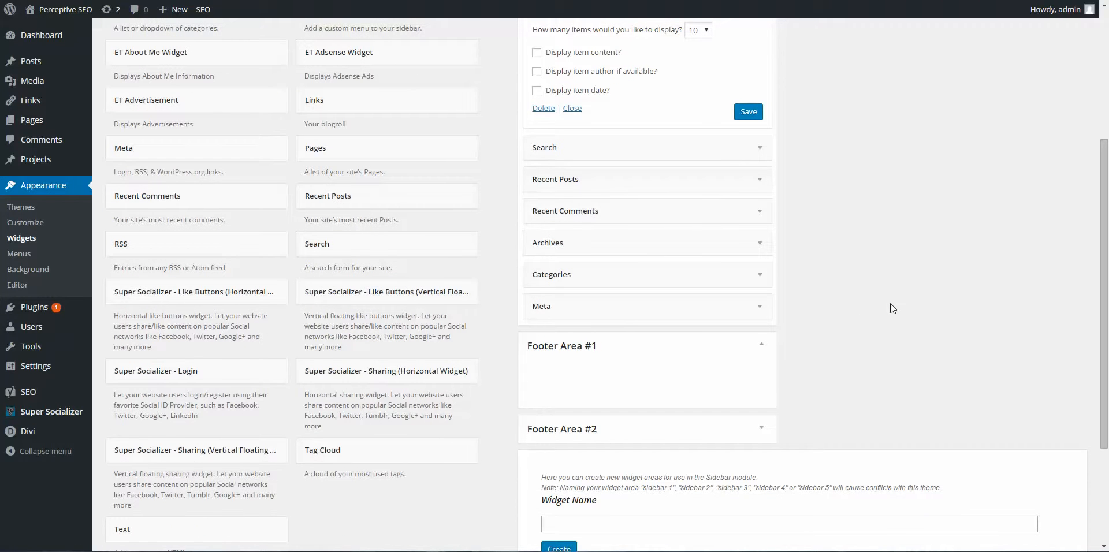
{"action": "left_click_drag", "start_coordinate": [389, 243], "coordinate": [645, 404]}
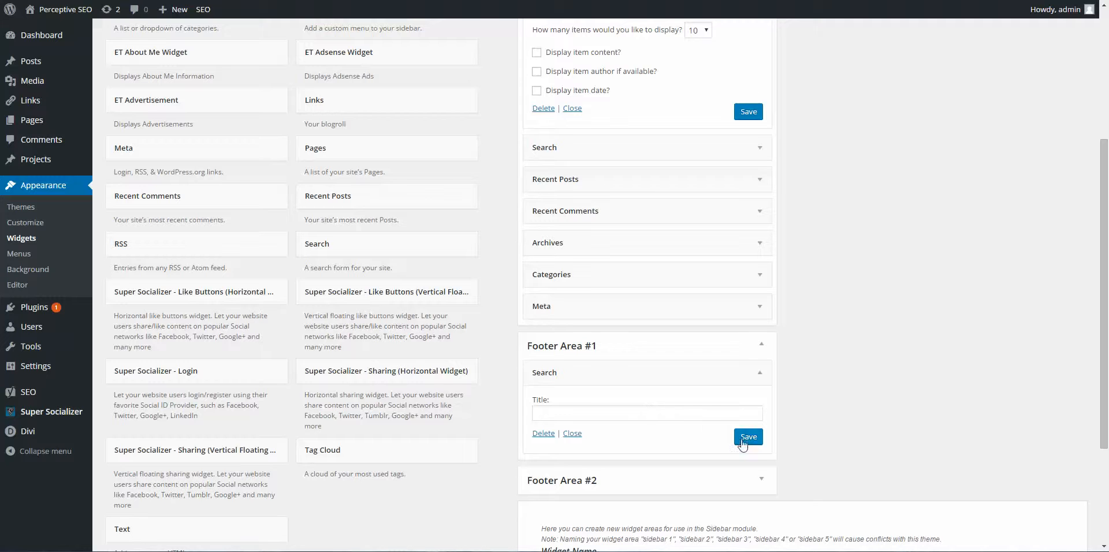
{"action": "left_click", "coordinate": [714, 415]}
{"action": "type", "text": "Search"}
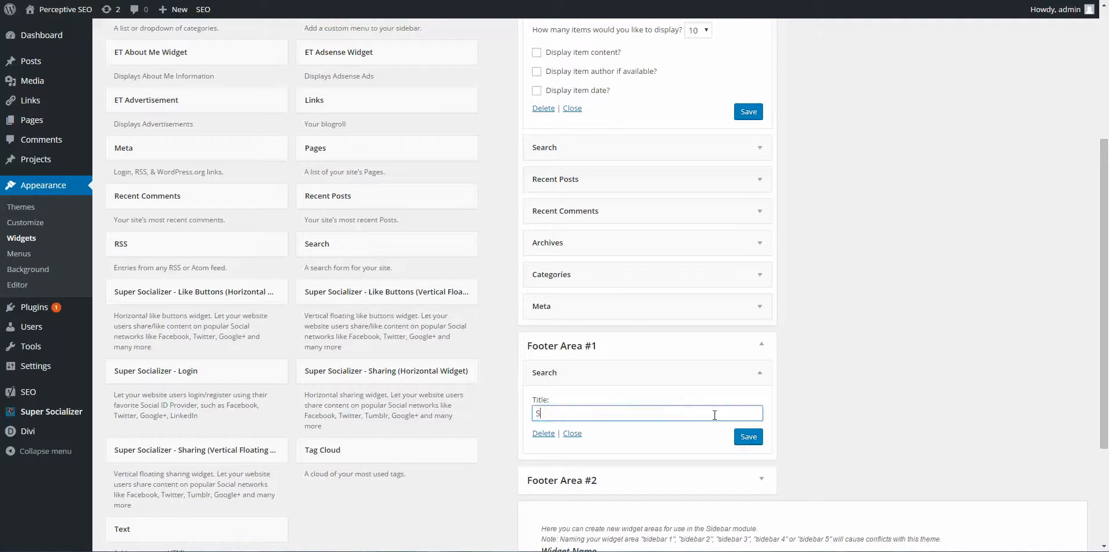
{"action": "left_click", "coordinate": [748, 440]}
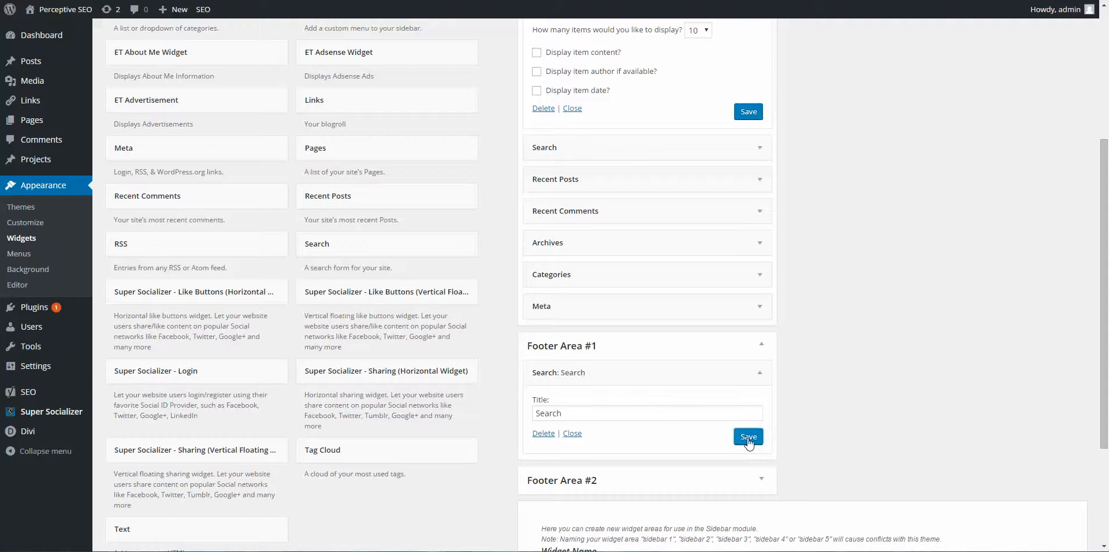
Add a Pages widget to Footer Area #2, title it "Our Pages" and save it.
{"action": "left_click", "coordinate": [341, 195]}
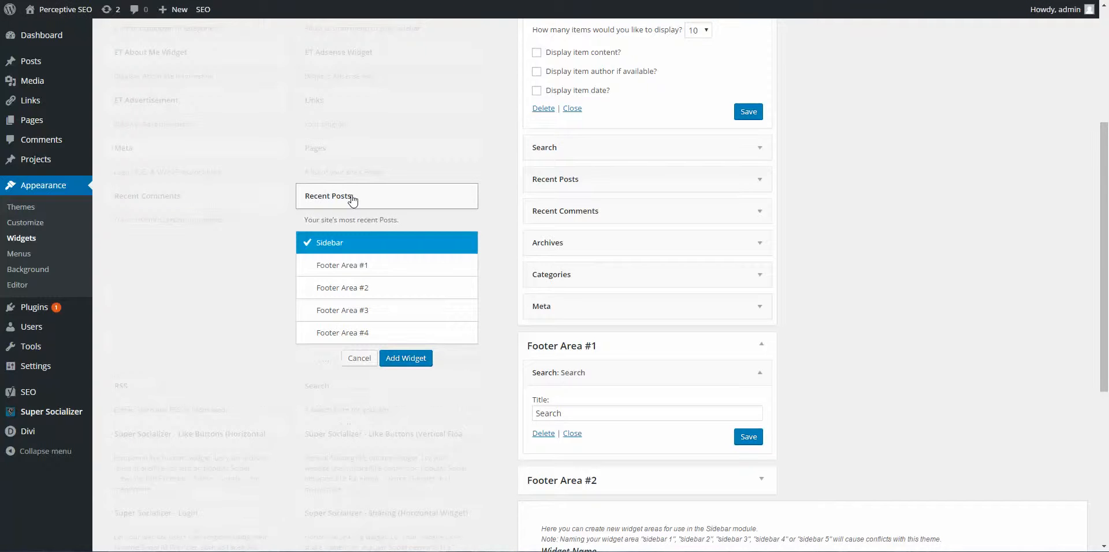
{"action": "left_click", "coordinate": [352, 199]}
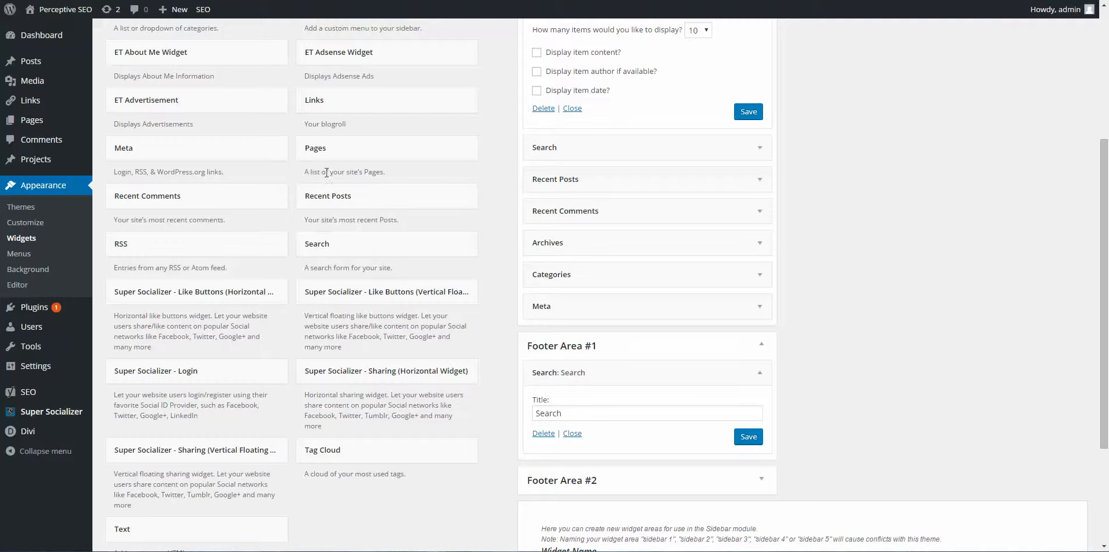
{"action": "left_click_drag", "start_coordinate": [328, 148], "coordinate": [349, 156]}
{"action": "left_click", "coordinate": [766, 479]}
{"action": "scroll", "coordinate": [332, 202], "scroll_direction": "down", "scroll_amount": 2}
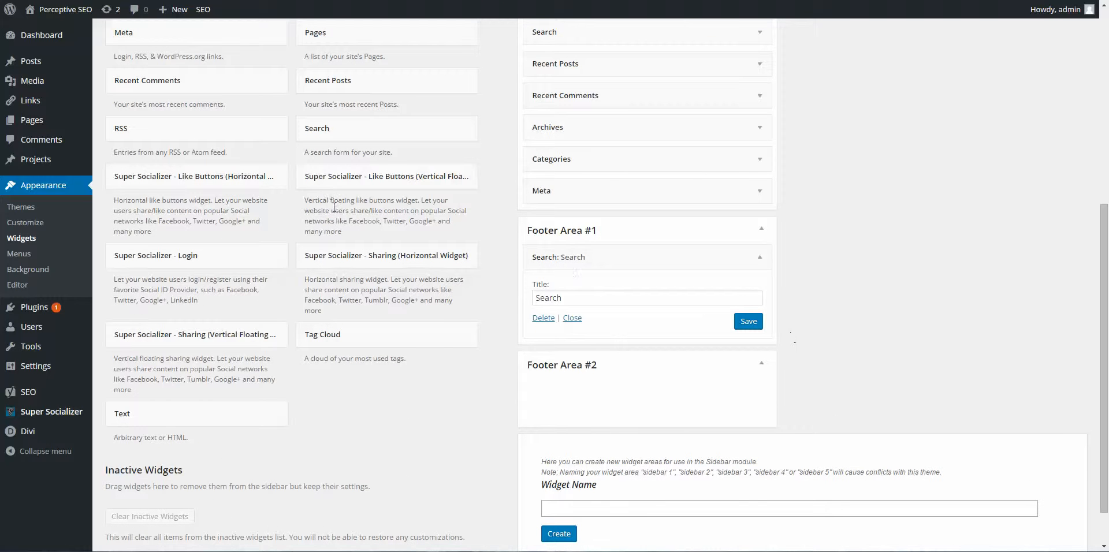
{"action": "left_click_drag", "start_coordinate": [329, 46], "coordinate": [616, 453]}
{"action": "scroll", "coordinate": [616, 454], "scroll_direction": "down", "scroll_amount": 2}
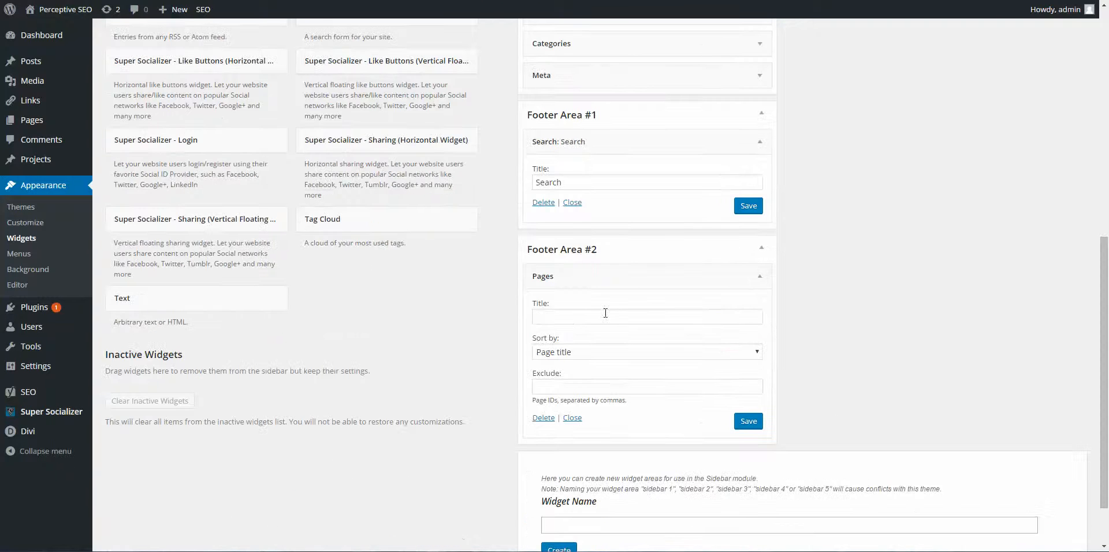
{"action": "left_click", "coordinate": [576, 317]}
{"action": "type", "text": "Our Pages"}
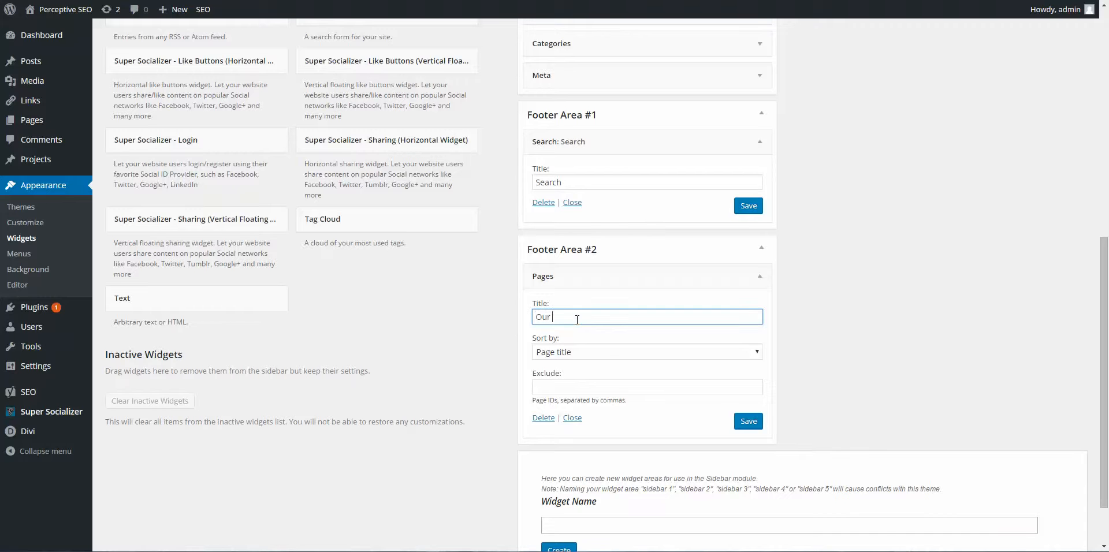
{"action": "left_click", "coordinate": [747, 424]}
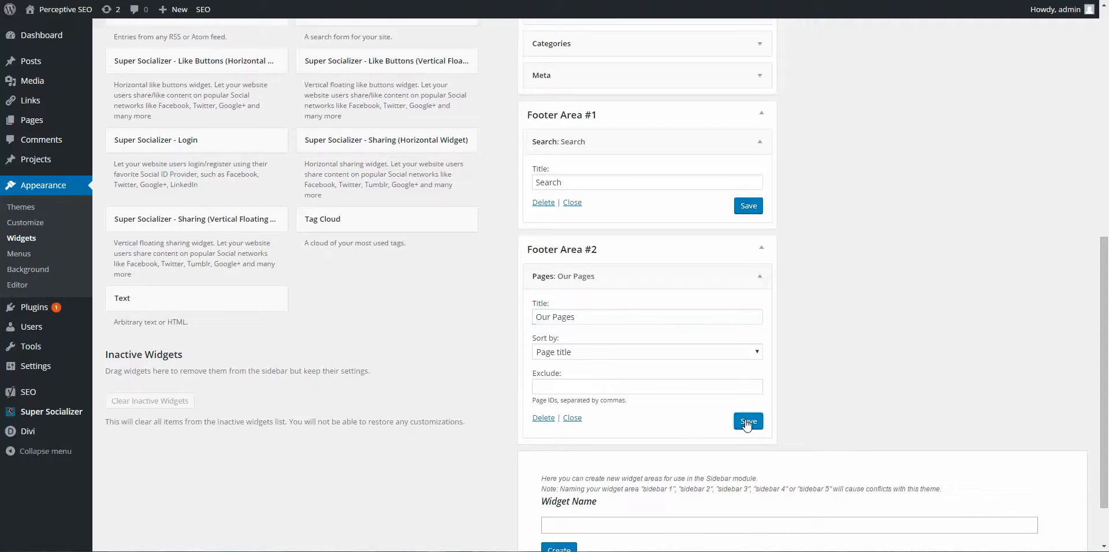
Collapse both footer areas, and reload the live About page to check the new widgets in its footer.
{"action": "left_click", "coordinate": [761, 254]}
{"action": "left_click", "coordinate": [763, 188]}
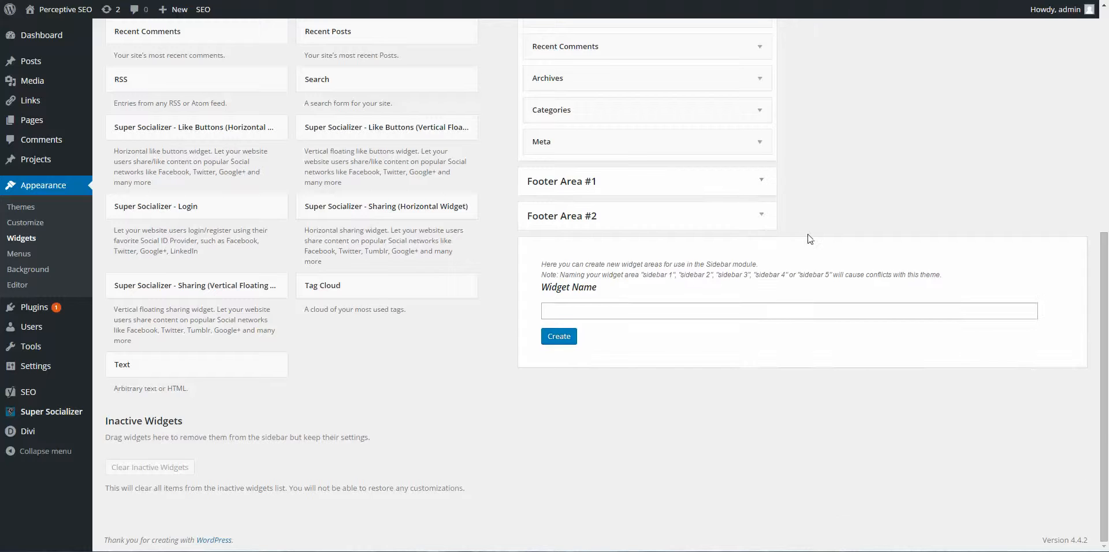
{"action": "scroll", "coordinate": [850, 257], "scroll_direction": "up", "scroll_amount": 7}
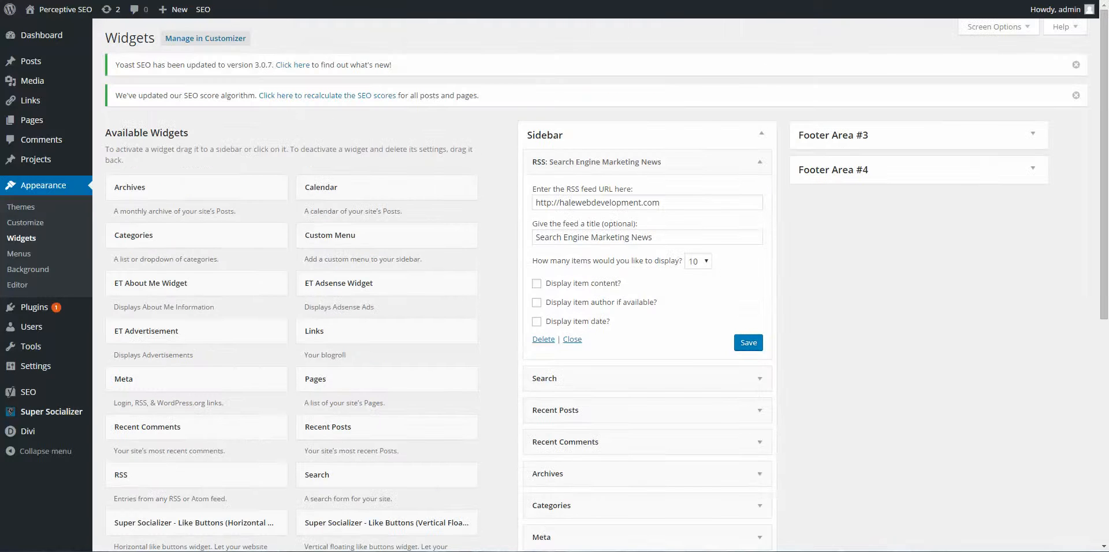
{"action": "key", "text": "ctrl+Tab"}
{"action": "scroll", "coordinate": [335, 346], "scroll_direction": "down", "scroll_amount": 4}
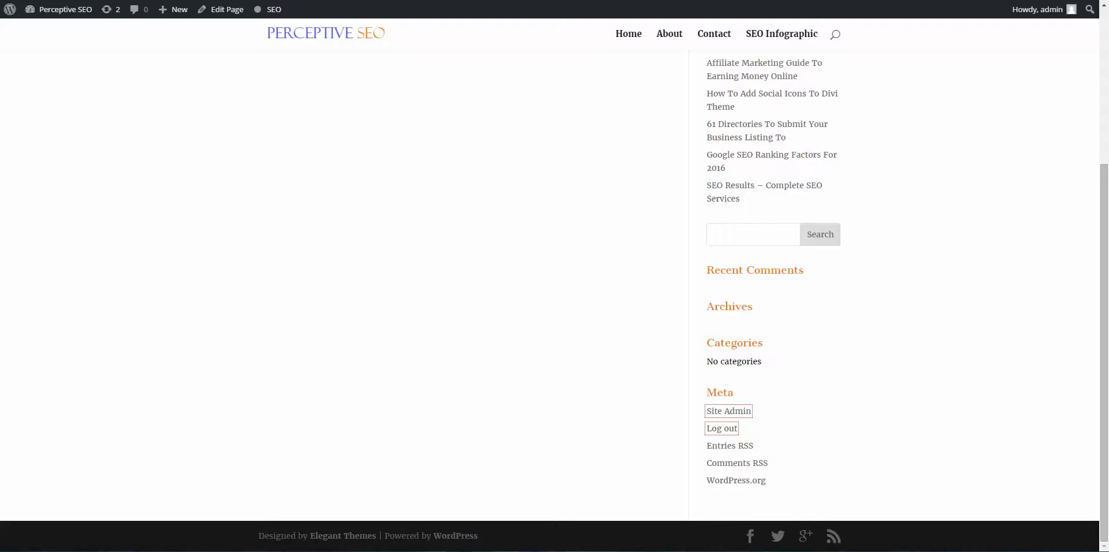
{"action": "key", "text": "F5"}
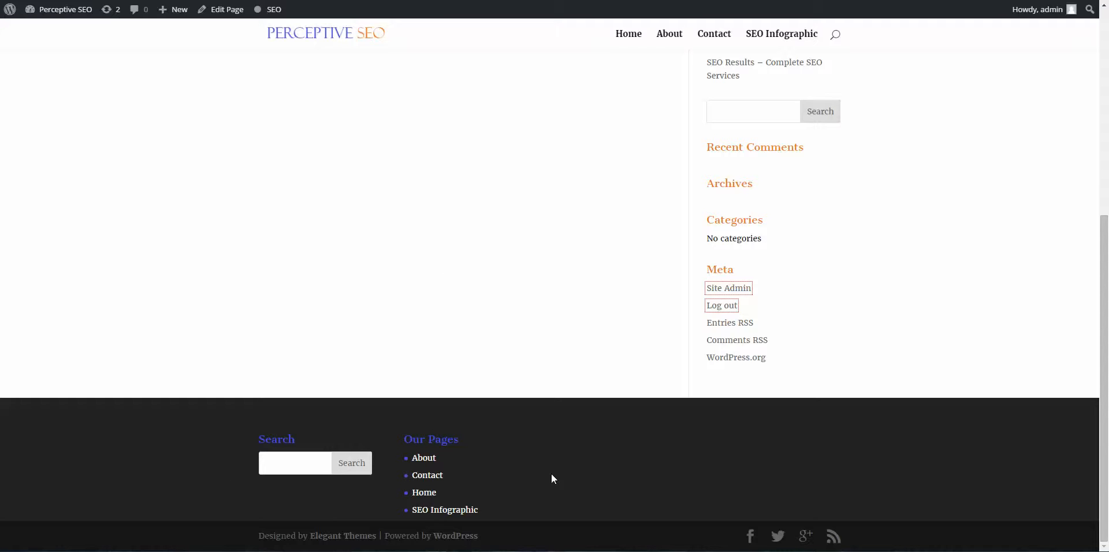
{"action": "key", "text": "Home"}
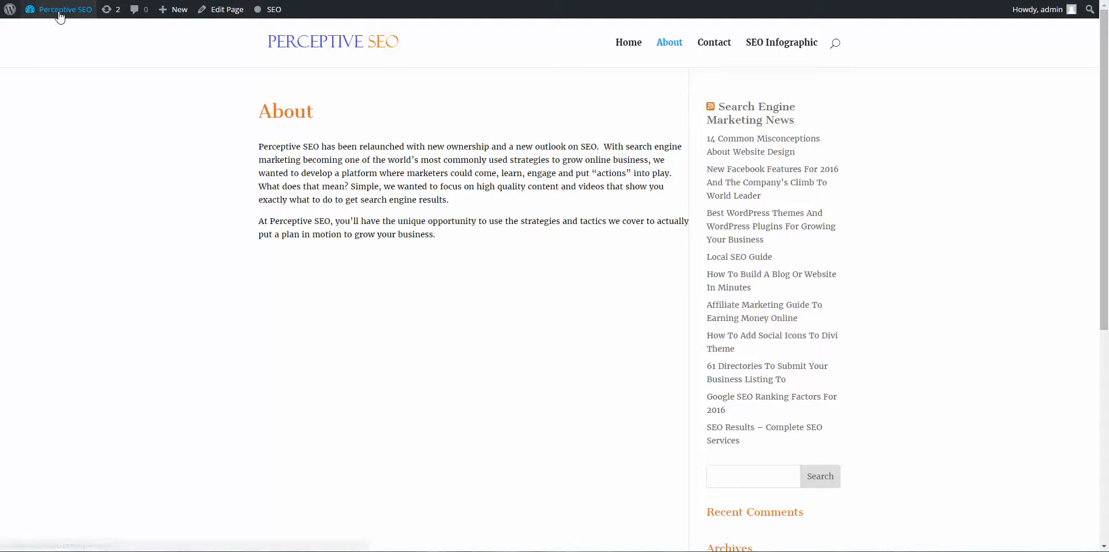
Open the admin dashboard from the About page, view the Appearance options and return to the live home page.
{"action": "mouse_move", "coordinate": [58, 9]}
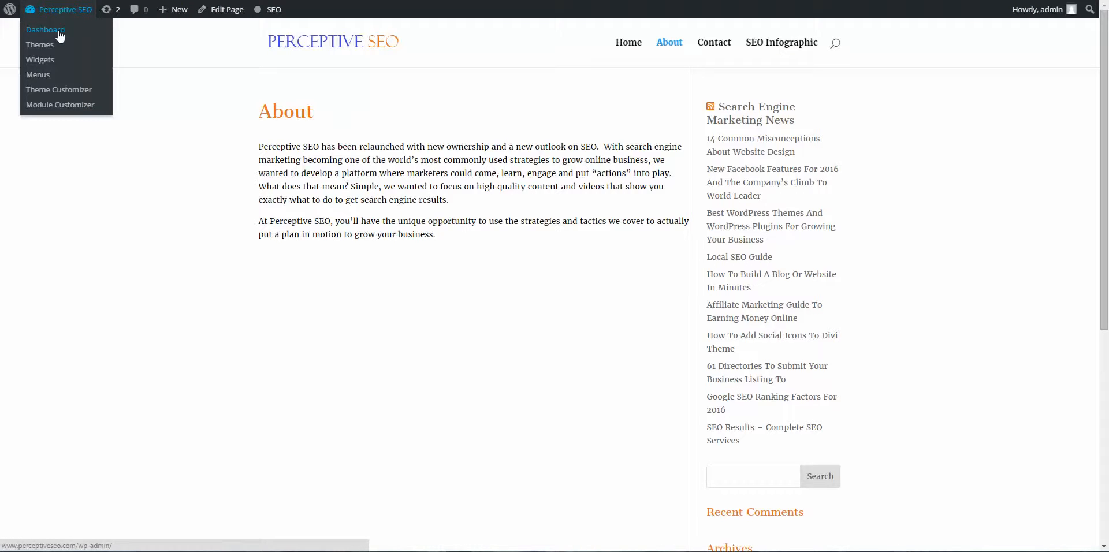
{"action": "left_click", "coordinate": [59, 33]}
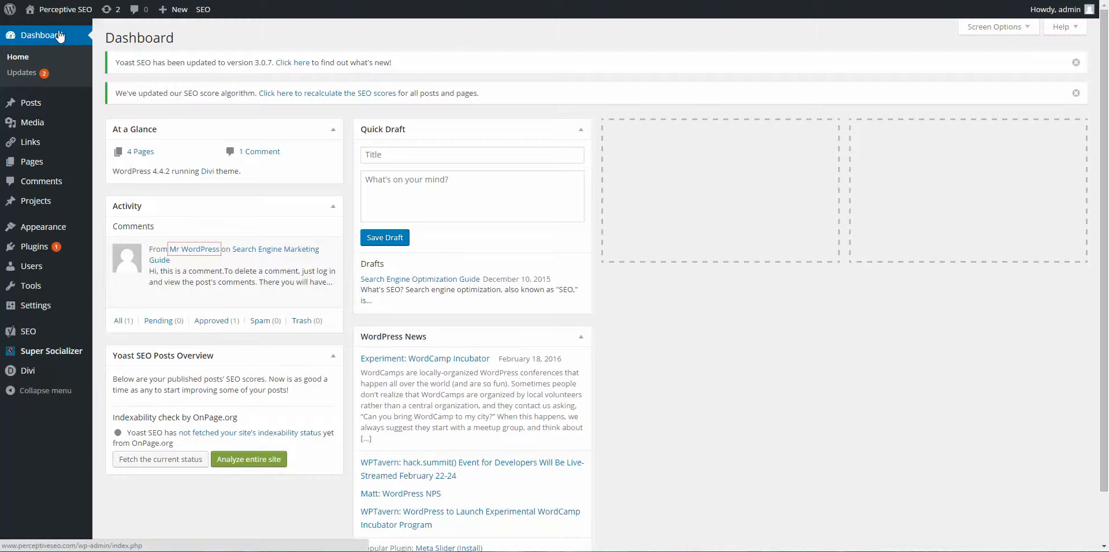
{"action": "mouse_move", "coordinate": [72, 233]}
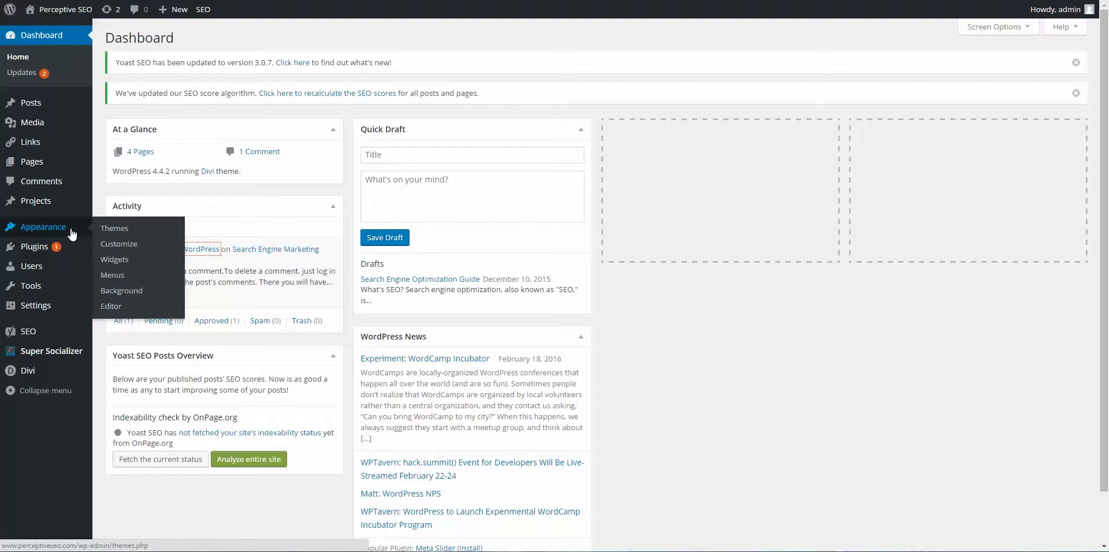
{"action": "mouse_move", "coordinate": [68, 9]}
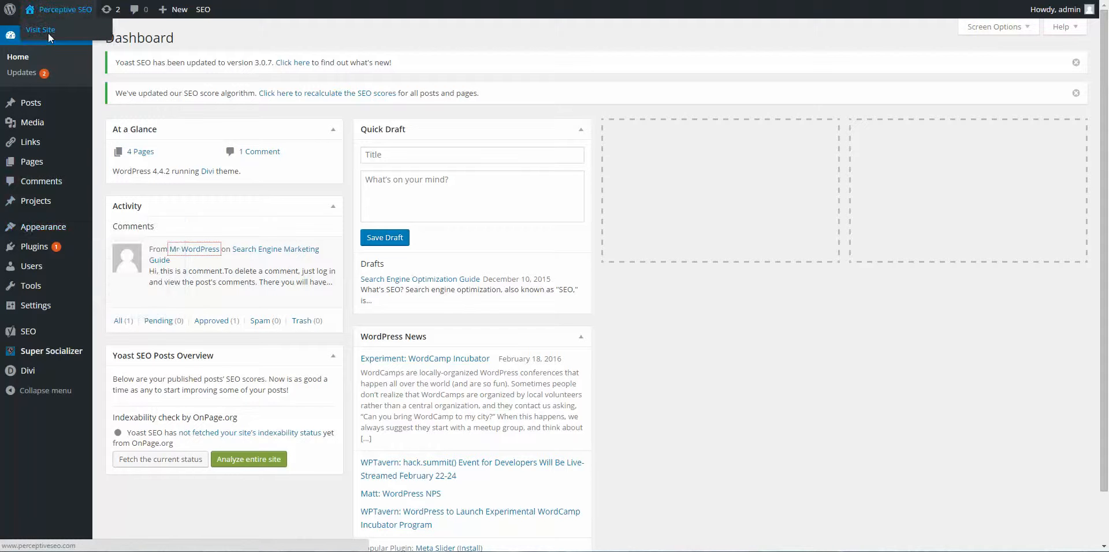
{"action": "left_click", "coordinate": [48, 34]}
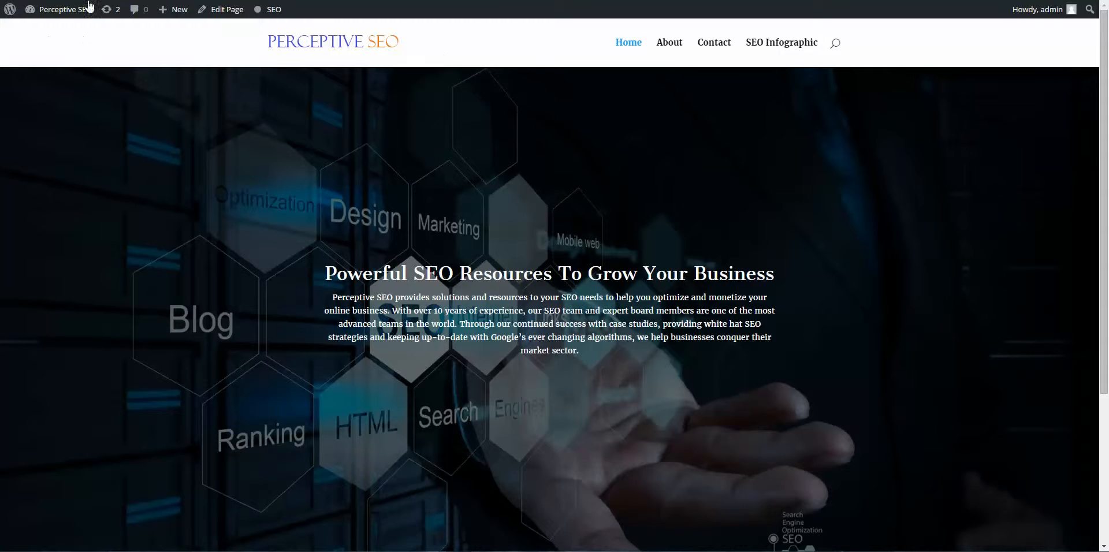
Open the Theme Customizer, examine the Footer section and its Layout options, and close the customizer.
{"action": "mouse_move", "coordinate": [88, 7]}
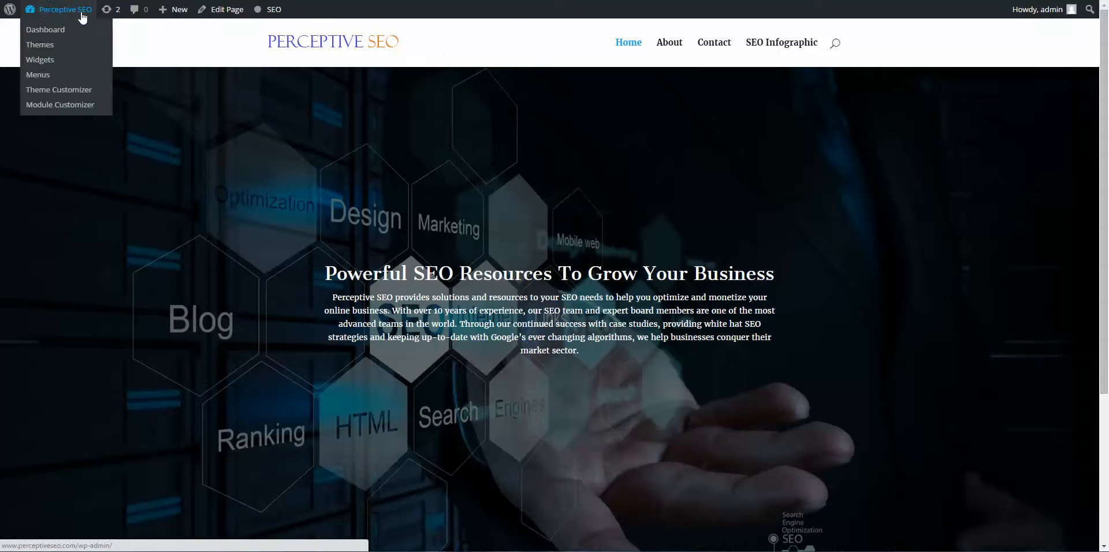
{"action": "left_click", "coordinate": [74, 90]}
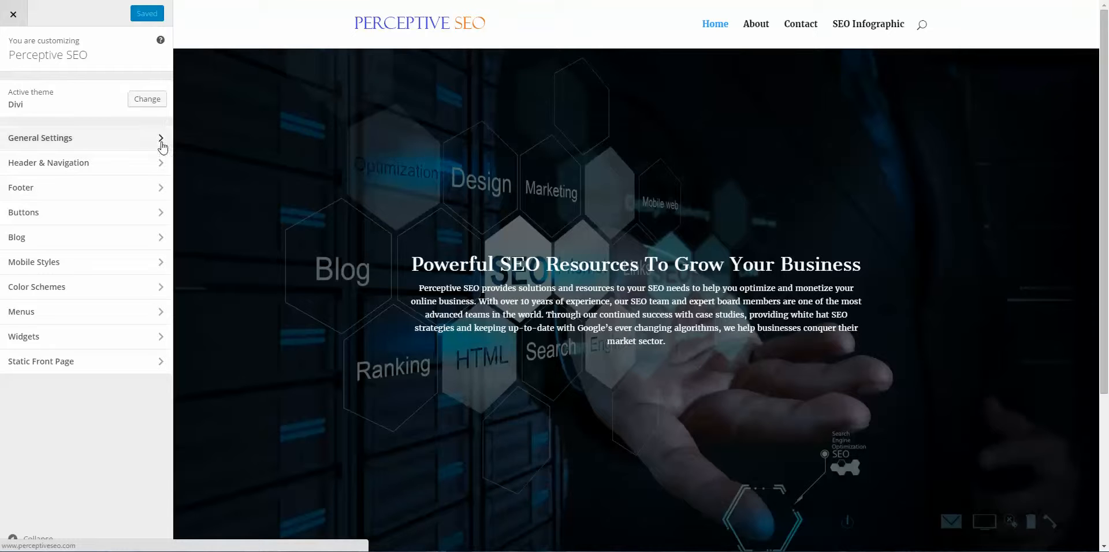
{"action": "left_click", "coordinate": [158, 188]}
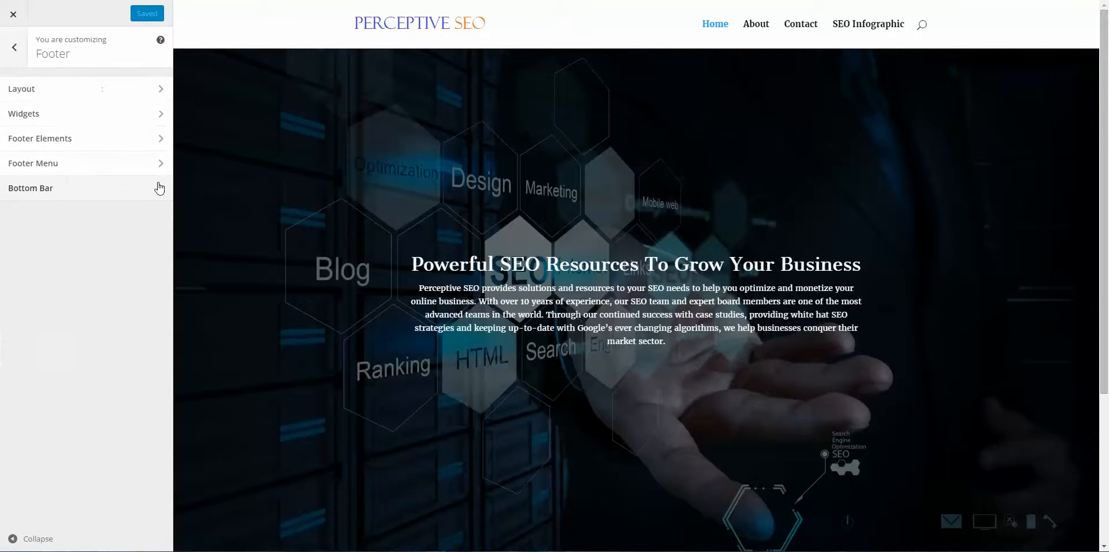
{"action": "left_click", "coordinate": [143, 101]}
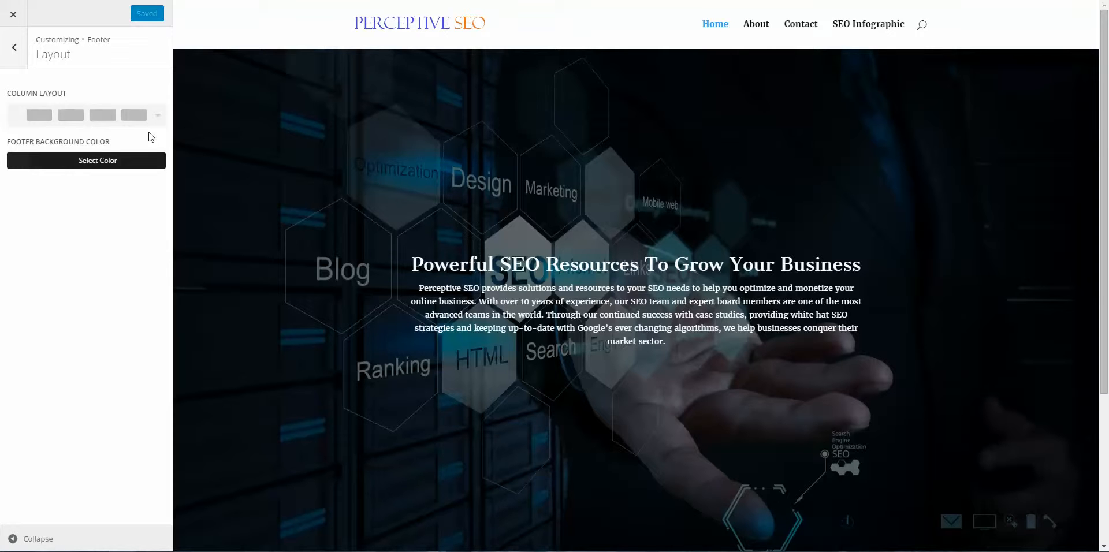
{"action": "left_click", "coordinate": [15, 47]}
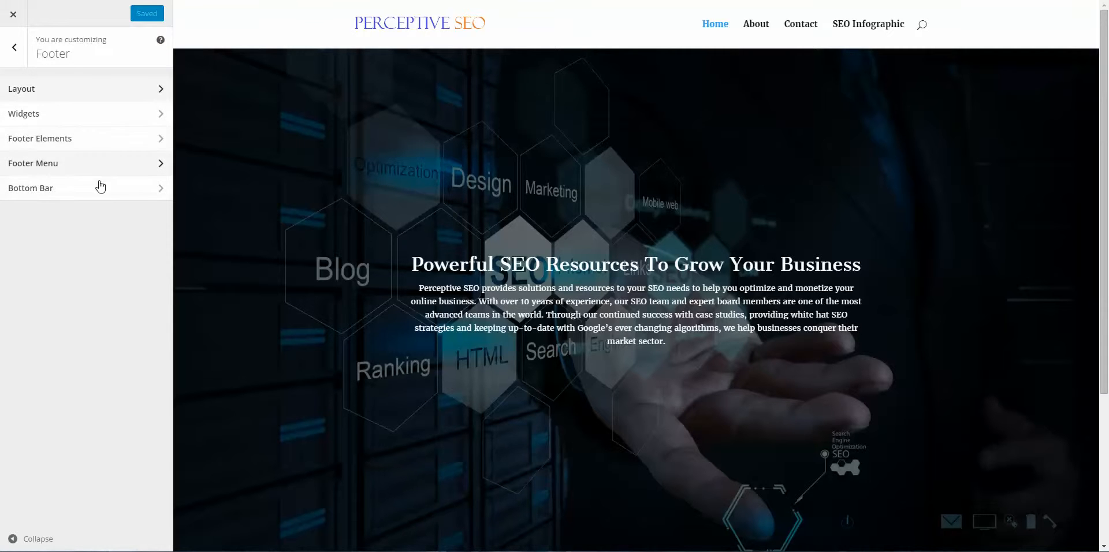
{"action": "left_click", "coordinate": [14, 48]}
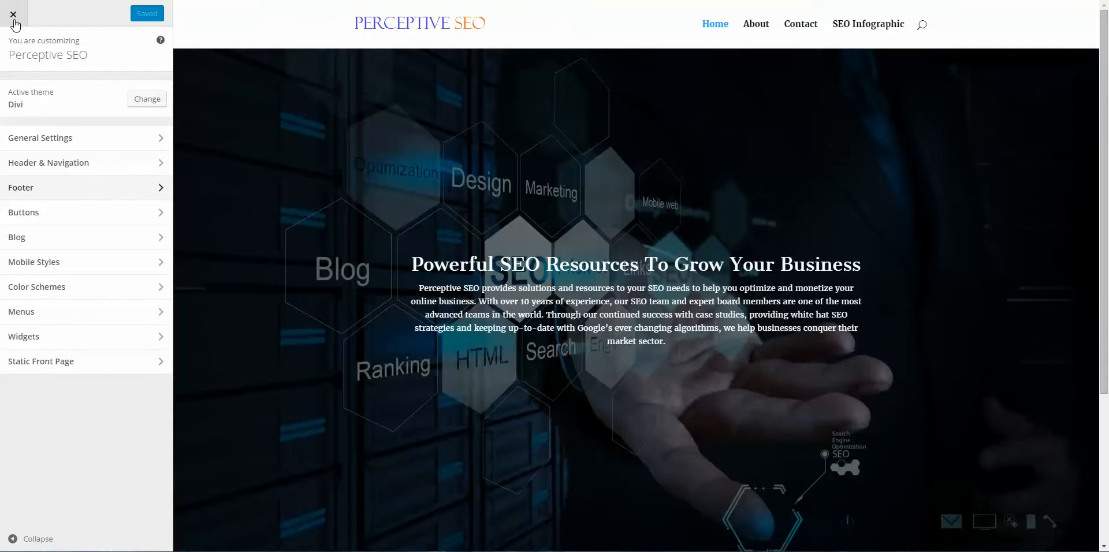
{"action": "left_click", "coordinate": [15, 23]}
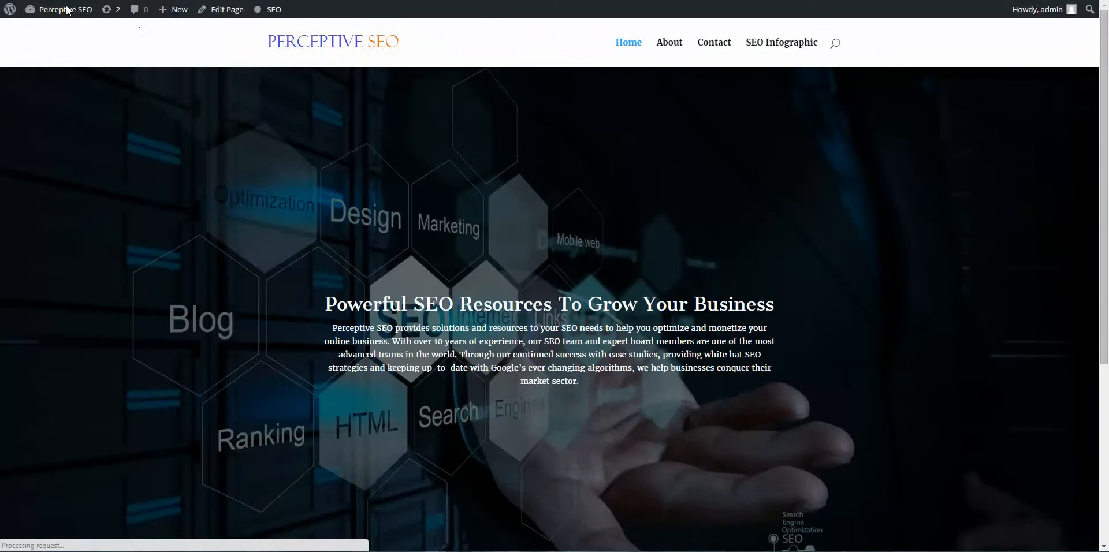
Open the admin dashboard, go to the theme Editor and examine the Divi stylesheet (style.css) and its list of templates.
{"action": "mouse_move", "coordinate": [65, 9]}
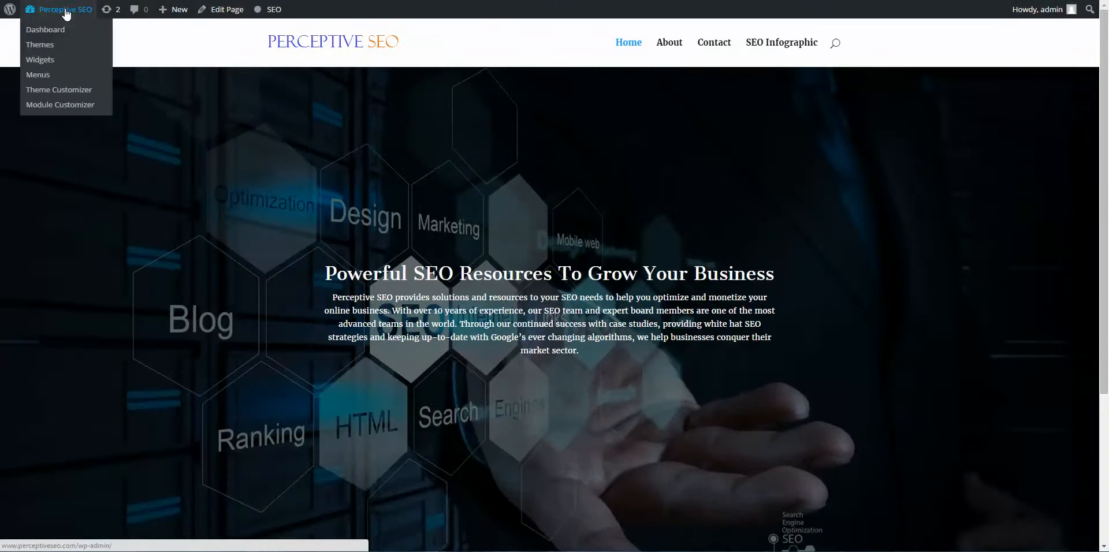
{"action": "left_click", "coordinate": [63, 38]}
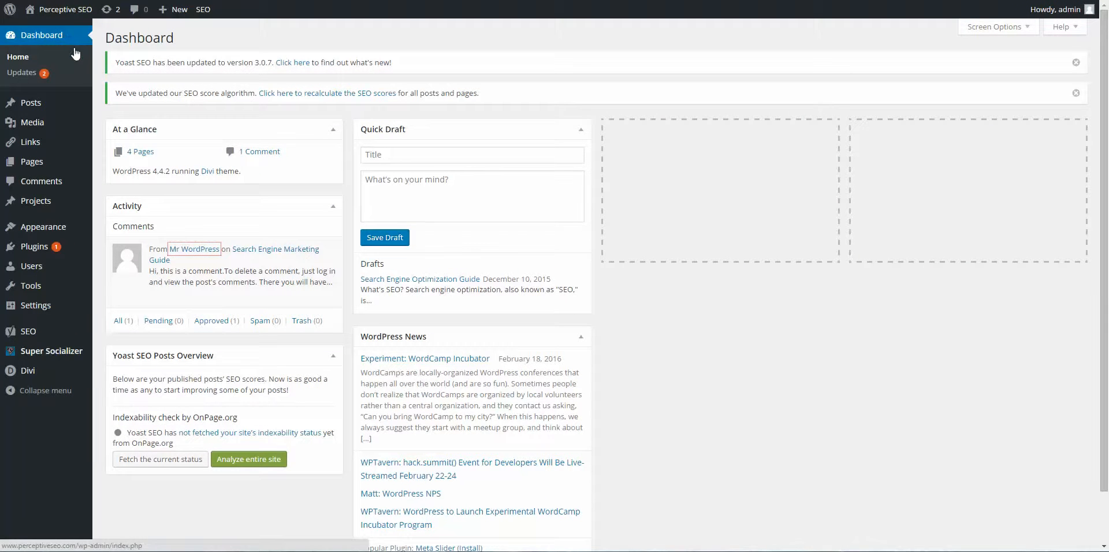
{"action": "scroll", "coordinate": [46, 93], "scroll_direction": "down", "scroll_amount": 1}
{"action": "mouse_move", "coordinate": [57, 233]}
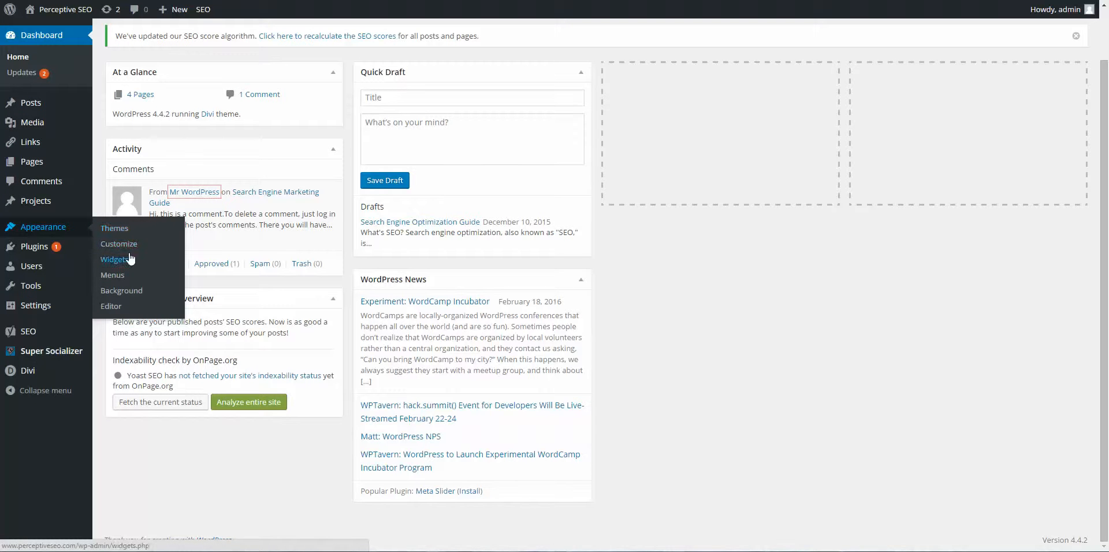
{"action": "left_click", "coordinate": [116, 306]}
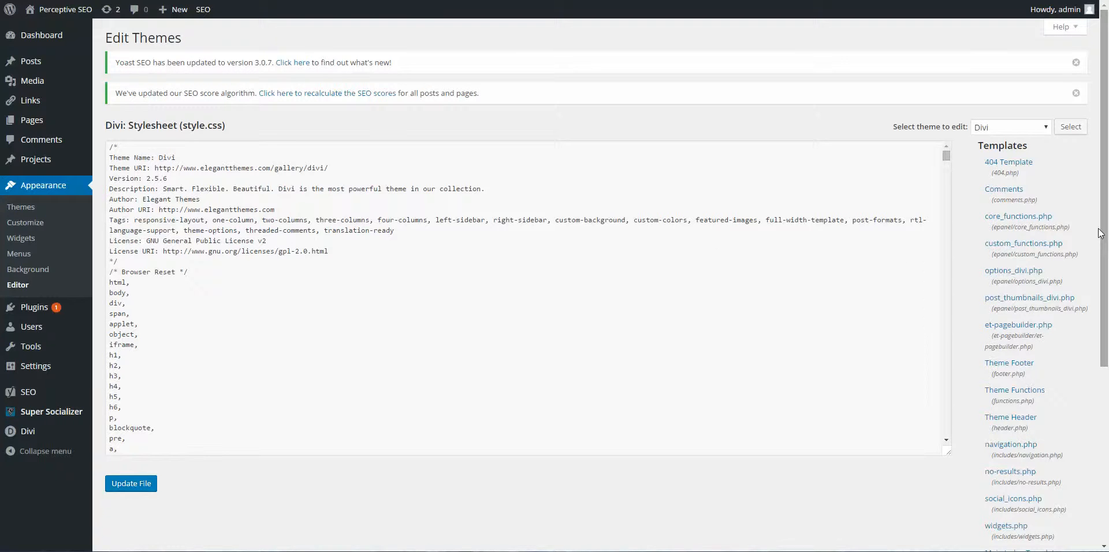
{"action": "scroll", "coordinate": [1056, 229], "scroll_direction": "down", "scroll_amount": 1}
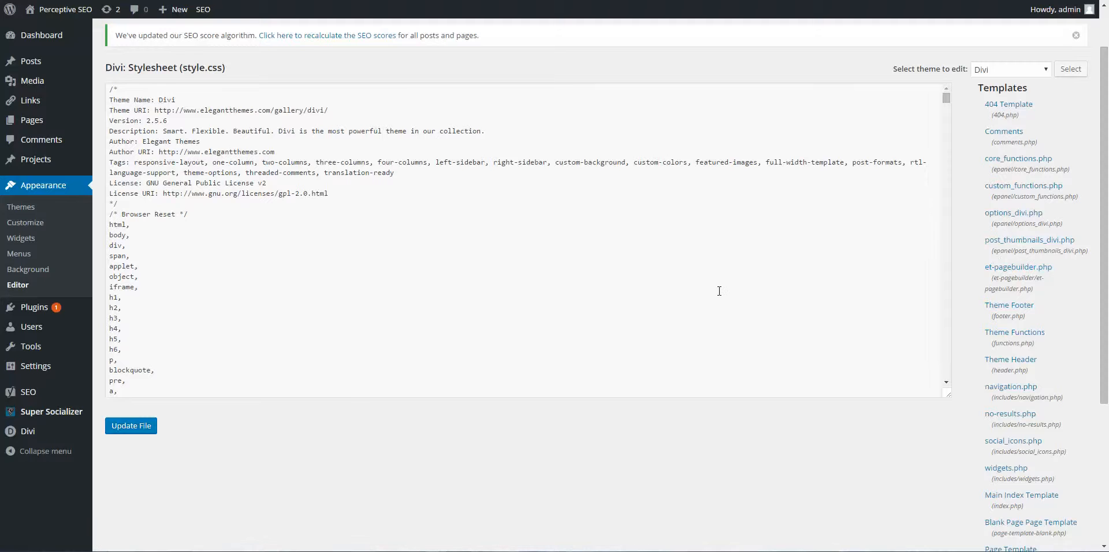
{"action": "scroll", "coordinate": [718, 290], "scroll_direction": "up", "scroll_amount": 1}
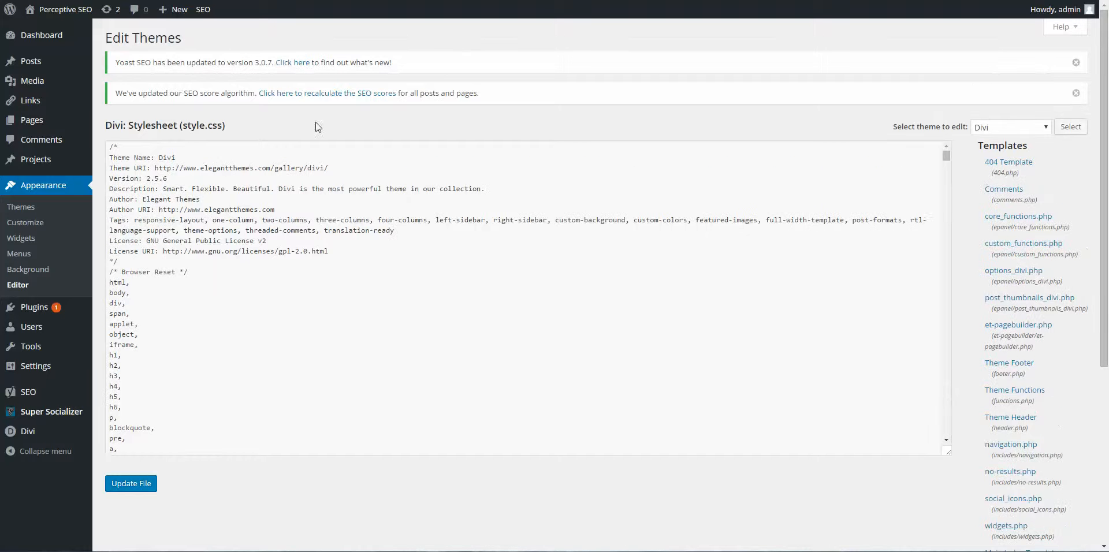
Open the SEM Ranks image from the Media Library and set both its title and alt text to "SEO Ranks".
{"action": "left_click", "coordinate": [36, 82]}
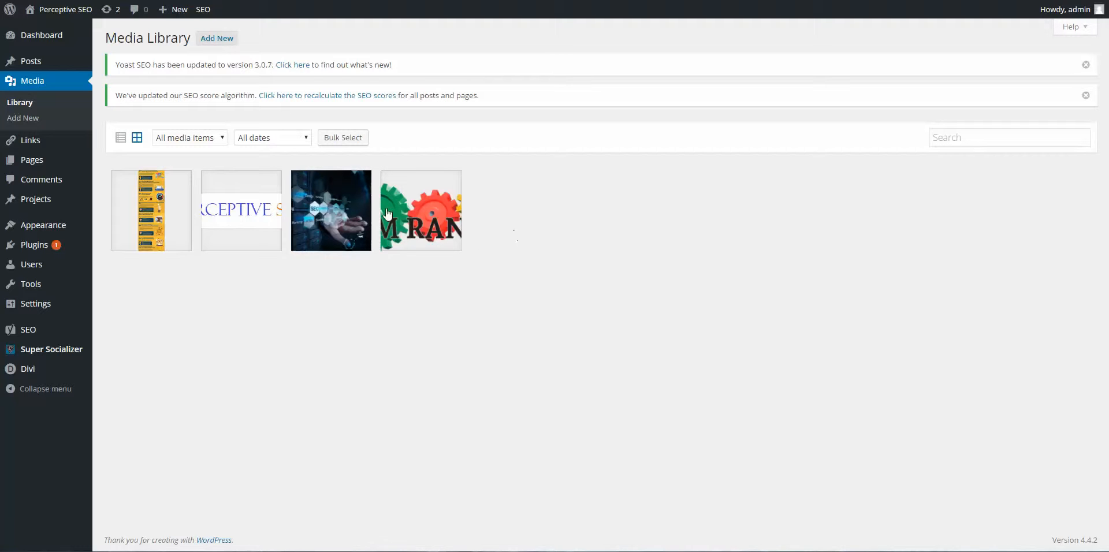
{"action": "left_click", "coordinate": [415, 231]}
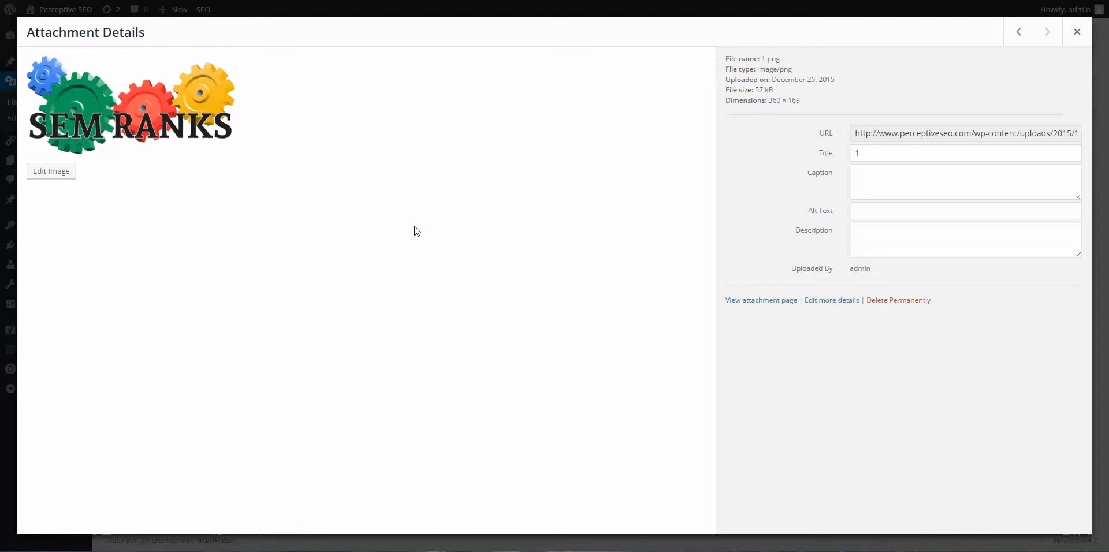
{"action": "left_click", "coordinate": [876, 151]}
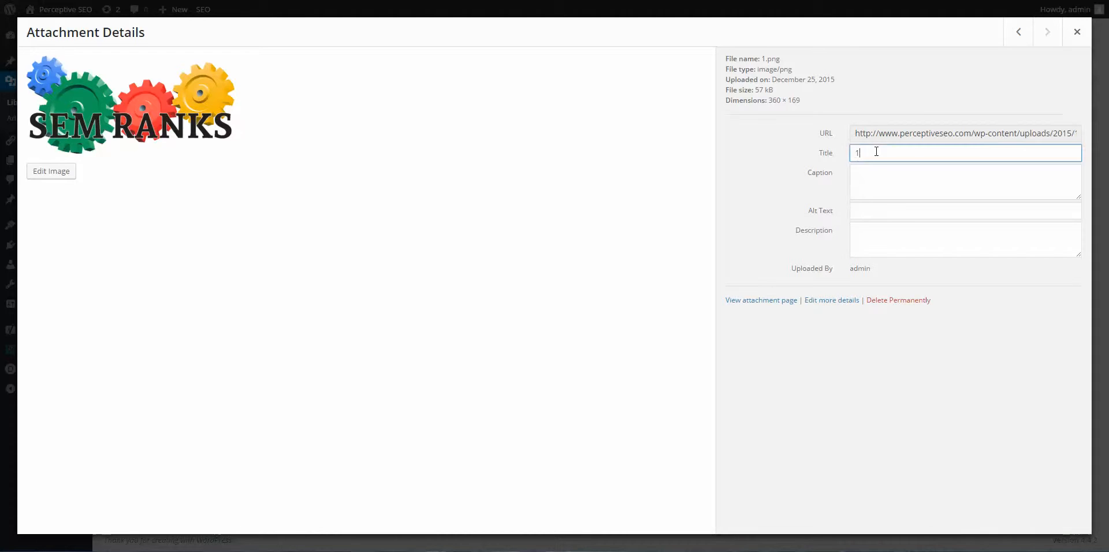
{"action": "key", "text": "BackSpace"}
{"action": "type", "text": "SEO  Ranks"}
{"action": "left_click", "coordinate": [472, 45]}
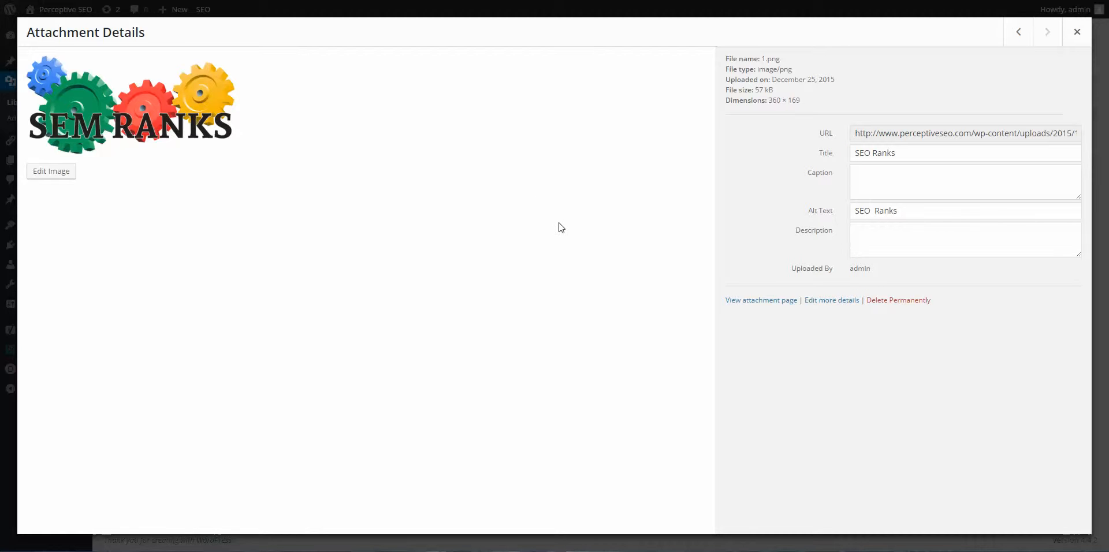
Caption the SEM Ranks image "SEO Ranks", close its attachment details and return to the live home page.
{"action": "left_click", "coordinate": [870, 176]}
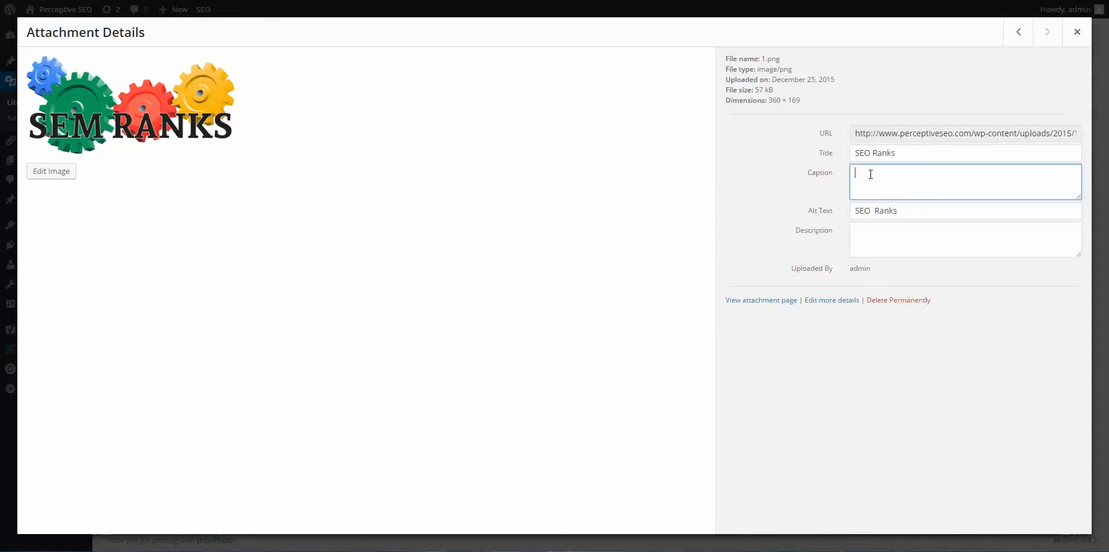
{"action": "type", "text": "SEO Ranks"}
{"action": "left_click", "coordinate": [896, 88]}
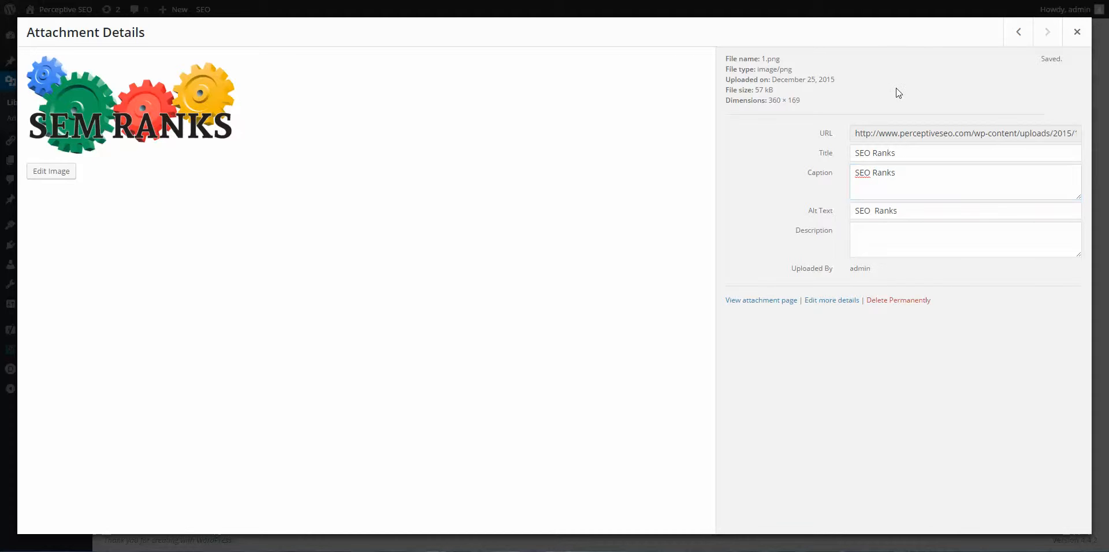
{"action": "left_click", "coordinate": [1077, 33]}
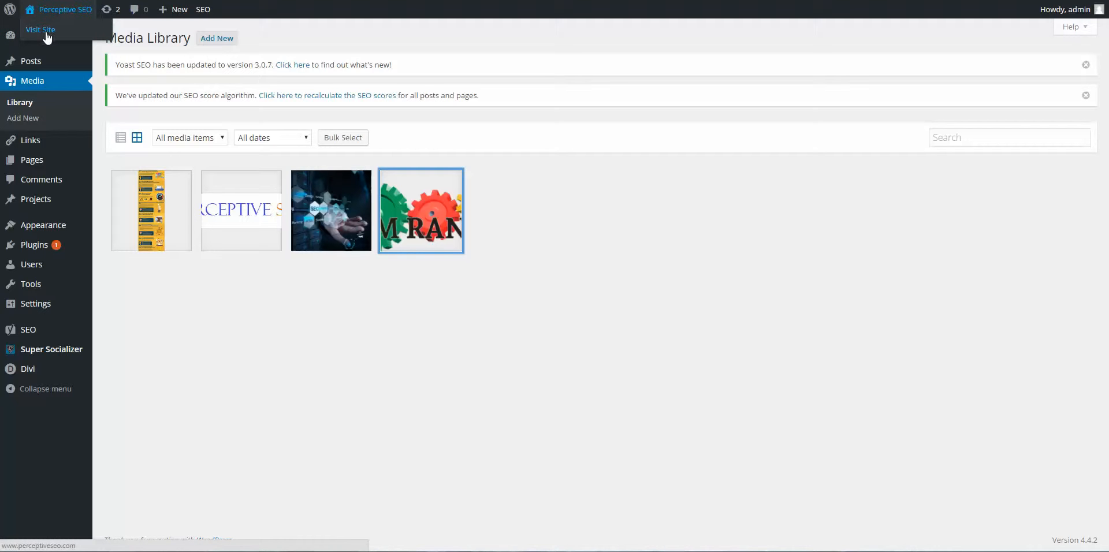
{"action": "left_click", "coordinate": [46, 35]}
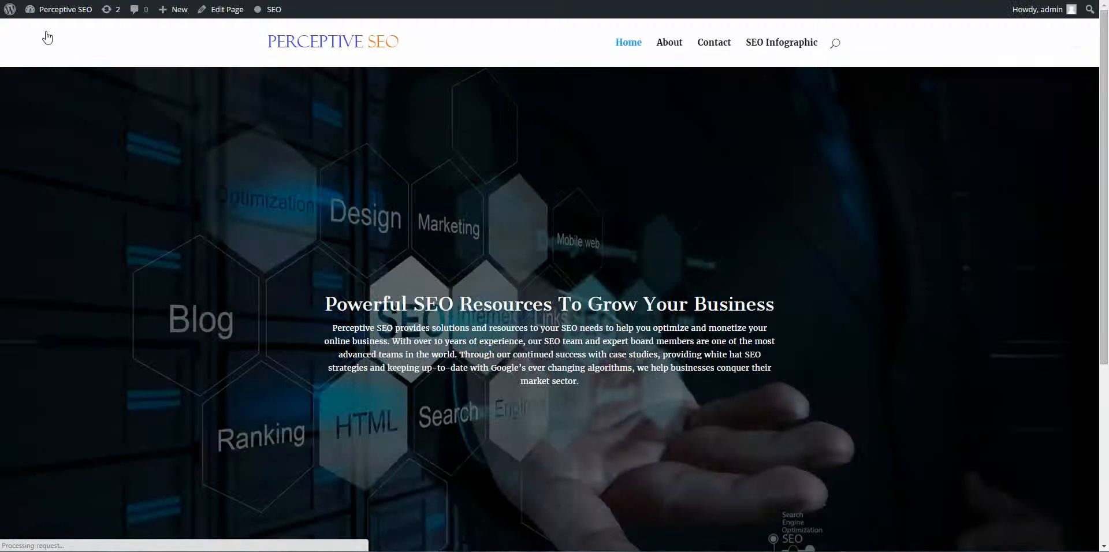